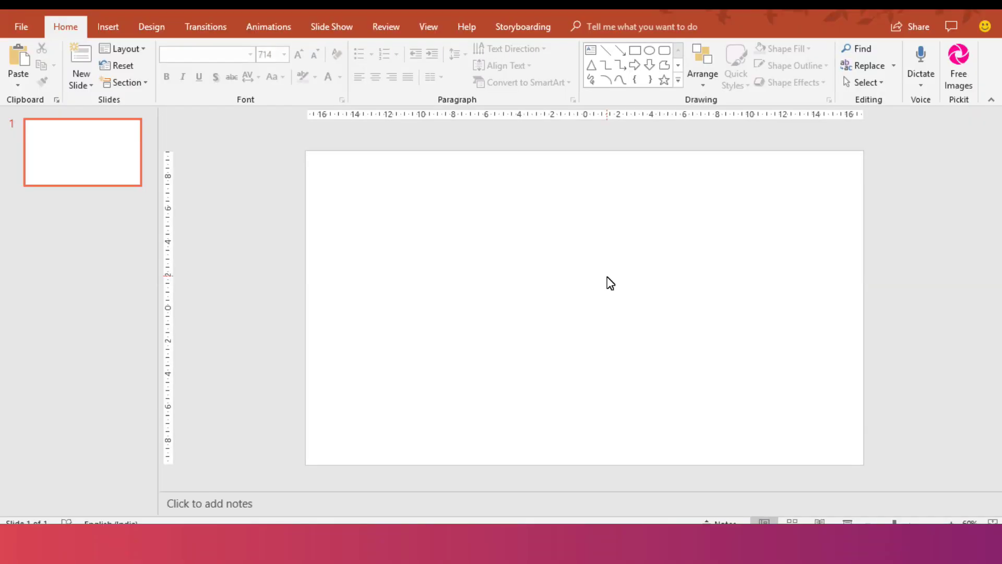
Step: Bring up the Insert ribbon on the single blank slide
{"action": "left_click", "coordinate": [99, 33]}
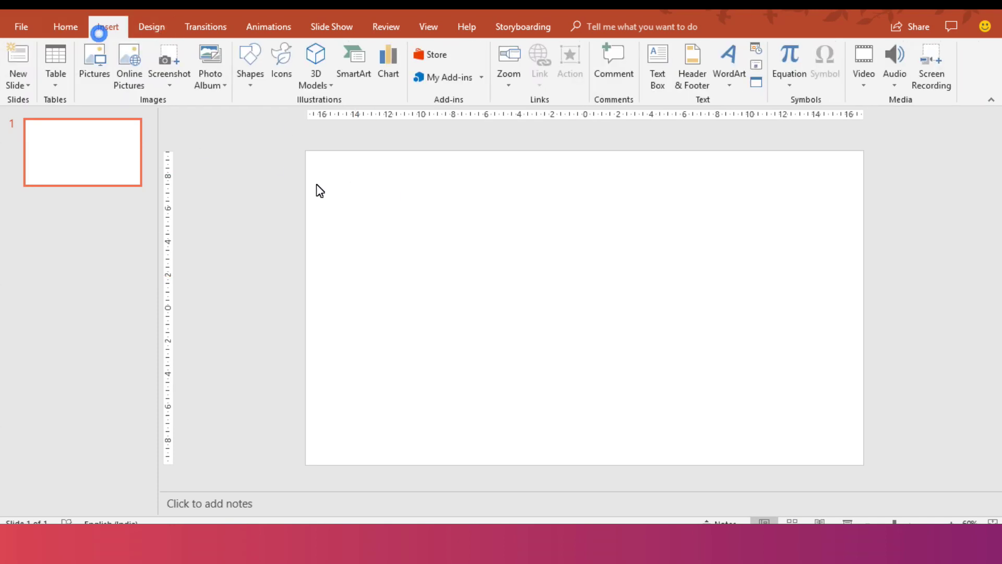
Step: Draw a blue rectangle covering the whole slide, 19.05 cm by 33.87 cm
{"action": "left_click", "coordinate": [250, 82]}
{"action": "left_click", "coordinate": [246, 114]}
{"action": "left_click_drag", "start_coordinate": [303, 151], "coordinate": [864, 466]}
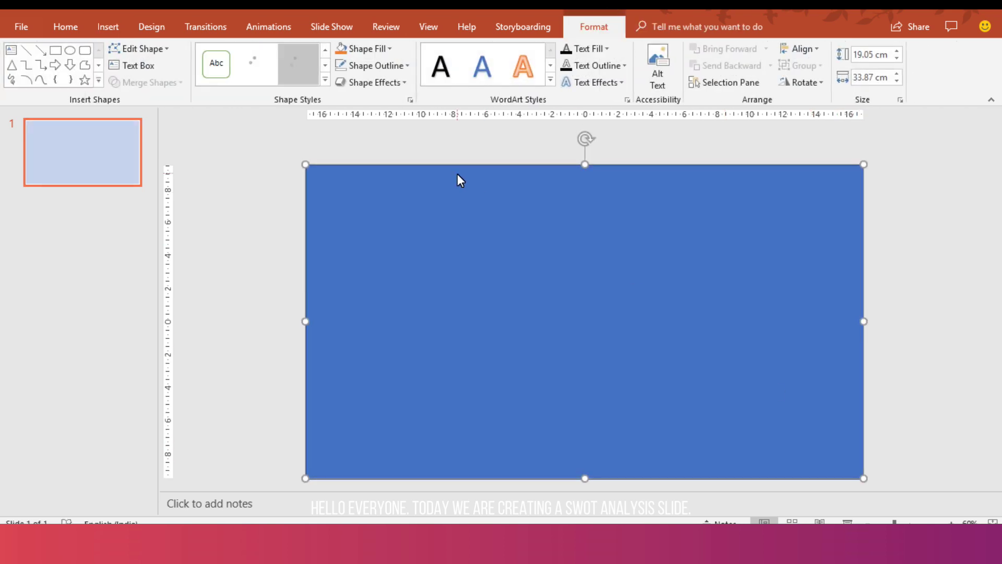
{"action": "left_click", "coordinate": [224, 184]}
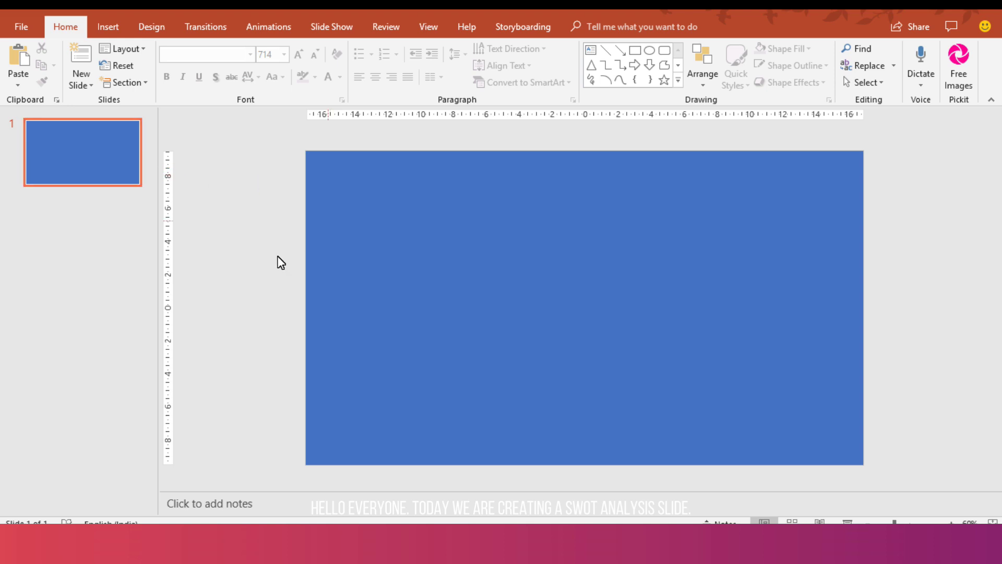
{"action": "left_click", "coordinate": [114, 28]}
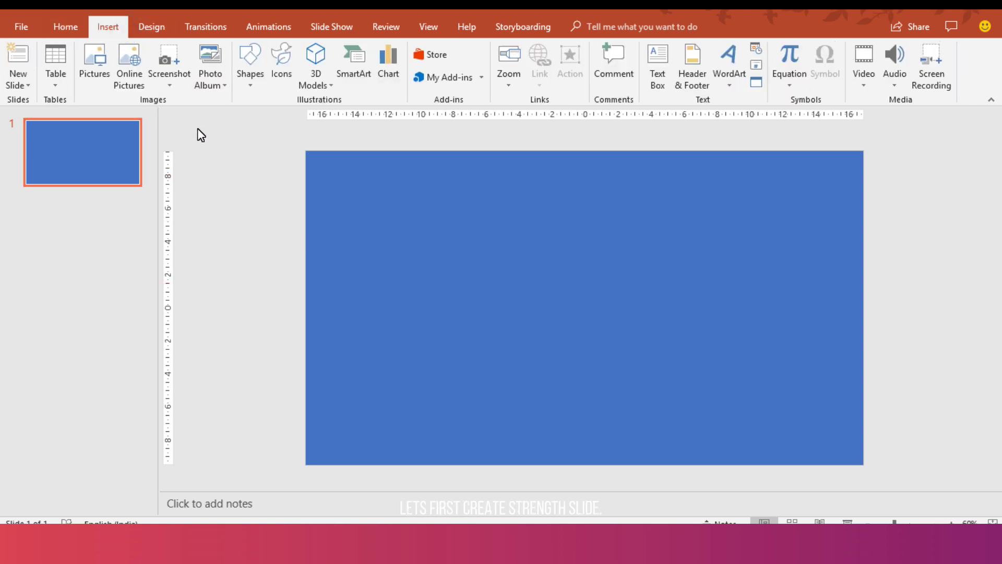
Step: Insert all four gradient JPGs from the Video Projects > Video 426 folder
{"action": "left_click", "coordinate": [100, 86]}
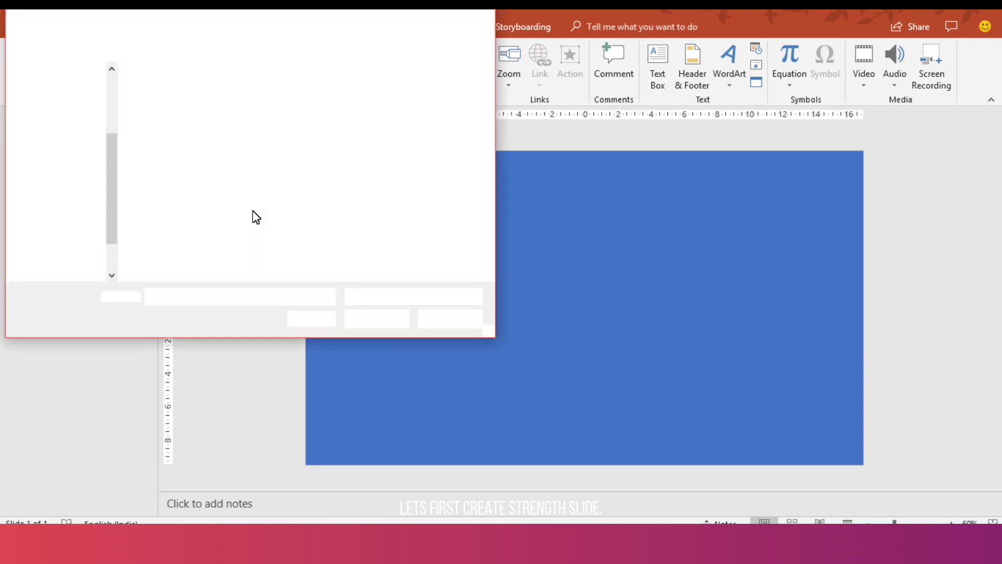
{"action": "scroll", "coordinate": [112, 151], "scroll_direction": "up", "scroll_amount": 5}
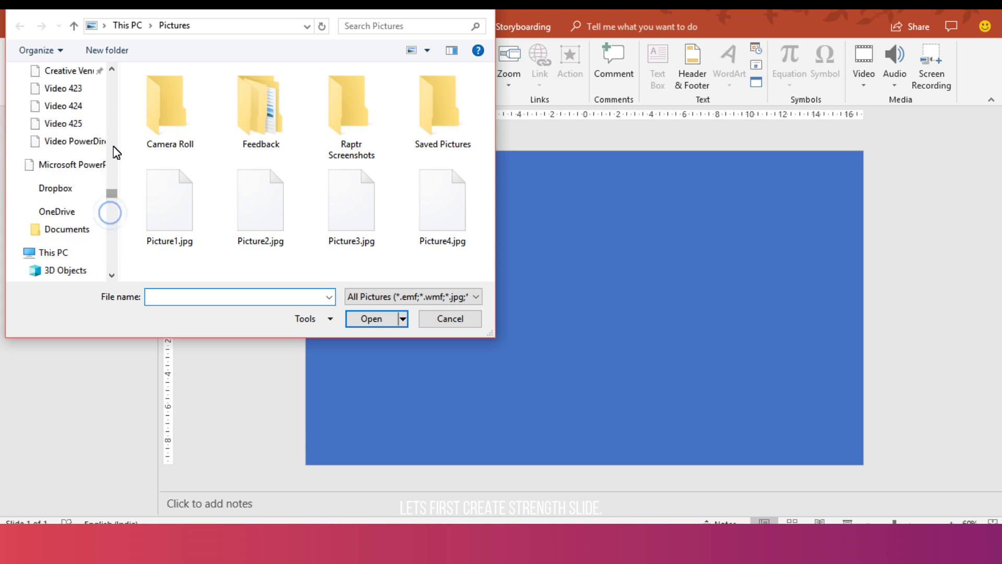
{"action": "left_click", "coordinate": [65, 122]}
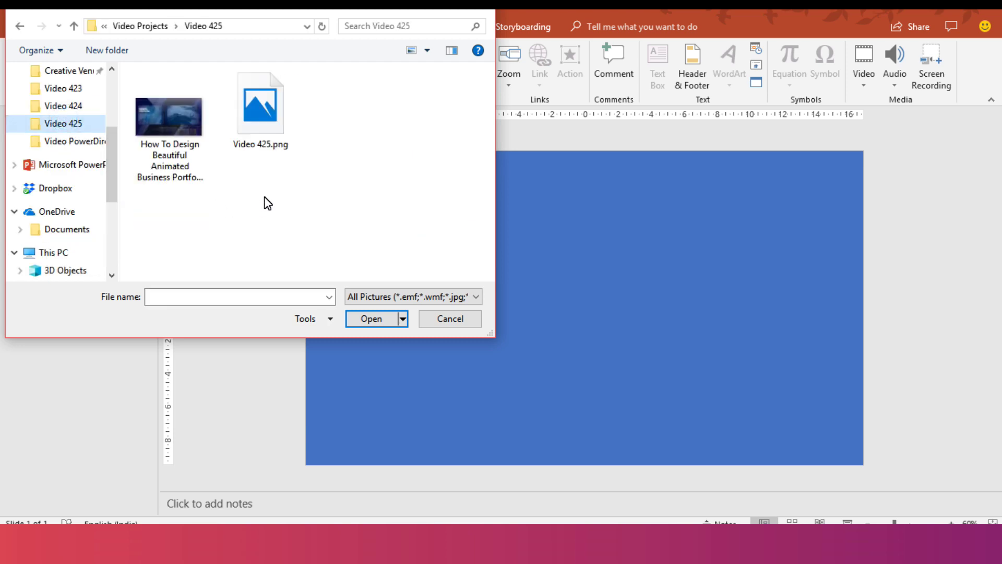
{"action": "left_click", "coordinate": [138, 26]}
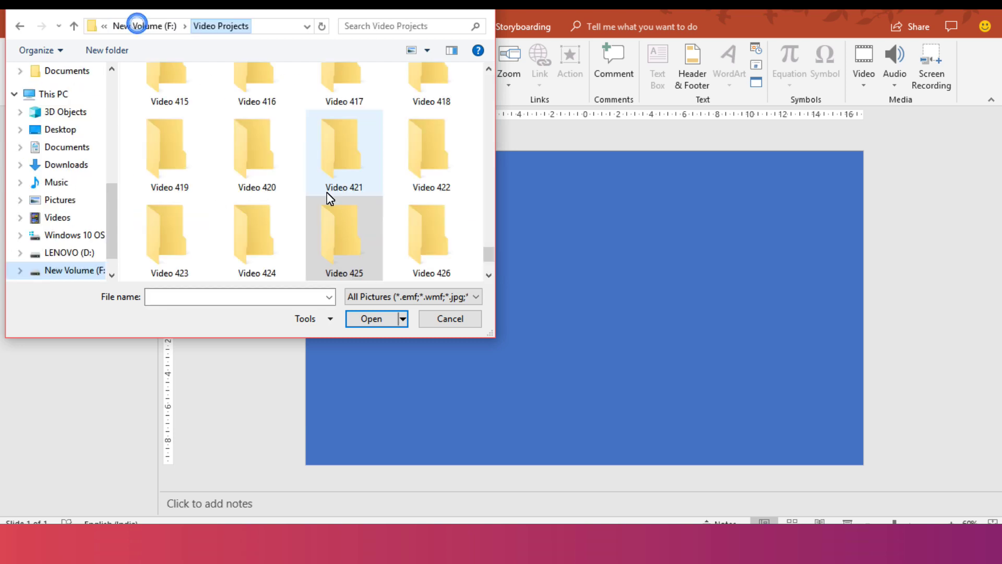
{"action": "double_click", "coordinate": [428, 254]}
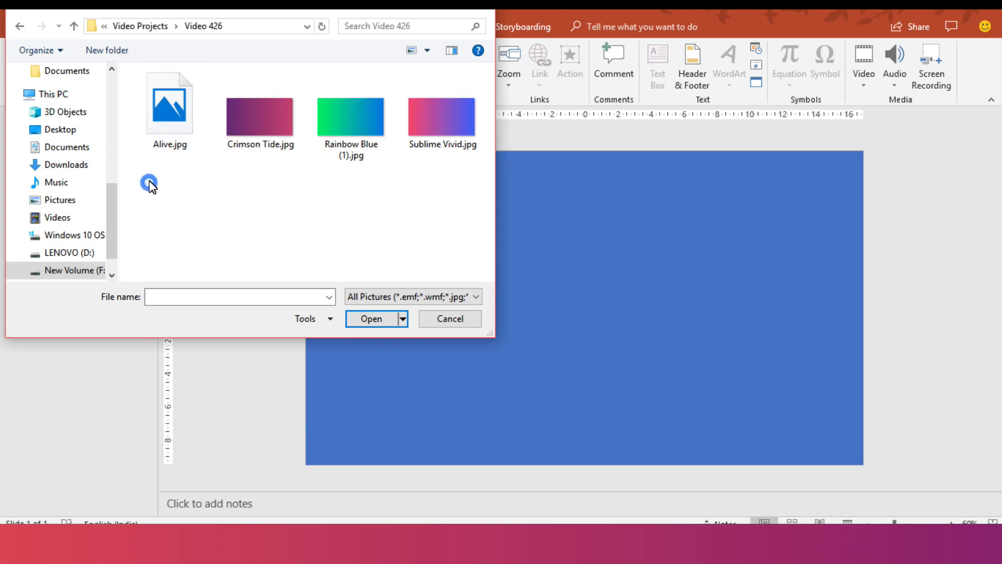
{"action": "left_click_drag", "start_coordinate": [149, 182], "coordinate": [519, 83]}
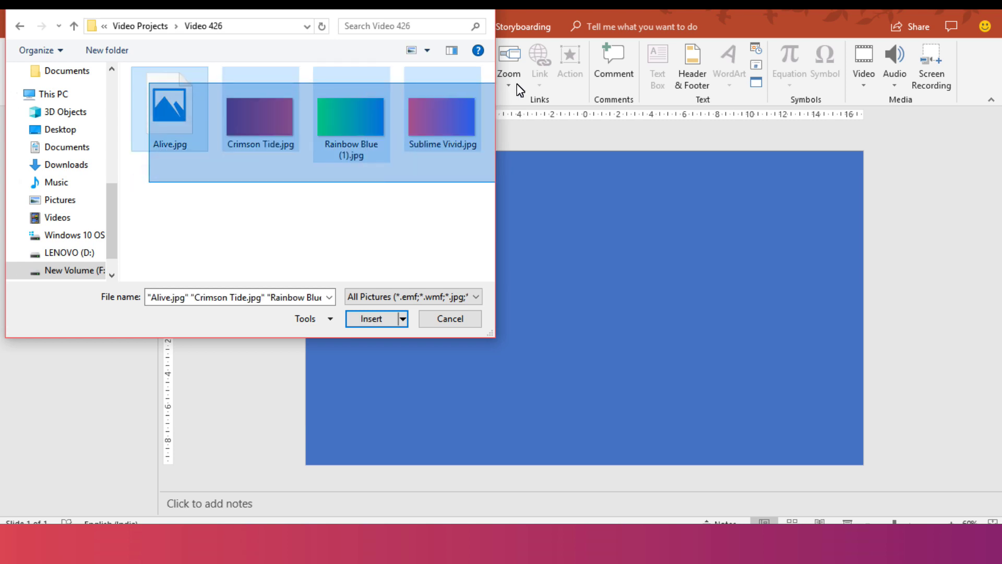
{"action": "left_click_drag", "start_coordinate": [519, 89], "coordinate": [372, 186]}
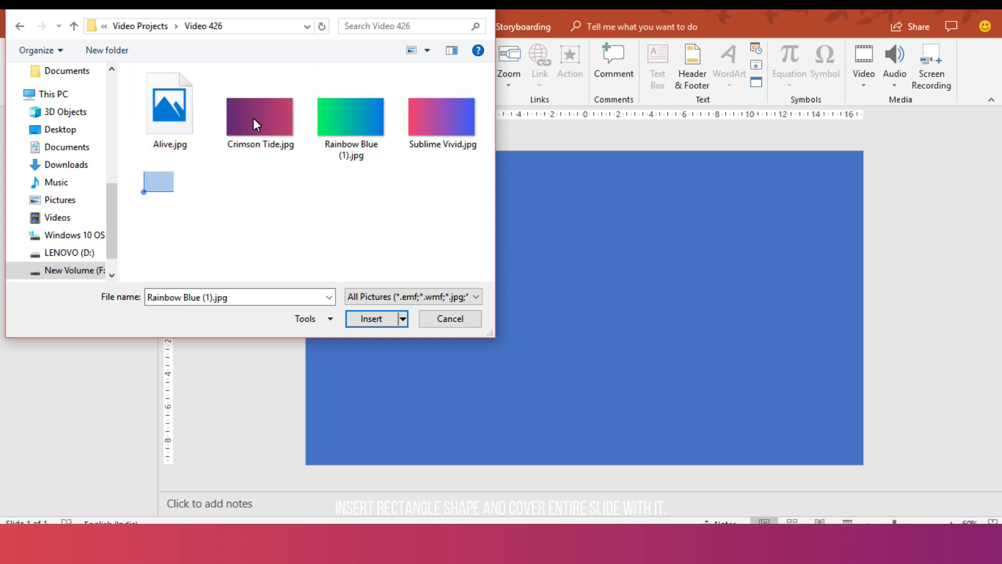
{"action": "left_click_drag", "start_coordinate": [144, 192], "coordinate": [462, 73]}
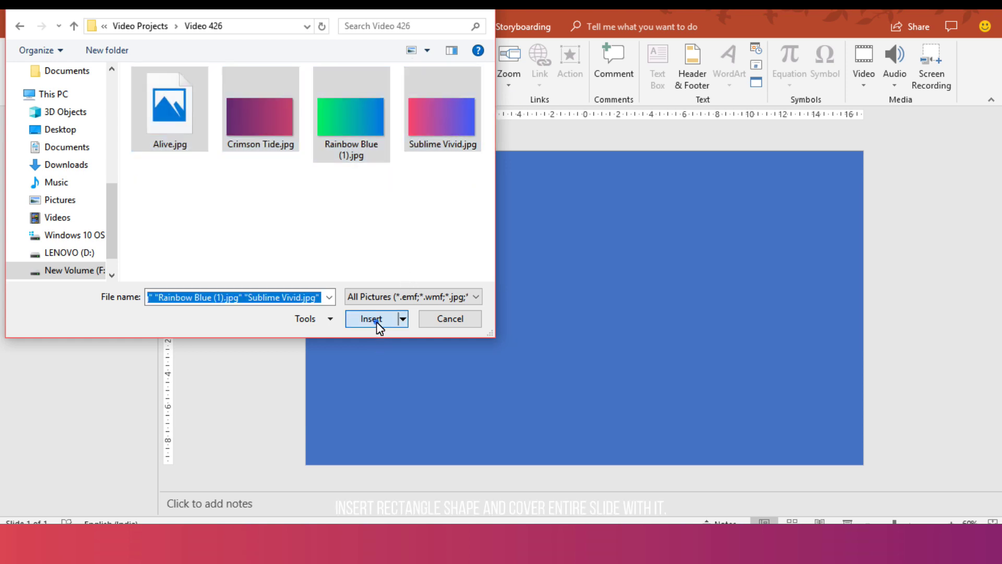
{"action": "left_click", "coordinate": [377, 320]}
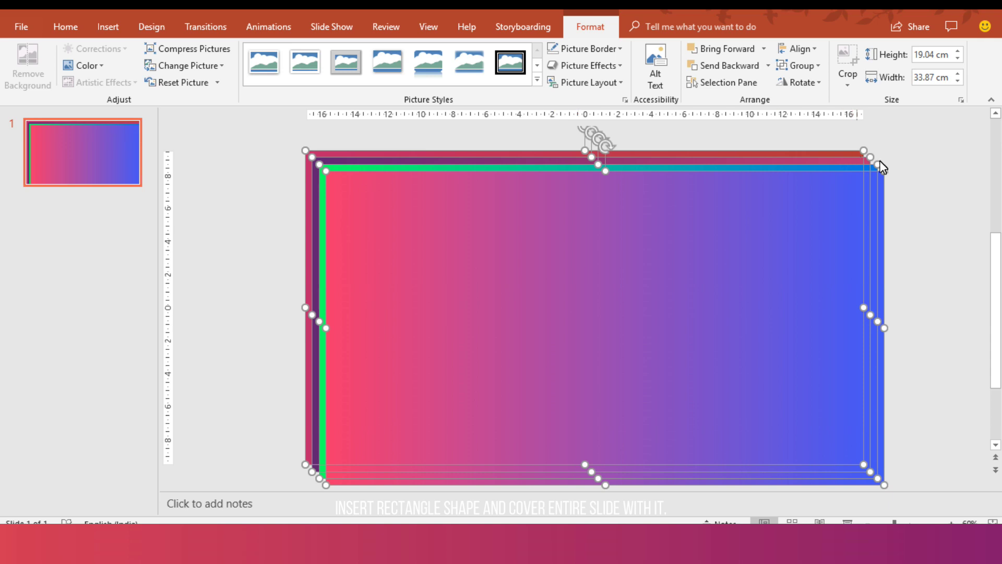
Step: Shrink the image stack to 3.28 x 5.84 cm and park it left of the slide
{"action": "left_click_drag", "start_coordinate": [864, 151], "coordinate": [404, 422]}
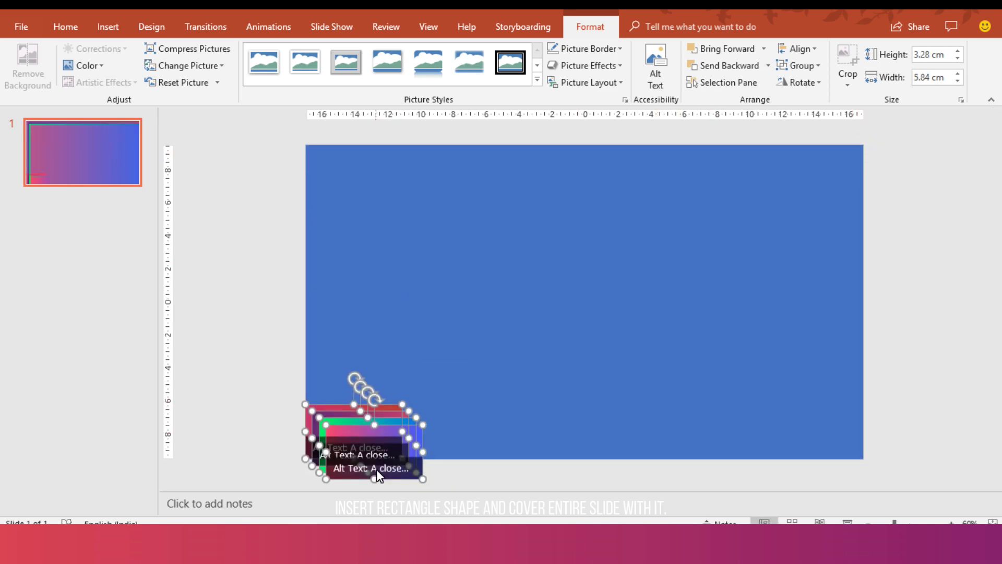
{"action": "left_click_drag", "start_coordinate": [370, 431], "coordinate": [236, 351]}
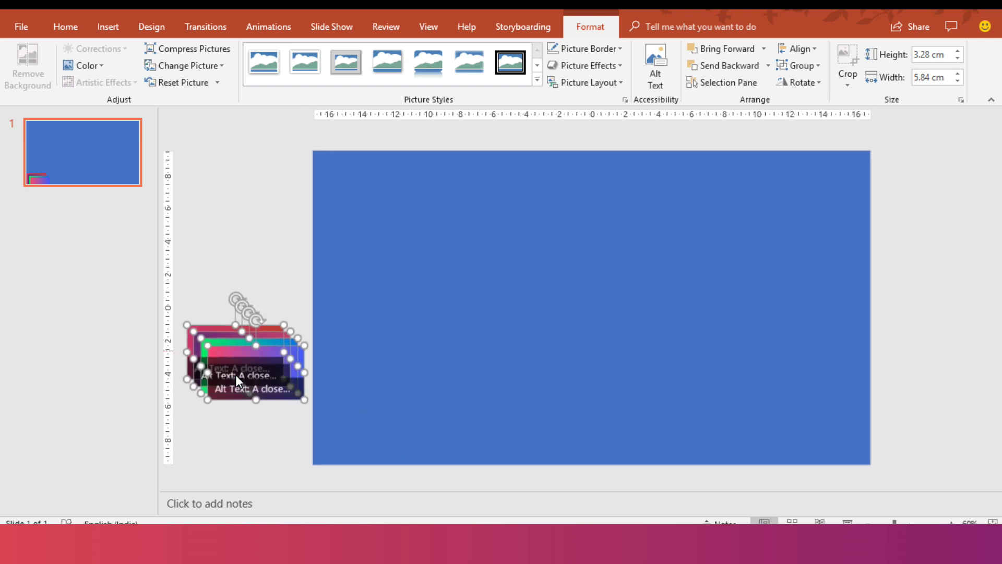
{"action": "left_click", "coordinate": [228, 465]}
{"action": "left_click", "coordinate": [455, 369]}
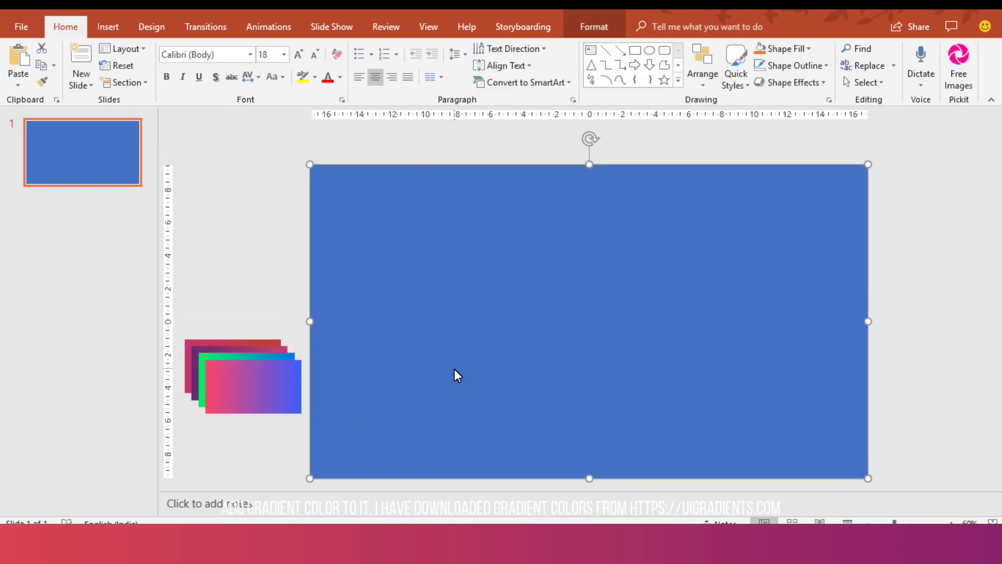
Step: Switch the slide rectangle to a gradient fill with just two stops
{"action": "right_click", "coordinate": [454, 369]}
{"action": "left_click", "coordinate": [519, 336]}
{"action": "left_click", "coordinate": [832, 205]}
{"action": "left_click", "coordinate": [846, 260]}
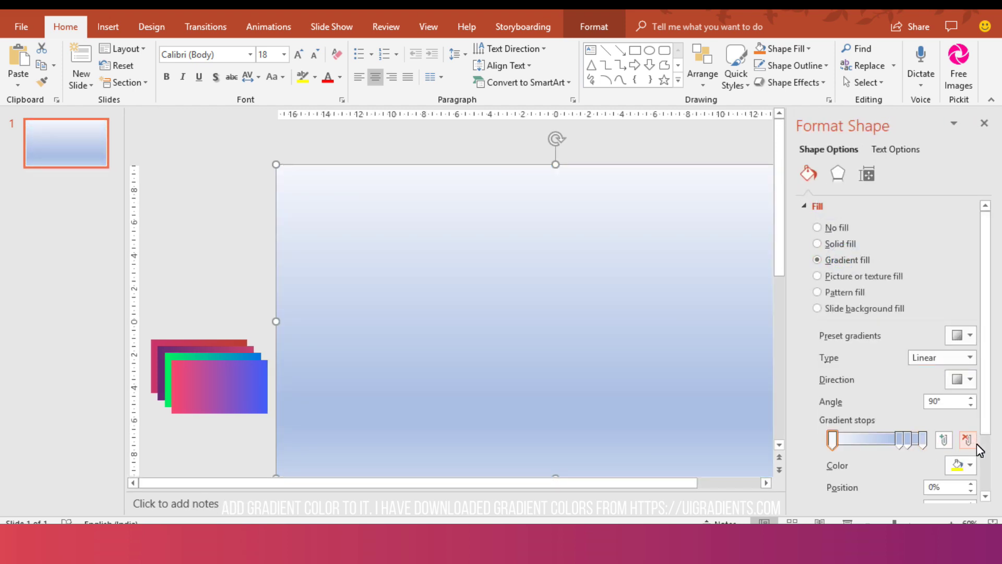
{"action": "left_click", "coordinate": [971, 441]}
{"action": "left_click", "coordinate": [970, 441]}
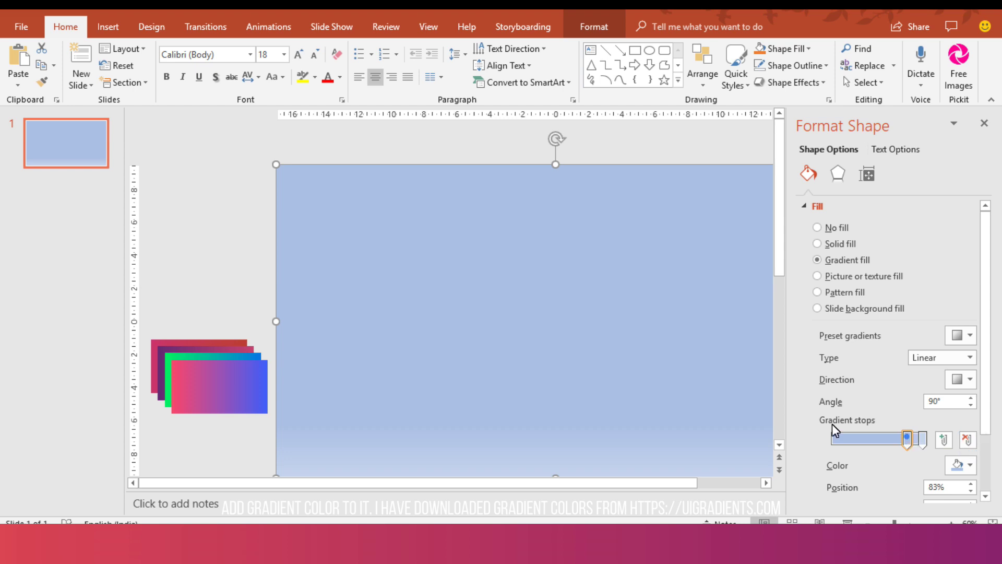
{"action": "left_click_drag", "start_coordinate": [907, 438], "coordinate": [833, 439]}
Step: Eyedropper pink from the pasteboard image for the first stop and blue for the last
{"action": "left_click", "coordinate": [960, 471]}
{"action": "left_click", "coordinate": [946, 443]}
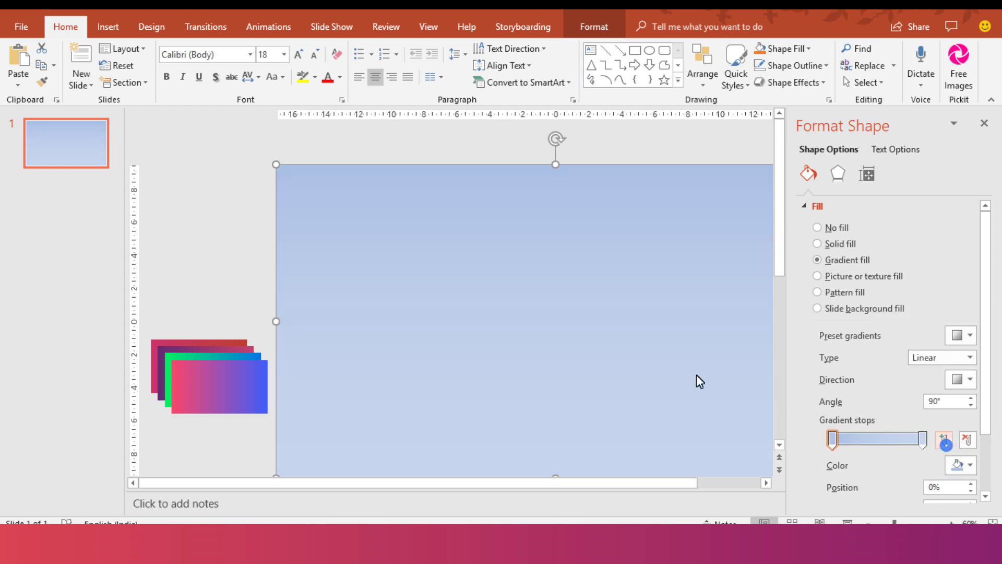
{"action": "left_click", "coordinate": [174, 368]}
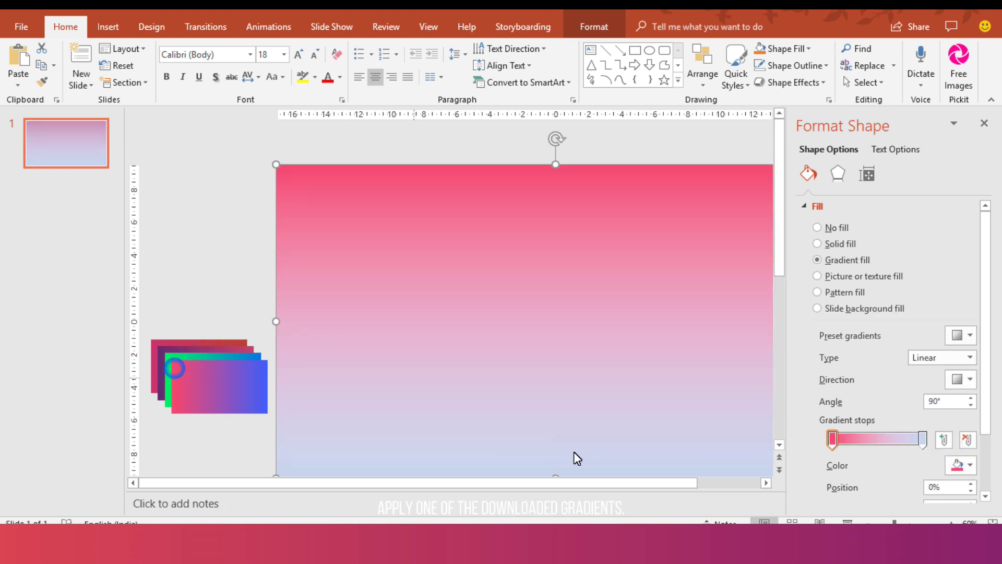
{"action": "left_click", "coordinate": [923, 441]}
{"action": "left_click", "coordinate": [961, 464]}
{"action": "left_click", "coordinate": [939, 447]}
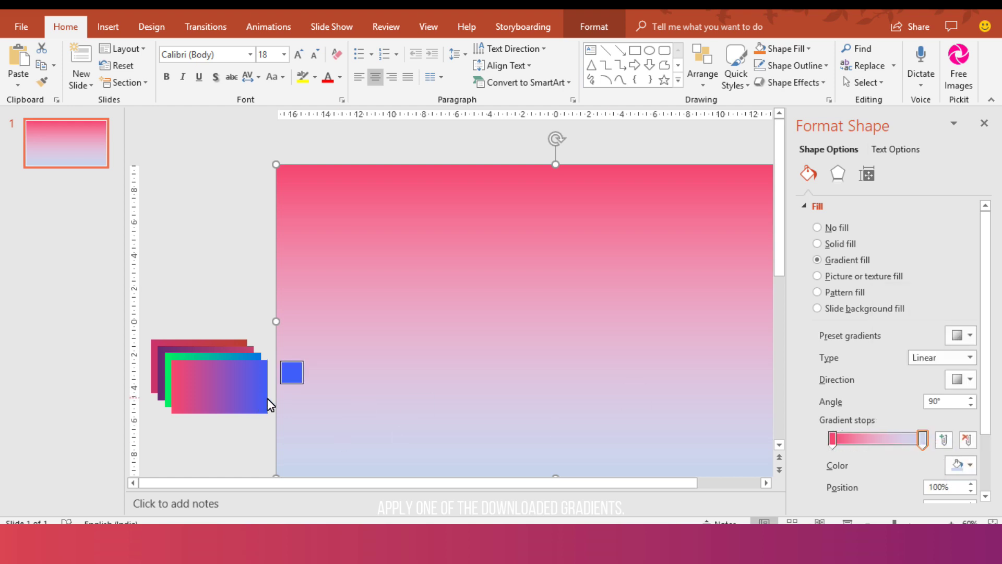
{"action": "left_click", "coordinate": [267, 398]}
Step: Set the gradient direction to 225° and the pink stop's transparency to 15%
{"action": "left_click", "coordinate": [970, 380]}
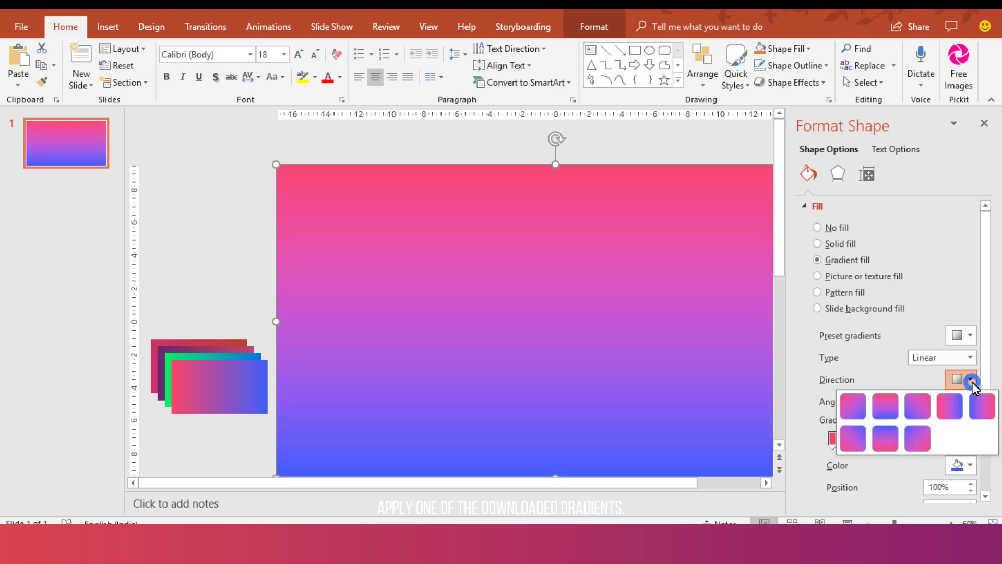
{"action": "left_click", "coordinate": [918, 438]}
{"action": "left_click_drag", "start_coordinate": [987, 332], "coordinate": [998, 409]}
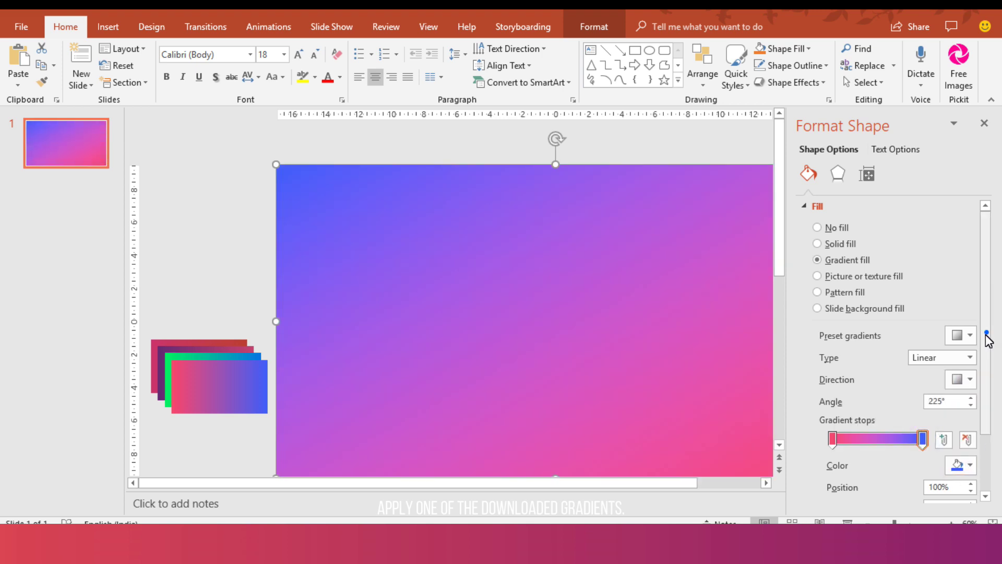
{"action": "left_click_drag", "start_coordinate": [888, 436], "coordinate": [892, 436]}
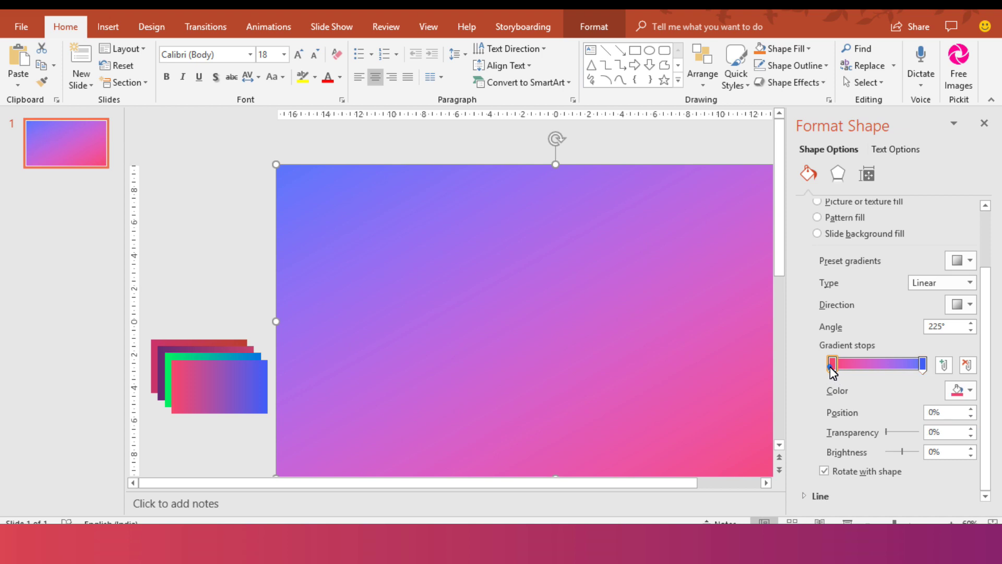
{"action": "left_click_drag", "start_coordinate": [887, 433], "coordinate": [895, 433]}
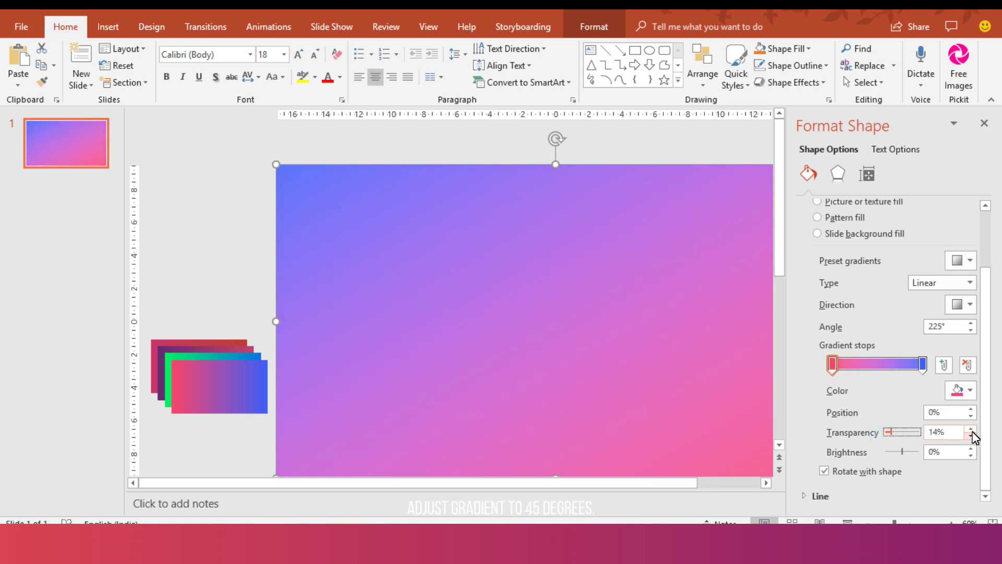
{"action": "left_click", "coordinate": [224, 252]}
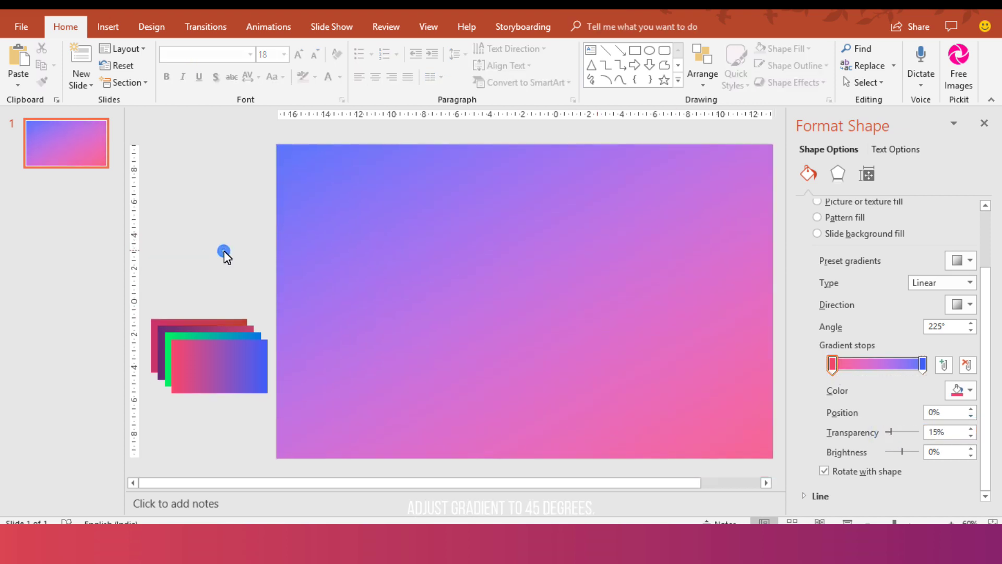
Step: Duplicate slide 1 as slide 2 and cut the used pink-blue reference picture
{"action": "right_click", "coordinate": [79, 160]}
{"action": "left_click", "coordinate": [139, 261]}
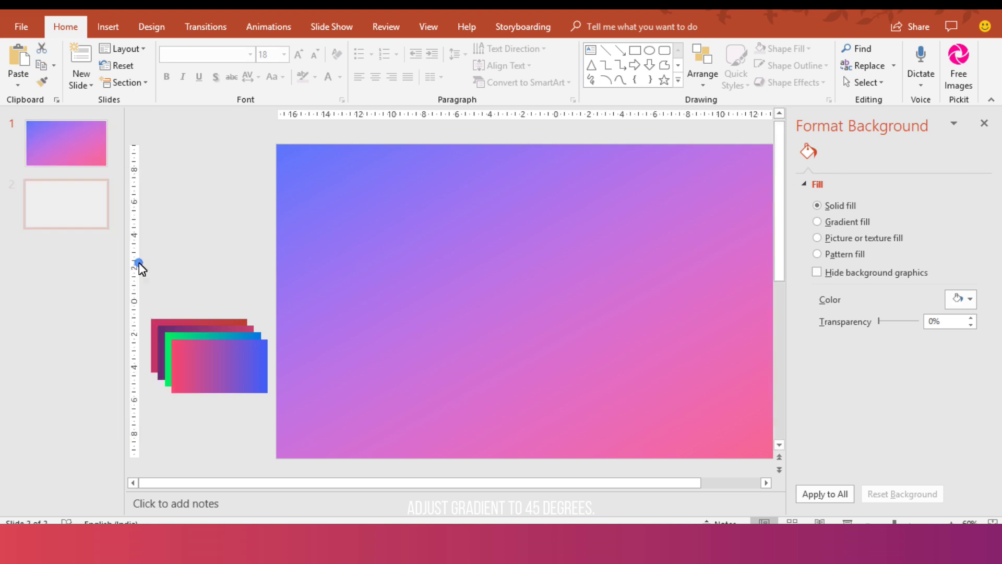
{"action": "left_click", "coordinate": [238, 365]}
{"action": "key", "text": "ctrl+x"}
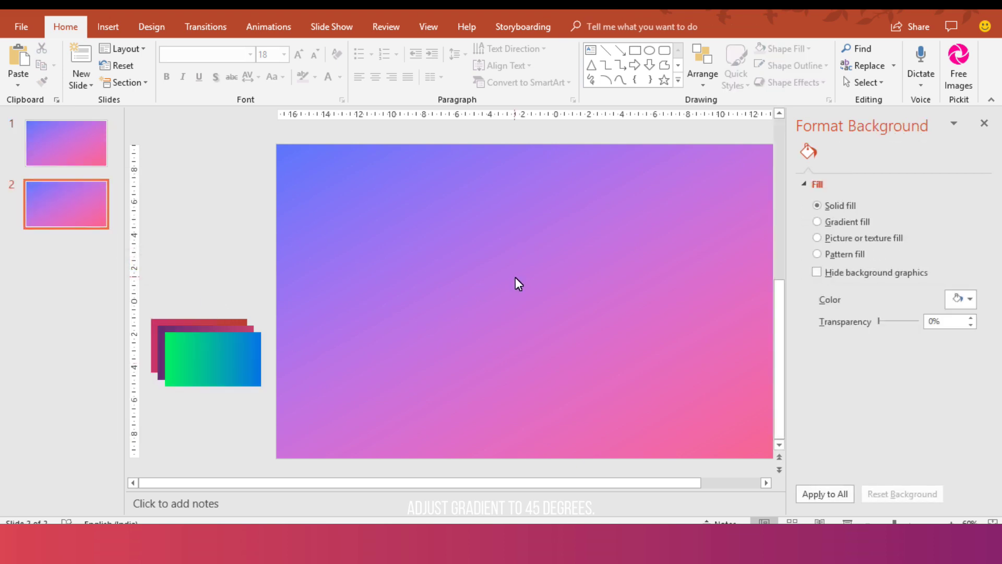
{"action": "left_click", "coordinate": [515, 277]}
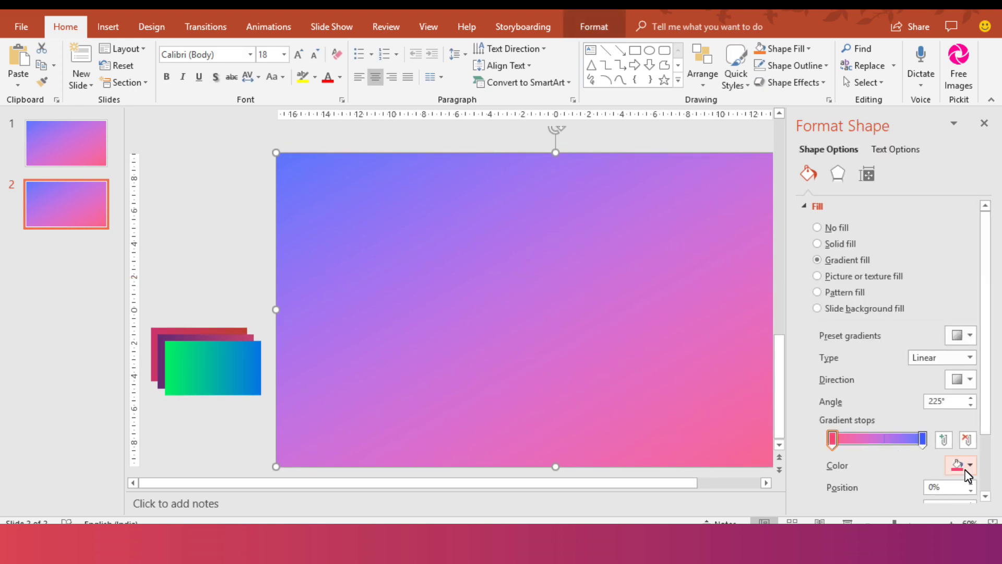
{"action": "scroll", "coordinate": [491, 308], "scroll_direction": "down", "scroll_amount": 1, "text": "ctrl"}
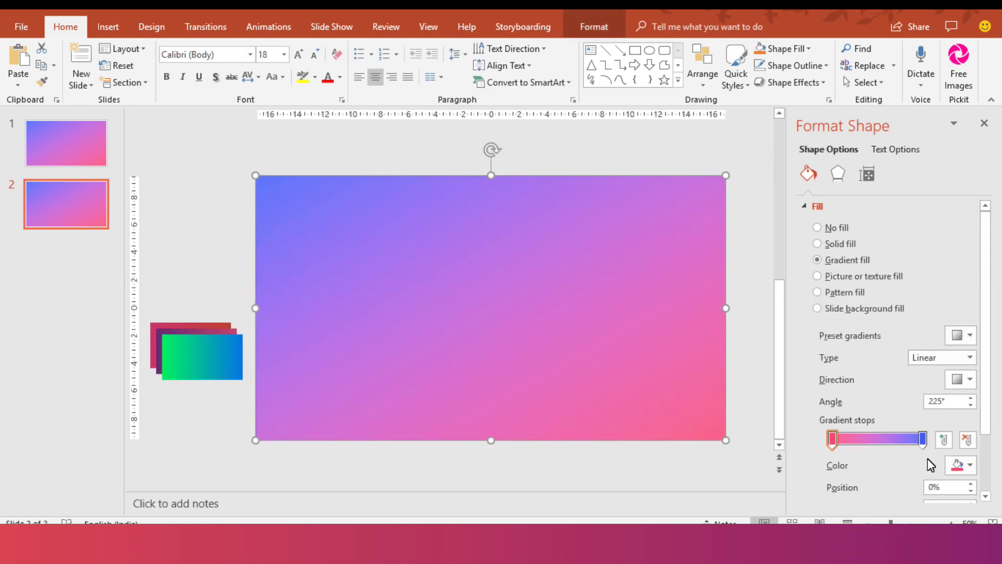
Step: Eyedropper green for the first gradient stop and blue for the last from the reference picture
{"action": "left_click", "coordinate": [948, 468]}
{"action": "left_click", "coordinate": [908, 447]}
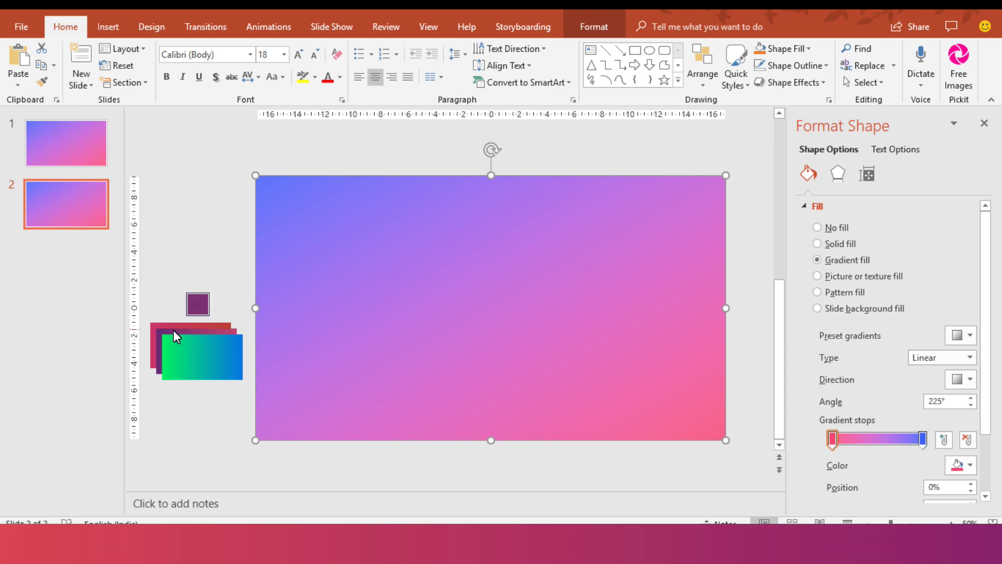
{"action": "left_click", "coordinate": [165, 342]}
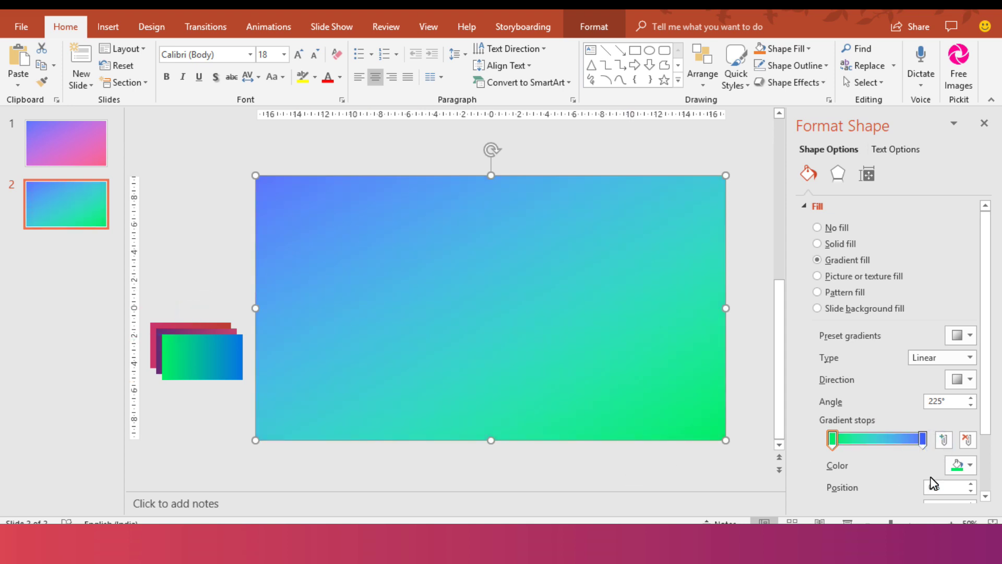
{"action": "left_click", "coordinate": [923, 438]}
{"action": "left_click", "coordinate": [961, 465]}
{"action": "left_click", "coordinate": [908, 447]}
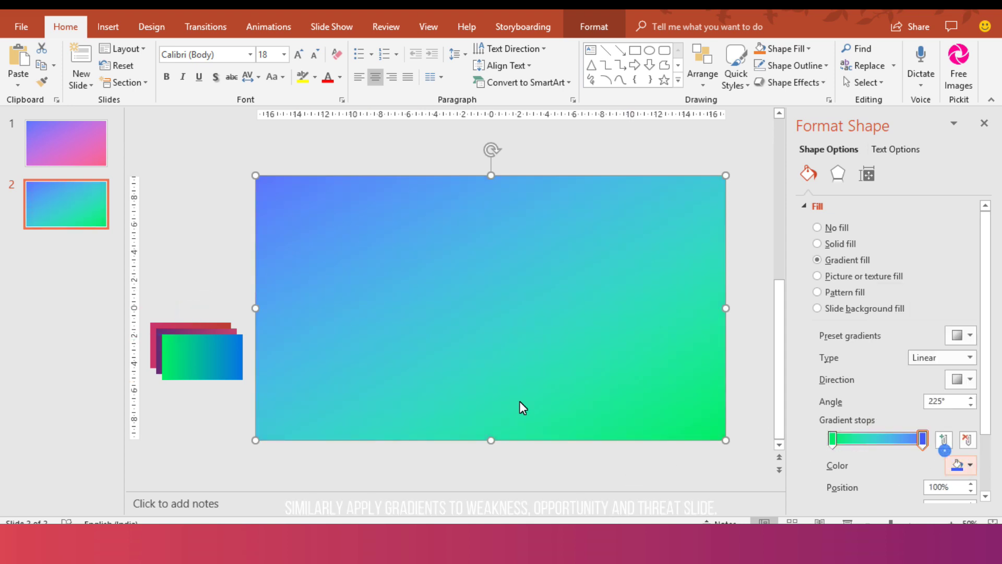
{"action": "left_click", "coordinate": [242, 372]}
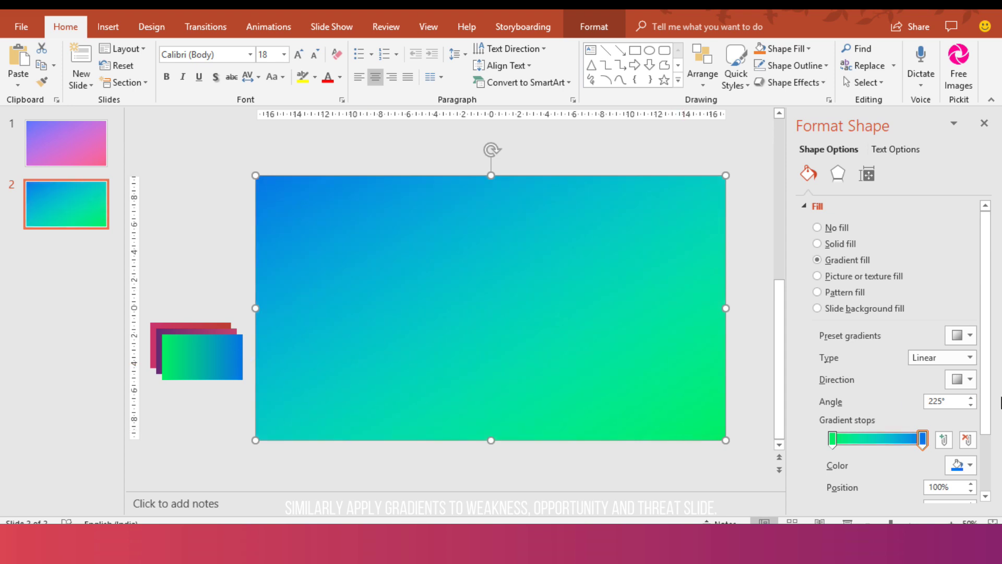
Step: Set both gradient stops on slide 2 to about 15% transparency
{"action": "left_click_drag", "start_coordinate": [987, 387], "coordinate": [993, 435]}
{"action": "left_click_drag", "start_coordinate": [886, 448], "coordinate": [894, 452]}
{"action": "left_click", "coordinate": [971, 451]}
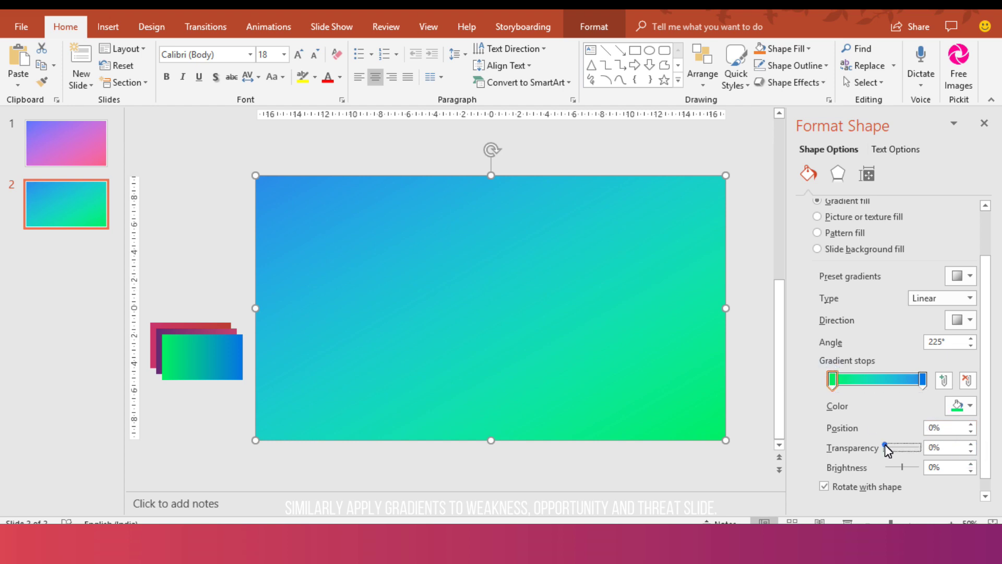
{"action": "left_click_drag", "start_coordinate": [885, 445], "coordinate": [891, 448]}
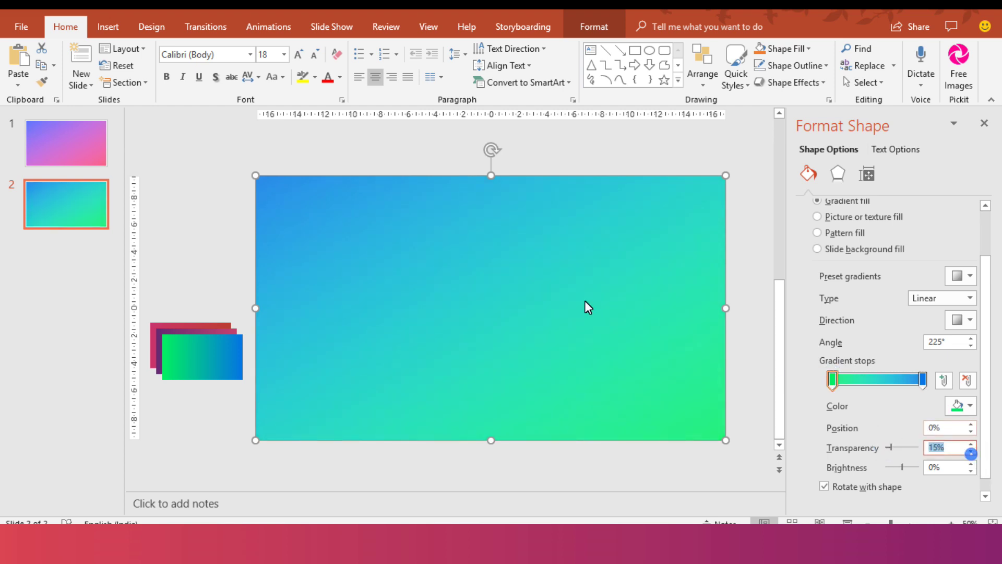
{"action": "left_click", "coordinate": [87, 203]}
{"action": "right_click", "coordinate": [86, 202]}
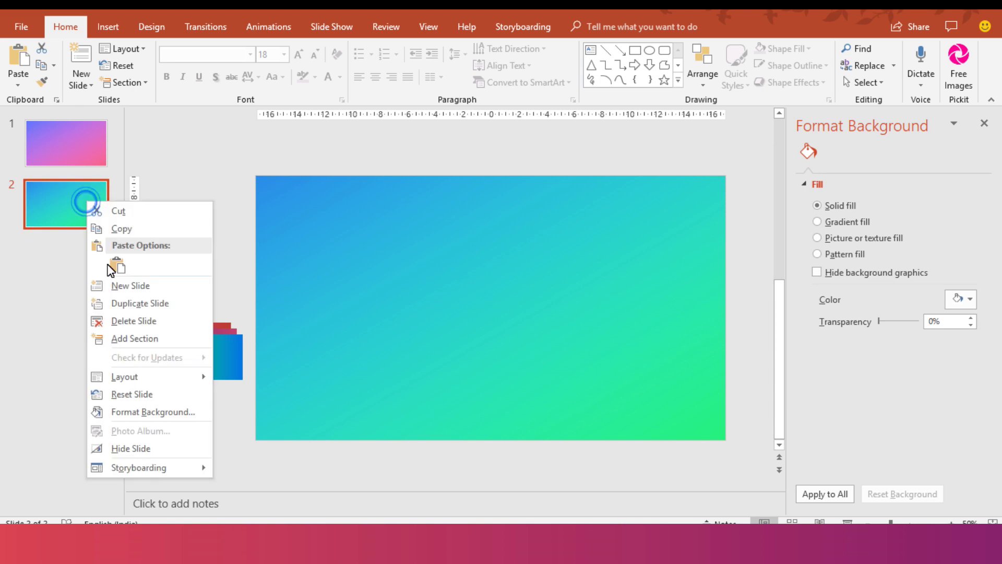
Step: Duplicate slide 2 as slide 3 and delete the green reference picture
{"action": "left_click", "coordinate": [132, 304]}
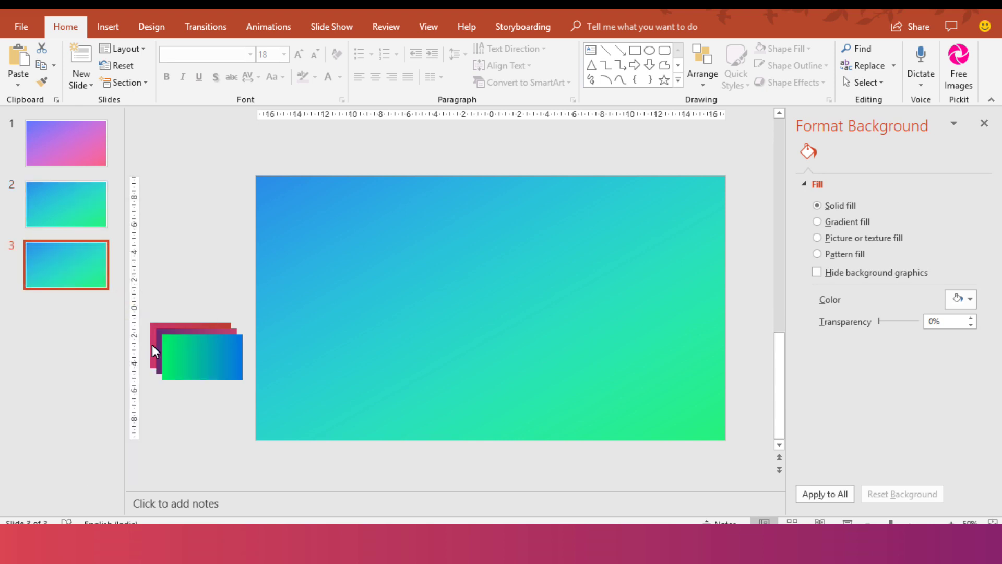
{"action": "left_click", "coordinate": [173, 356]}
{"action": "key", "text": "Delete"}
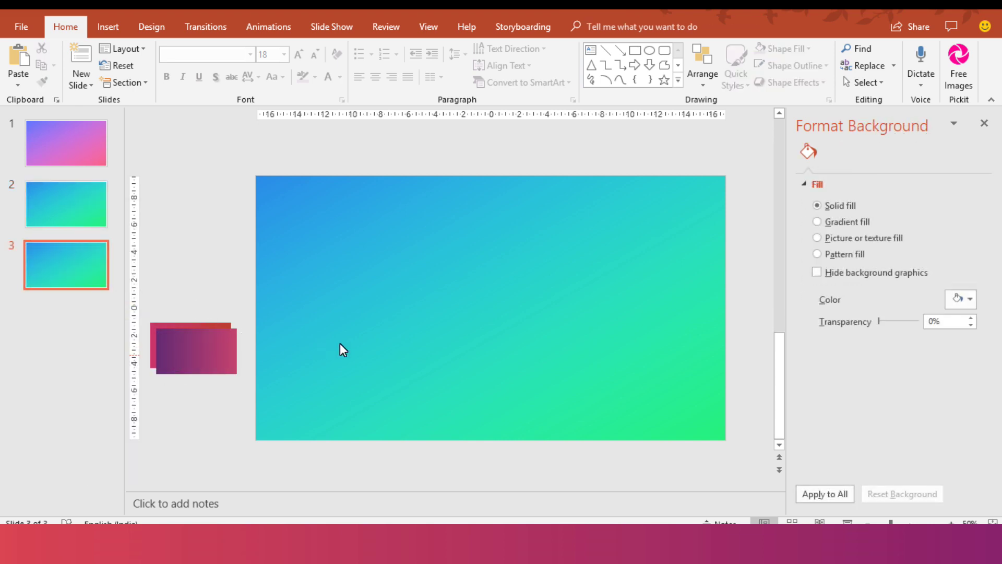
{"action": "left_click", "coordinate": [340, 343]}
Step: Eyedropper purple for slide 3's first gradient stop and pink for the last
{"action": "left_click", "coordinate": [961, 464]}
{"action": "left_click", "coordinate": [931, 449]}
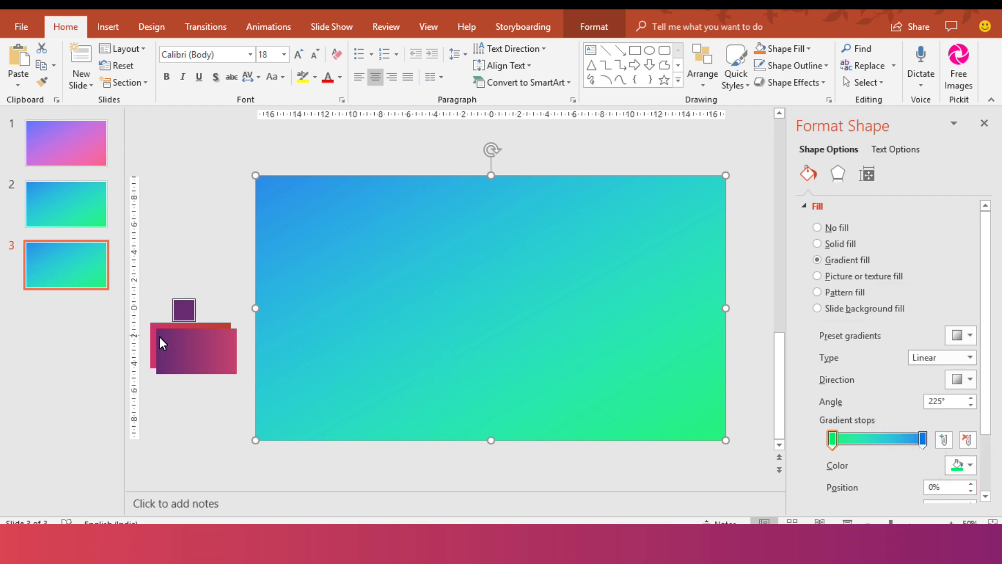
{"action": "left_click", "coordinate": [159, 337]}
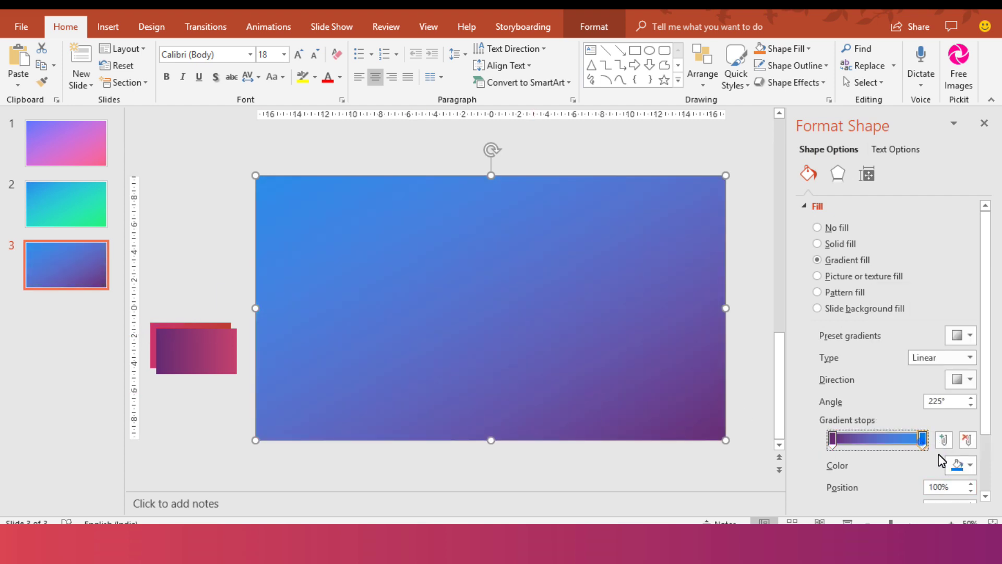
{"action": "left_click", "coordinate": [960, 465]}
{"action": "left_click", "coordinate": [940, 450]}
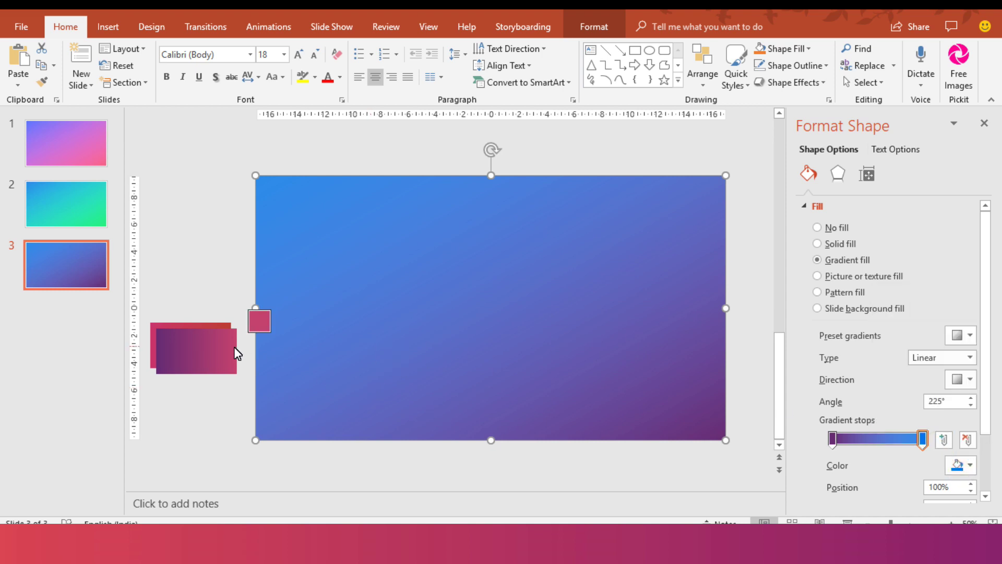
{"action": "left_click", "coordinate": [235, 348]}
Step: Make slide 3's last stop 14% and first stop 12% transparent
{"action": "left_click_drag", "start_coordinate": [989, 398], "coordinate": [986, 452]}
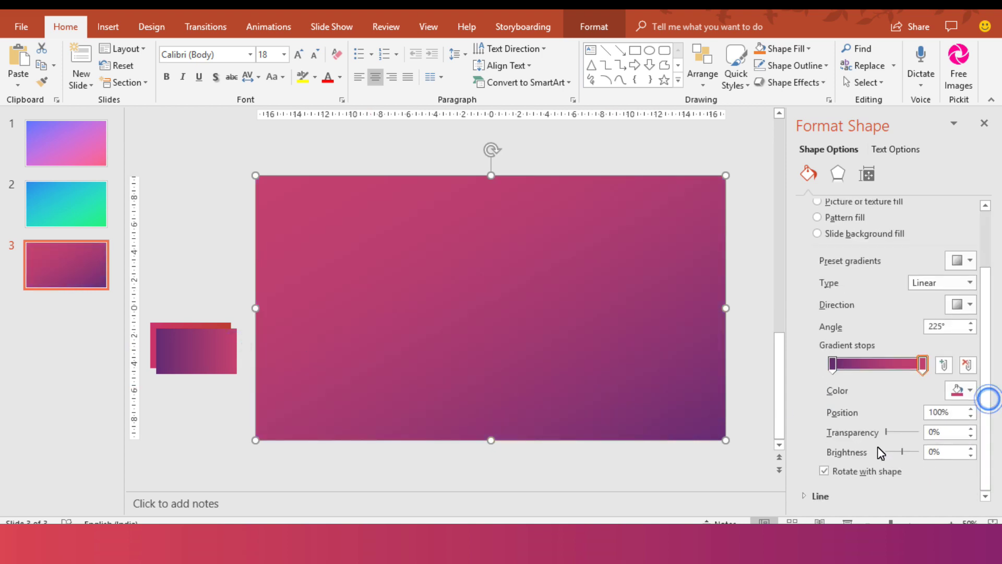
{"action": "left_click_drag", "start_coordinate": [886, 432], "coordinate": [890, 433]}
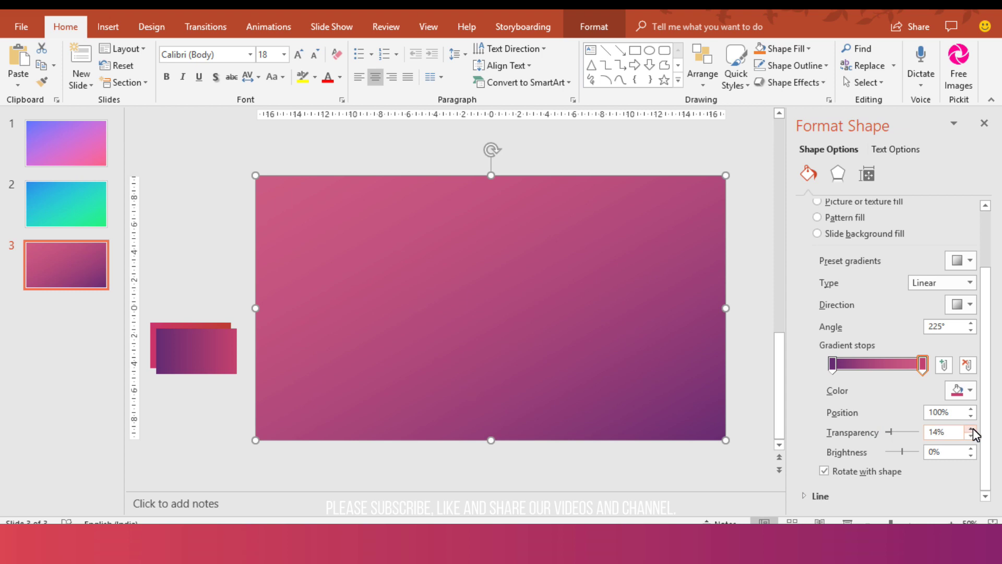
{"action": "left_click", "coordinate": [832, 364]}
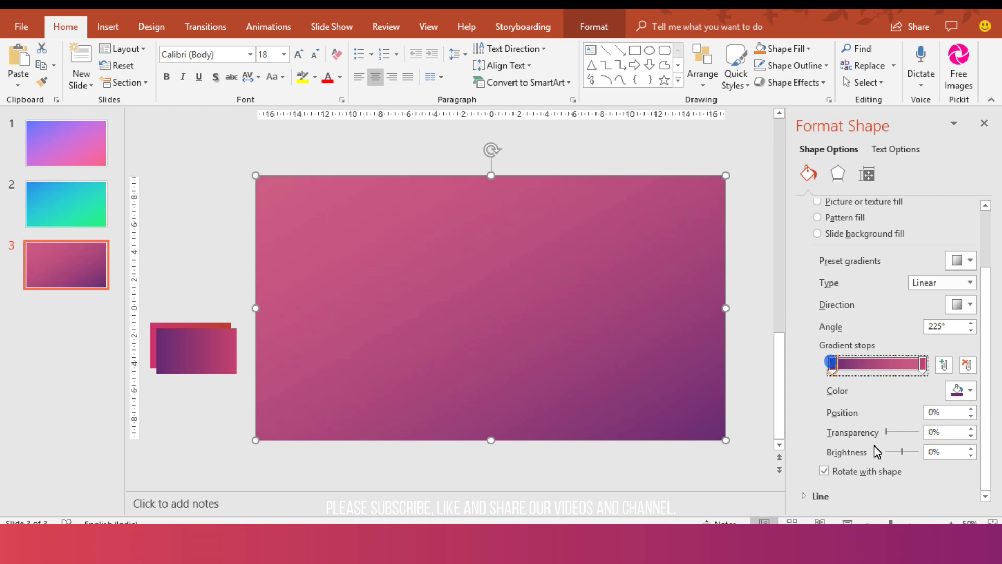
{"action": "left_click_drag", "start_coordinate": [886, 436], "coordinate": [888, 433]}
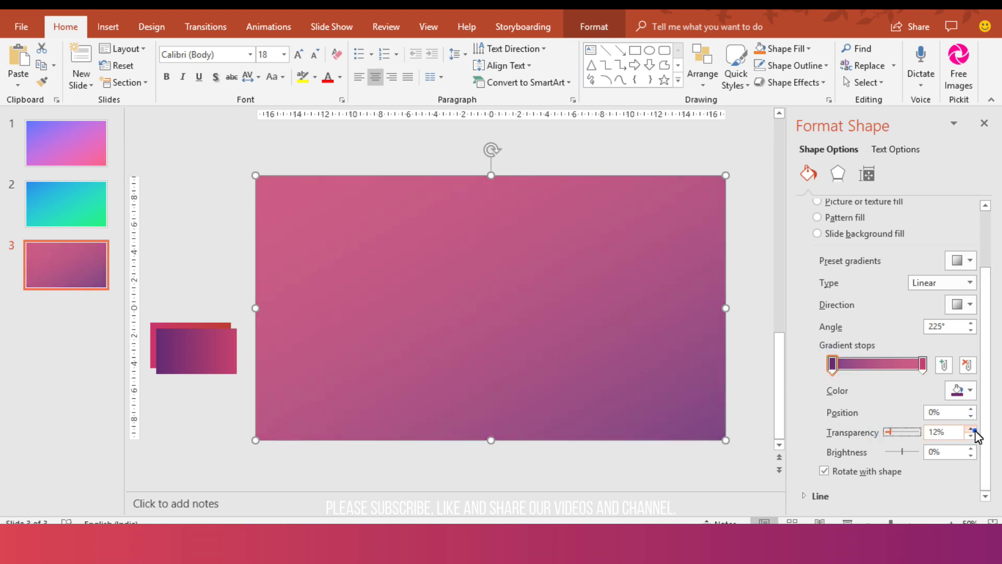
Step: Copy slide 3 and paste it as a new slide 4
{"action": "left_click", "coordinate": [67, 256]}
{"action": "right_click", "coordinate": [66, 256]}
{"action": "key", "text": "Escape"}
{"action": "left_click", "coordinate": [114, 358]}
{"action": "key", "text": "ctrl+v"}
{"action": "left_click", "coordinate": [69, 322]}
Step: Eyedropper pink for slide 4's first gradient stop and red-orange for the last
{"action": "left_click", "coordinate": [206, 371]}
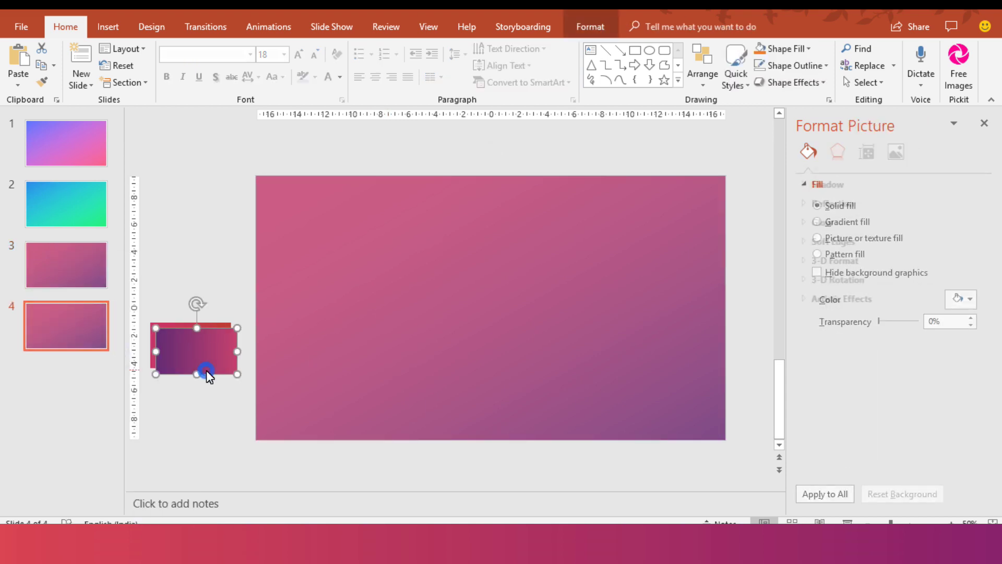
{"action": "left_click", "coordinate": [378, 340]}
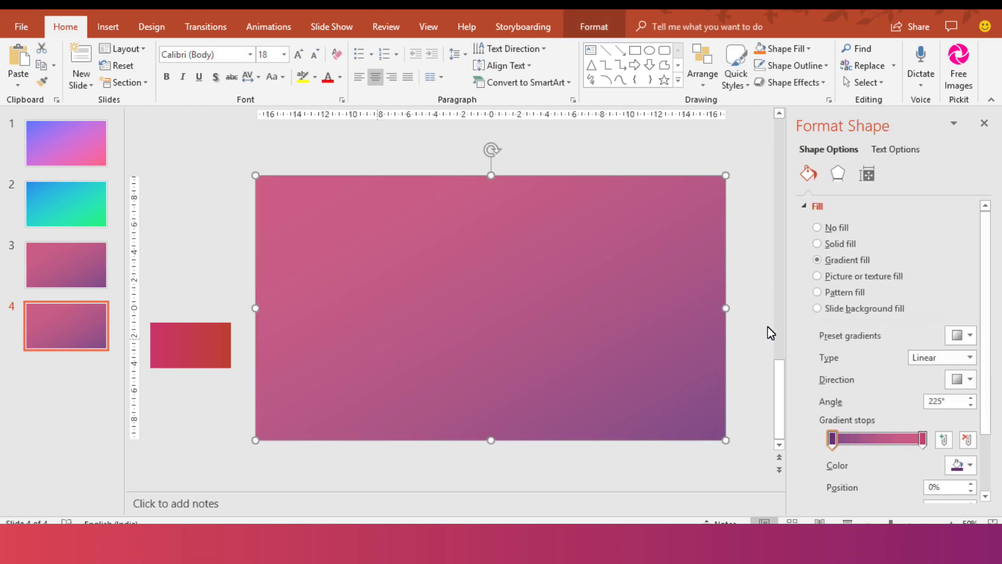
{"action": "left_click", "coordinate": [961, 464]}
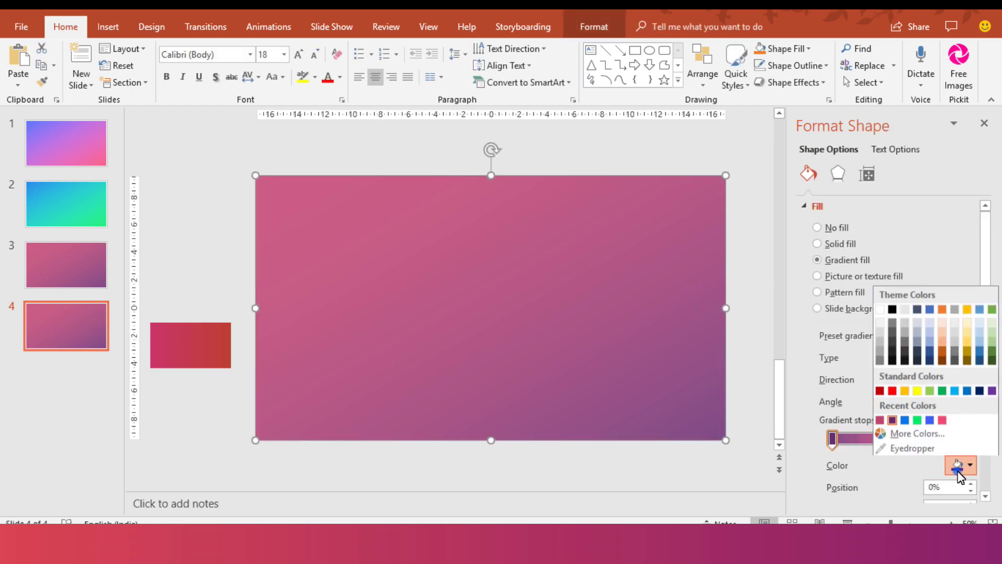
{"action": "left_click", "coordinate": [943, 445]}
{"action": "left_click", "coordinate": [152, 328]}
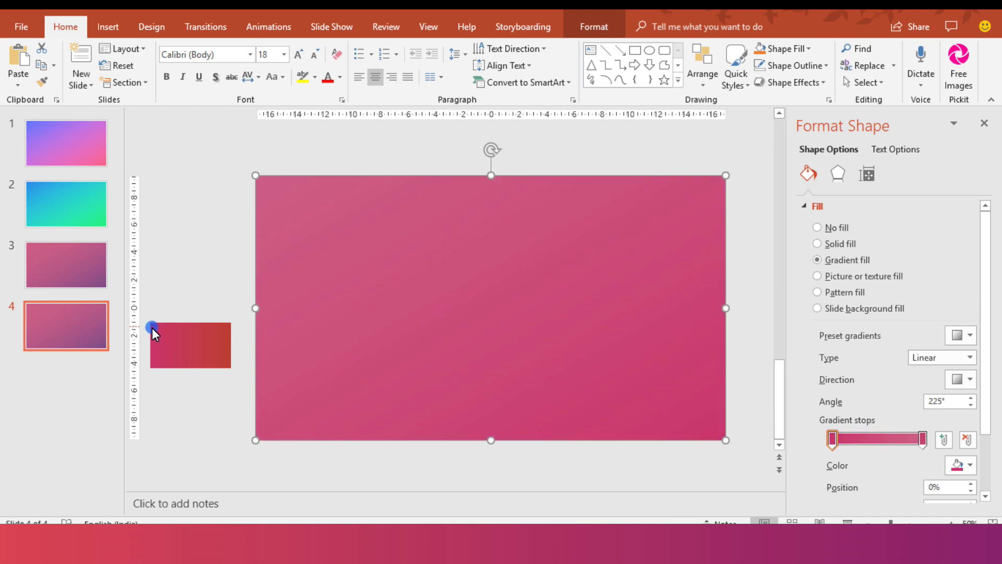
{"action": "left_click", "coordinate": [922, 439]}
{"action": "left_click", "coordinate": [961, 464]}
{"action": "left_click", "coordinate": [911, 447]}
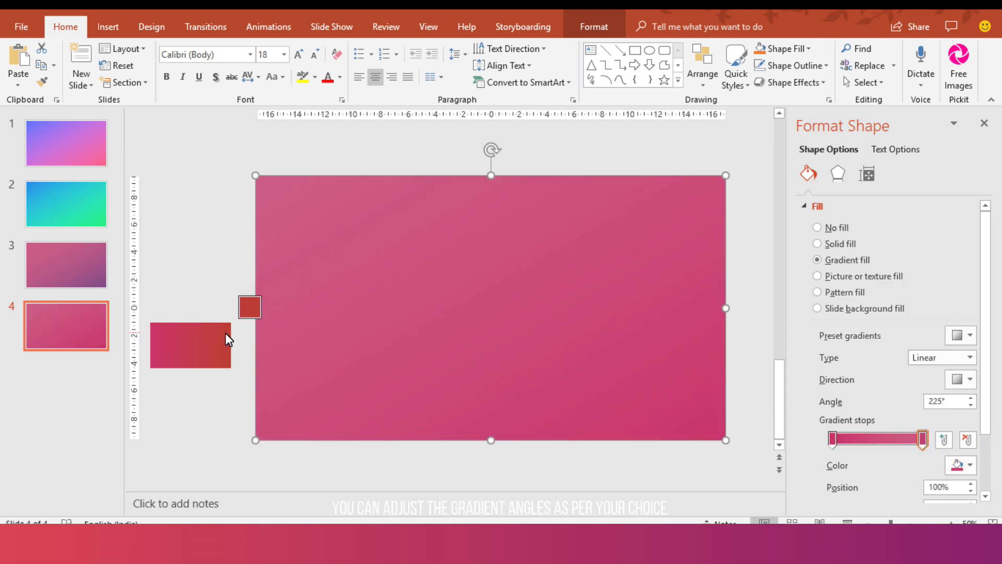
{"action": "left_click", "coordinate": [230, 347]}
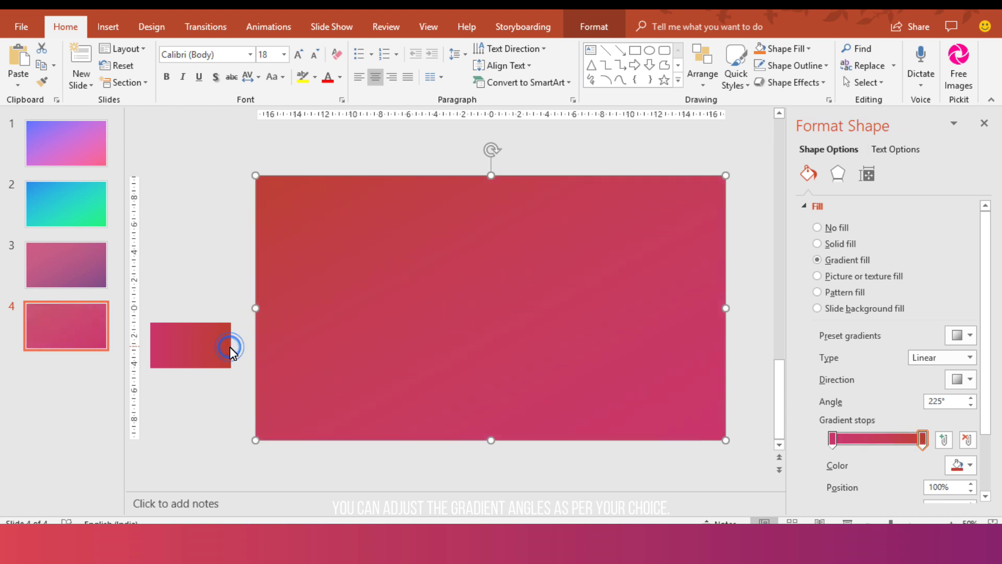
Step: Set slide 4's gradient stops to about 15% transparency and delete the red reference rectangle
{"action": "left_click_drag", "start_coordinate": [987, 377], "coordinate": [987, 411]}
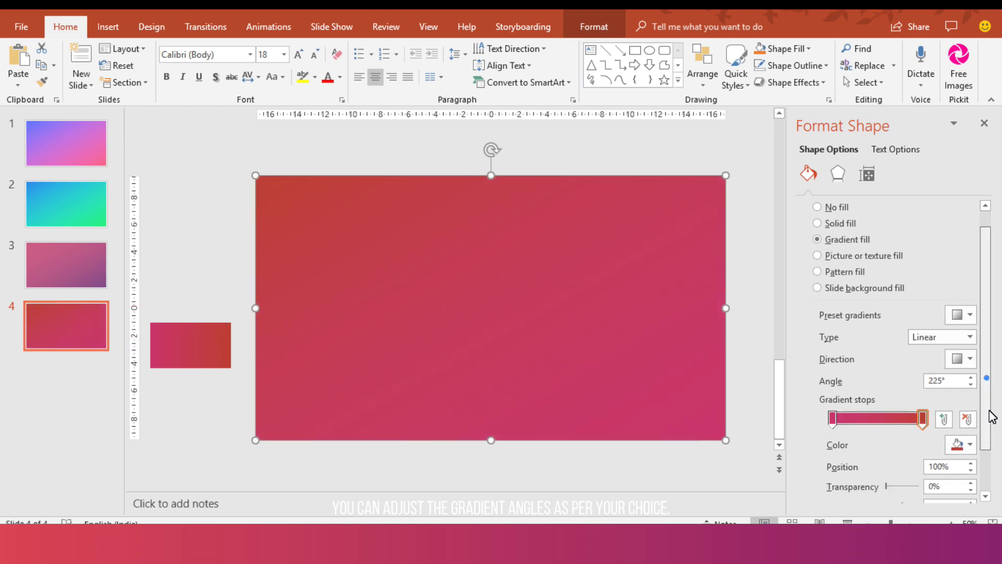
{"action": "left_click_drag", "start_coordinate": [887, 463], "coordinate": [892, 464]}
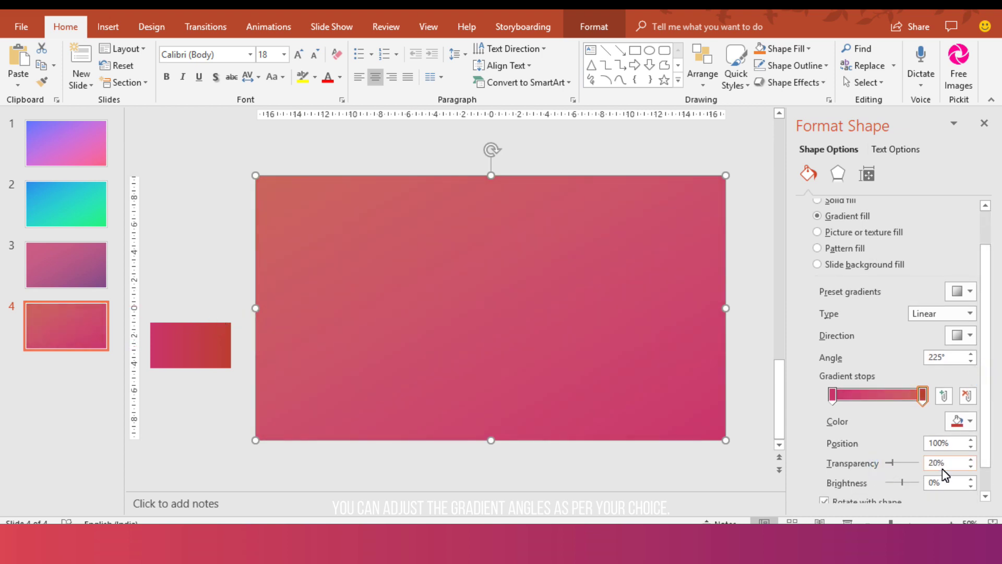
{"action": "left_click", "coordinate": [972, 468]}
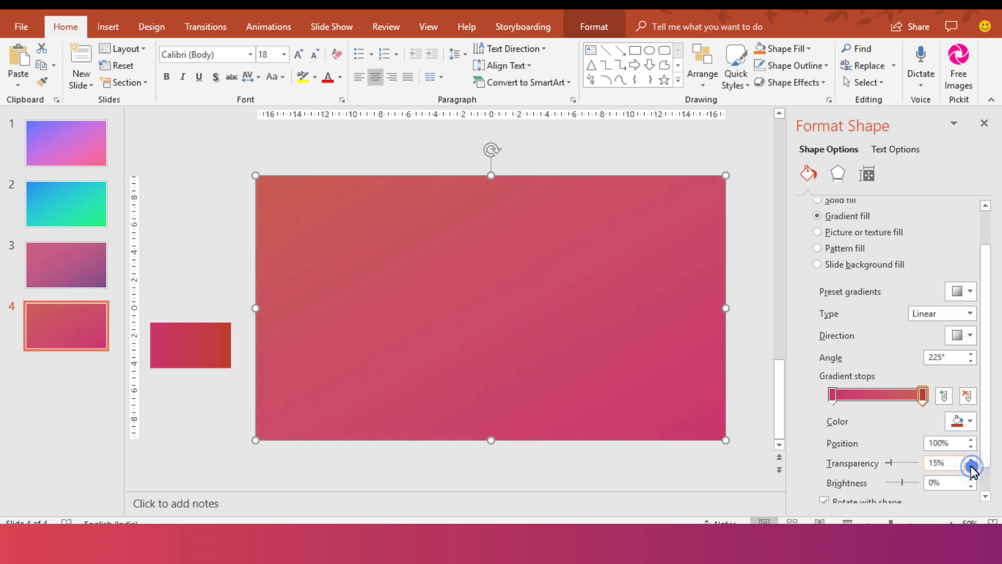
{"action": "left_click_drag", "start_coordinate": [887, 464], "coordinate": [890, 464]}
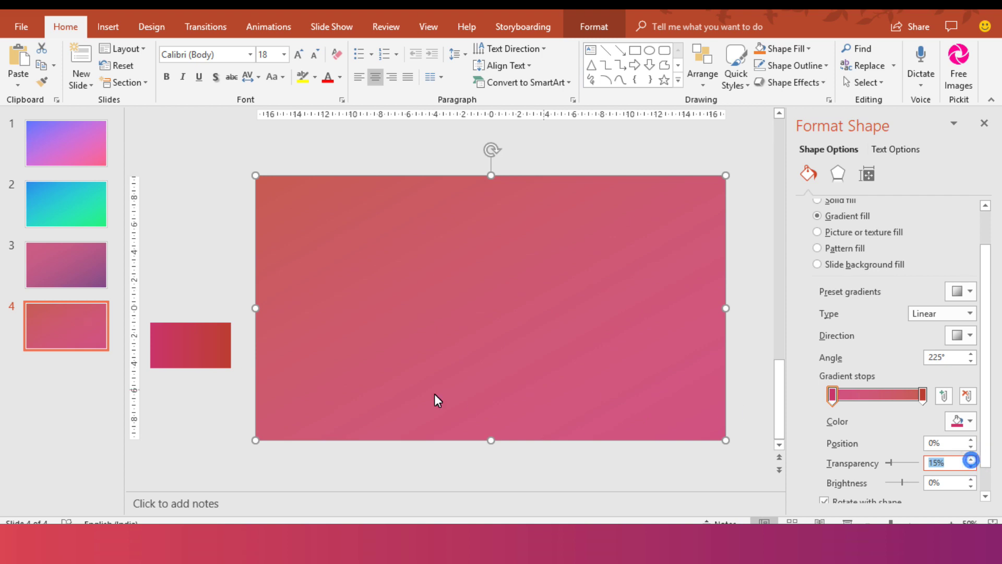
{"action": "left_click", "coordinate": [215, 358]}
{"action": "key", "text": "Delete"}
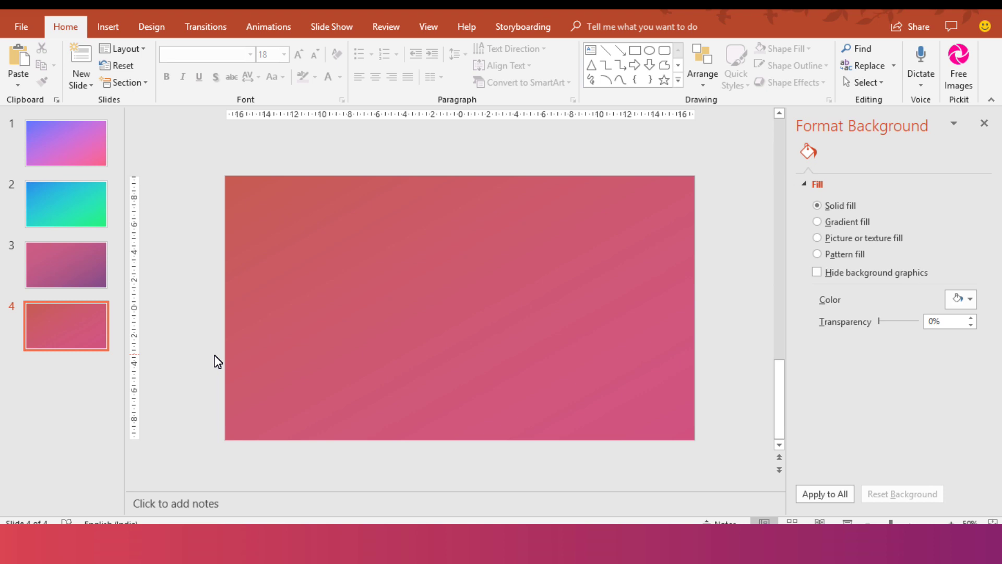
Step: Delete the stacked reference pictures beside slide 1
{"action": "left_click", "coordinate": [82, 150]}
{"action": "left_click_drag", "start_coordinate": [154, 406], "coordinate": [284, 282]}
{"action": "key", "text": "Delete"}
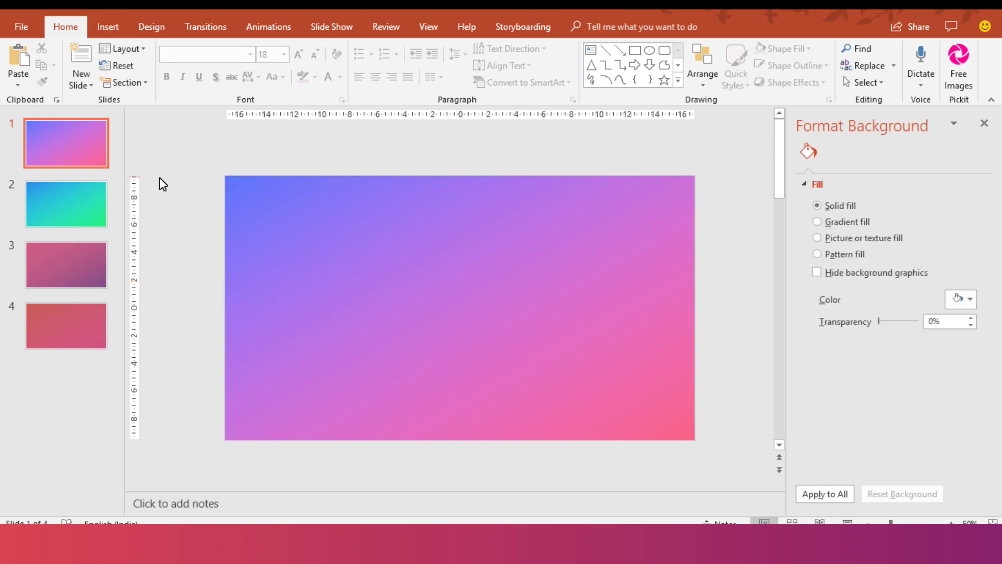
Step: Add a text box with the letter S near slide 1's top-left, set in the Edo font
{"action": "left_click", "coordinate": [108, 27]}
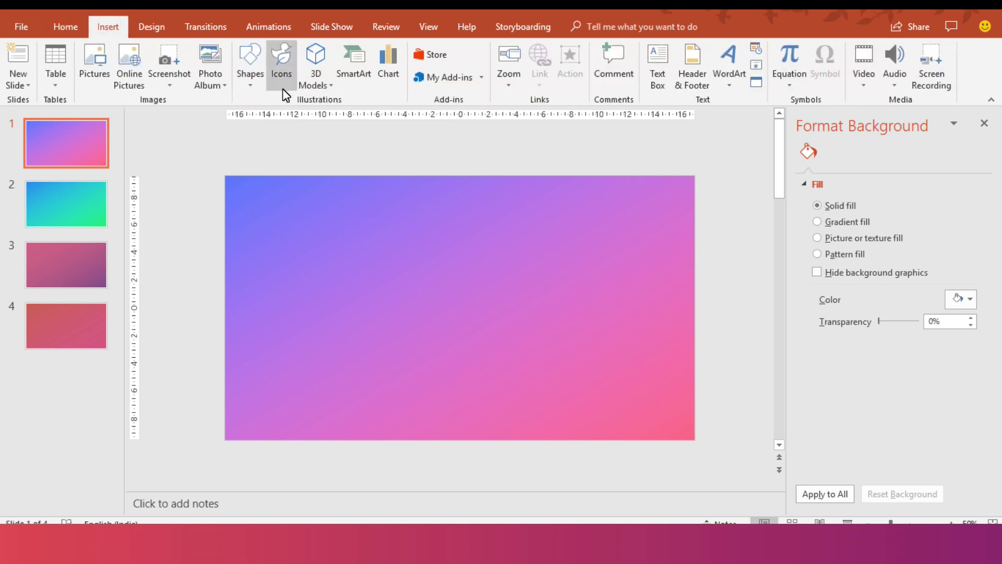
{"action": "left_click", "coordinate": [657, 79]}
{"action": "left_click_drag", "start_coordinate": [241, 214], "coordinate": [371, 388]}
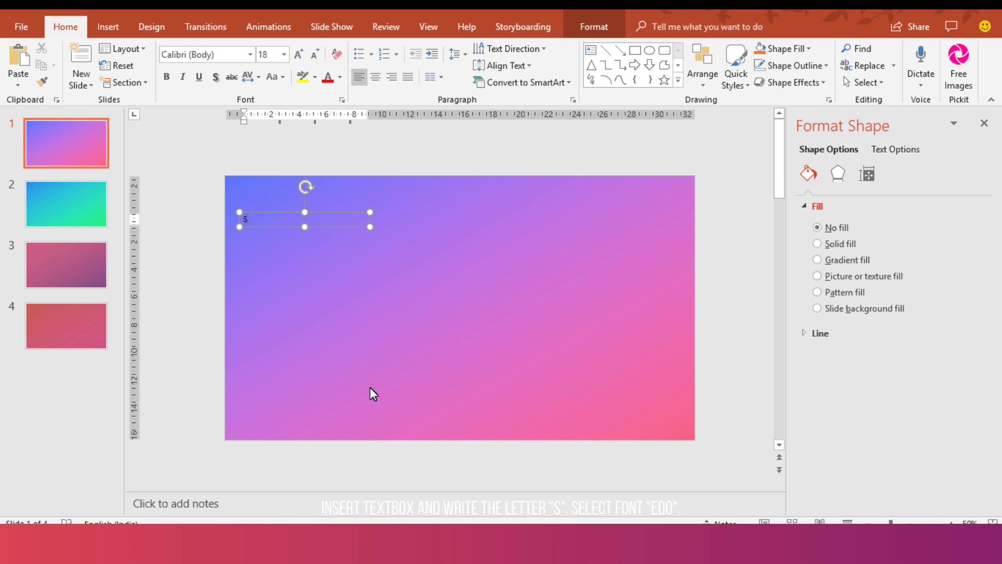
{"action": "key", "text": "ctrl+a"}
{"action": "left_click", "coordinate": [224, 58]}
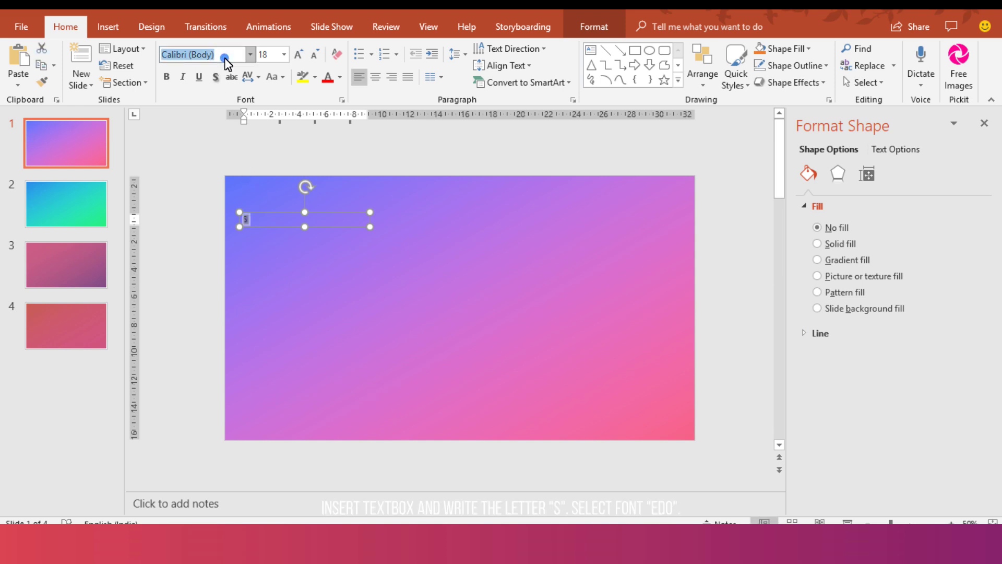
{"action": "type", "text": "Edo"}
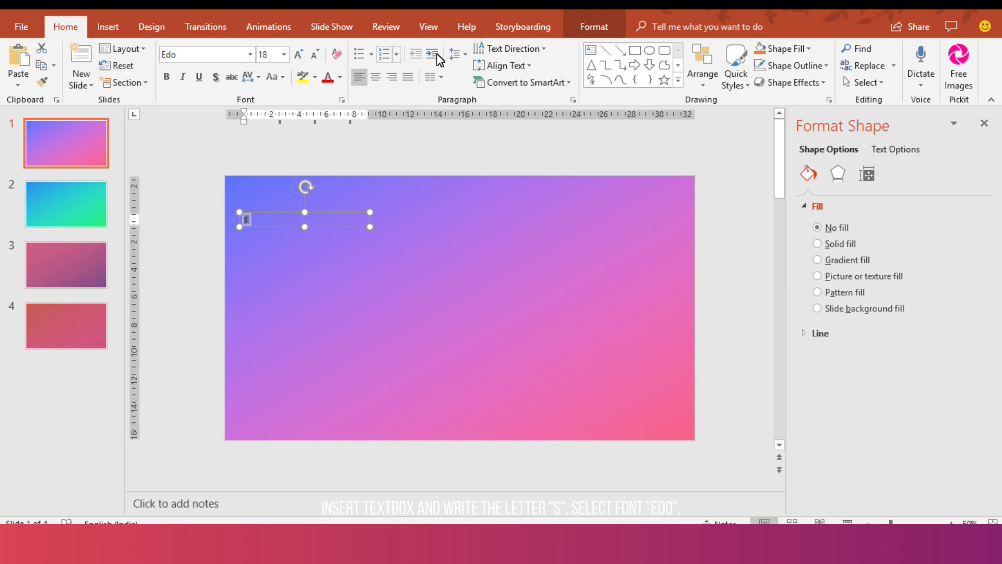
Step: Increase the S's font size step by step up to 496
{"action": "left_click", "coordinate": [299, 54]}
{"action": "left_click", "coordinate": [299, 54]}
{"action": "left_click", "coordinate": [299, 55]}
{"action": "left_click", "coordinate": [299, 55]}
{"action": "left_click", "coordinate": [301, 54]}
{"action": "left_click", "coordinate": [301, 54]}
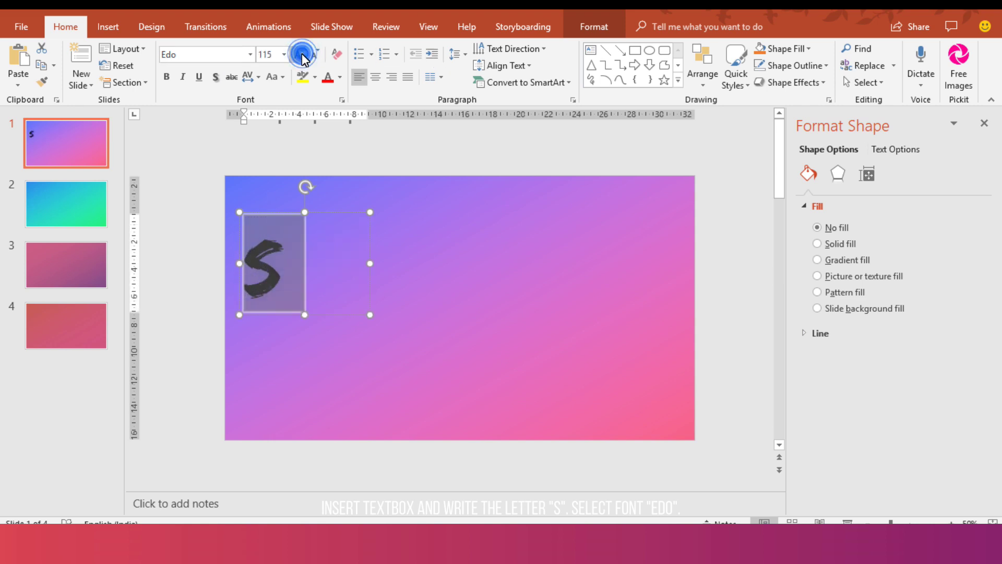
{"action": "left_click", "coordinate": [301, 54]}
{"action": "left_click", "coordinate": [300, 54]}
{"action": "left_click", "coordinate": [299, 54]}
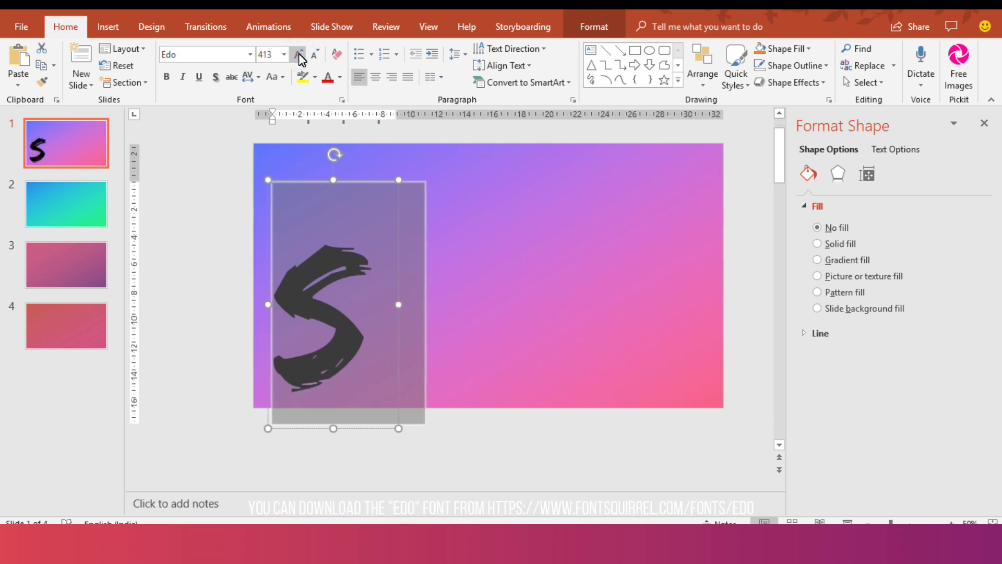
{"action": "left_click", "coordinate": [299, 54]}
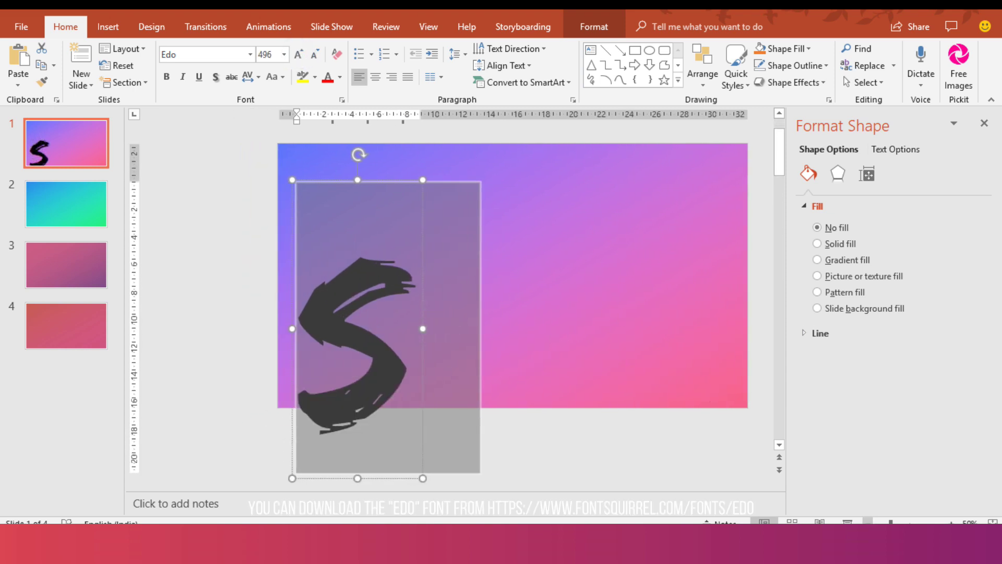
{"action": "scroll", "coordinate": [412, 178], "scroll_direction": "down", "scroll_amount": 2}
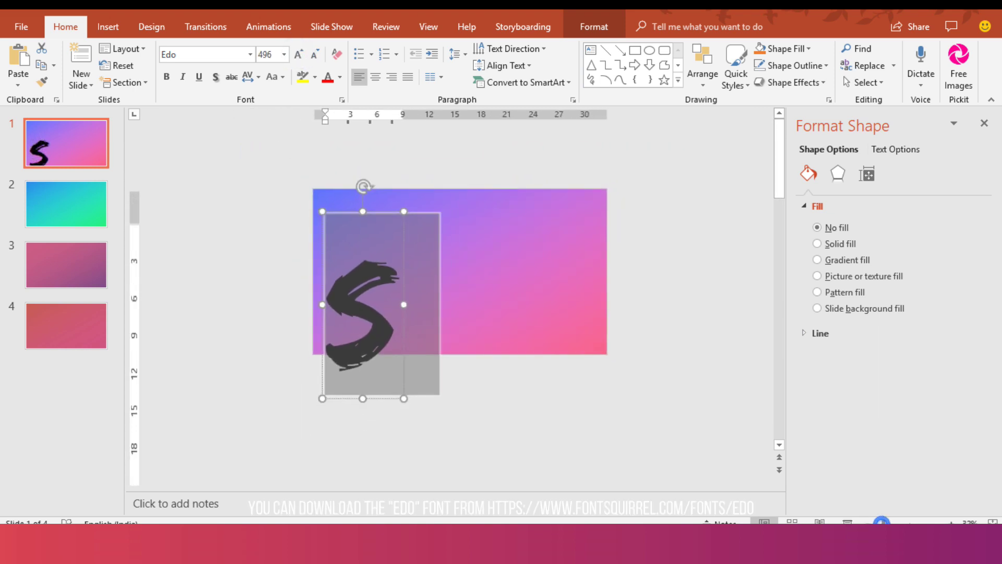
Step: Move the S text box up toward the slide's top edge
{"action": "left_click_drag", "start_coordinate": [385, 210], "coordinate": [380, 176]}
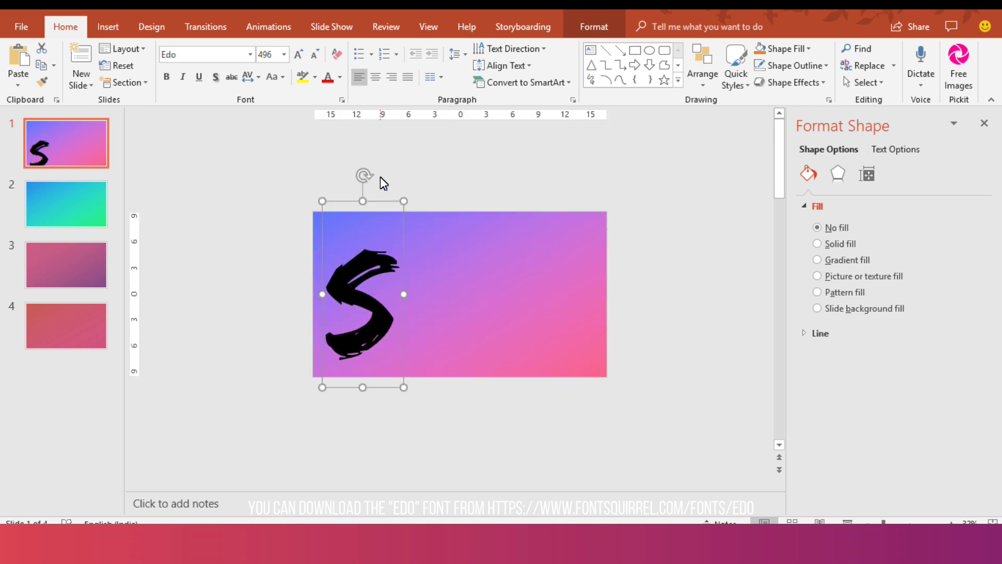
{"action": "left_click_drag", "start_coordinate": [380, 177], "coordinate": [384, 199]}
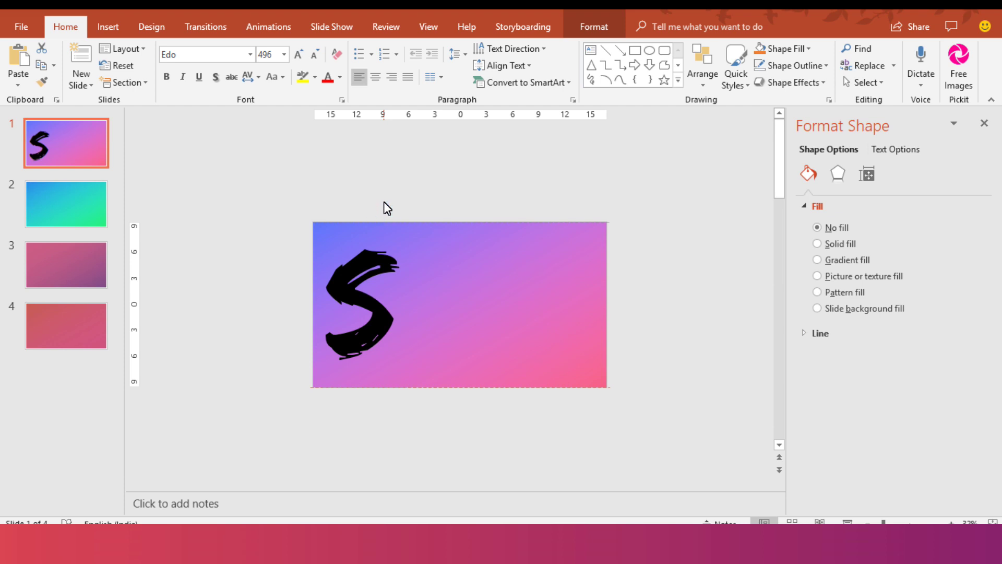
{"action": "left_click", "coordinate": [385, 208]}
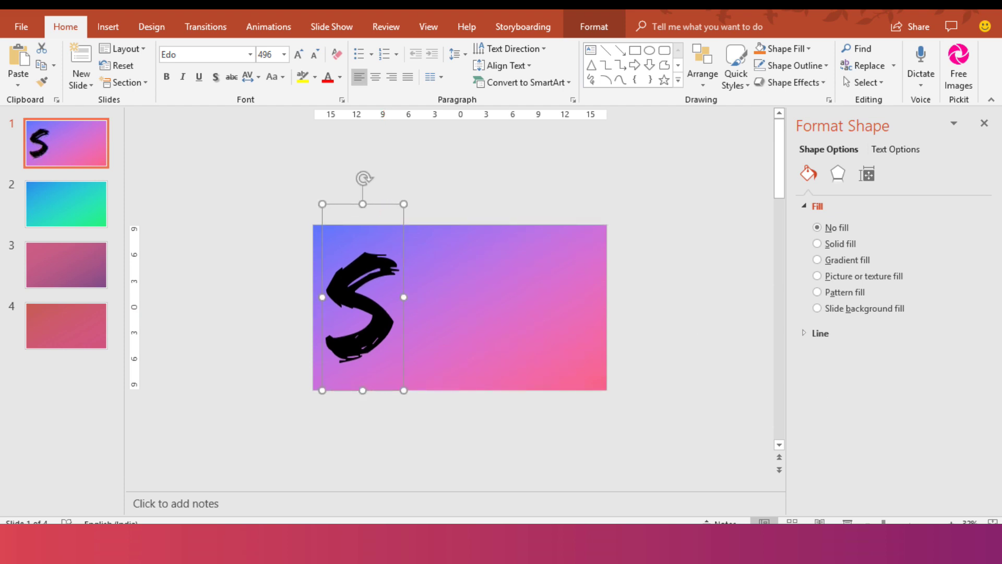
{"action": "left_click", "coordinate": [951, 522]}
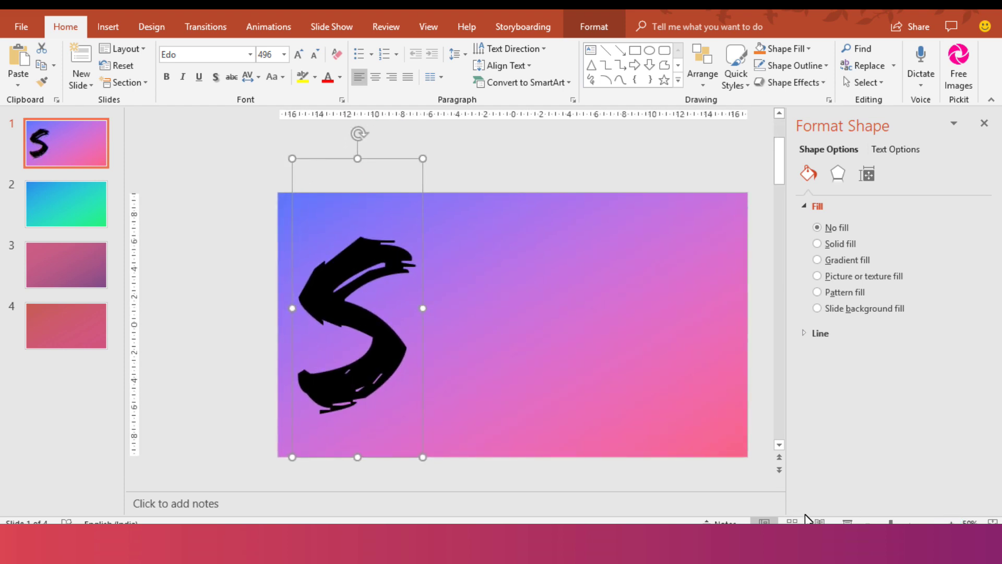
{"action": "left_click", "coordinate": [868, 523]}
{"action": "left_click", "coordinate": [868, 522]}
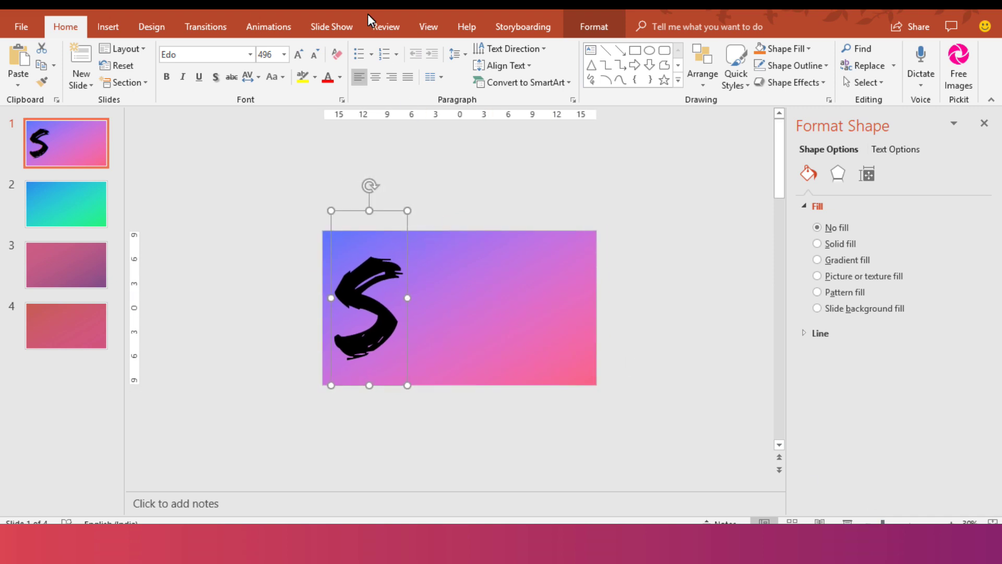
Step: Enlarge the S to 714 pt and fit it into the slide's top-left corner
{"action": "left_click", "coordinate": [298, 55]}
{"action": "left_click", "coordinate": [298, 56]}
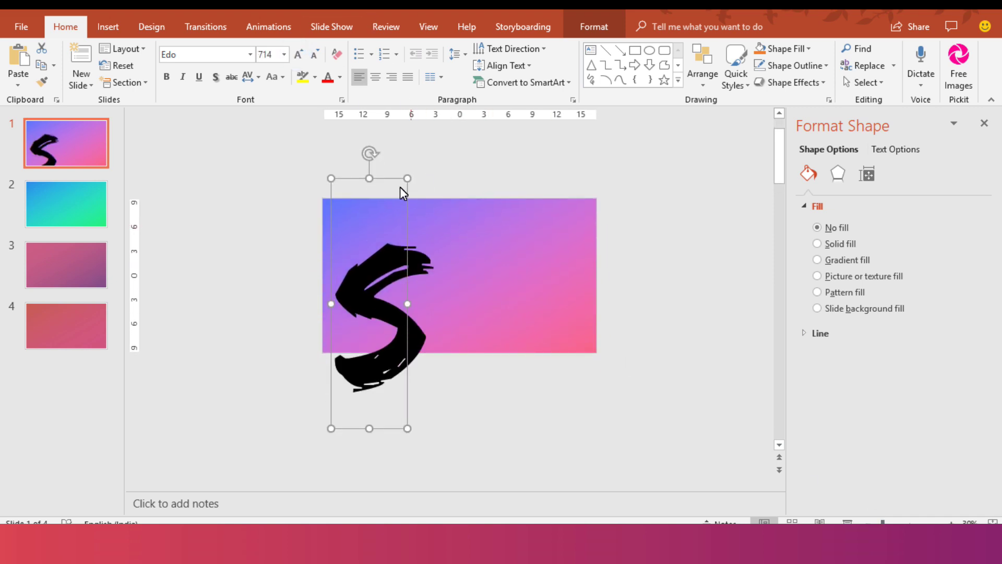
{"action": "left_click_drag", "start_coordinate": [391, 178], "coordinate": [384, 137]}
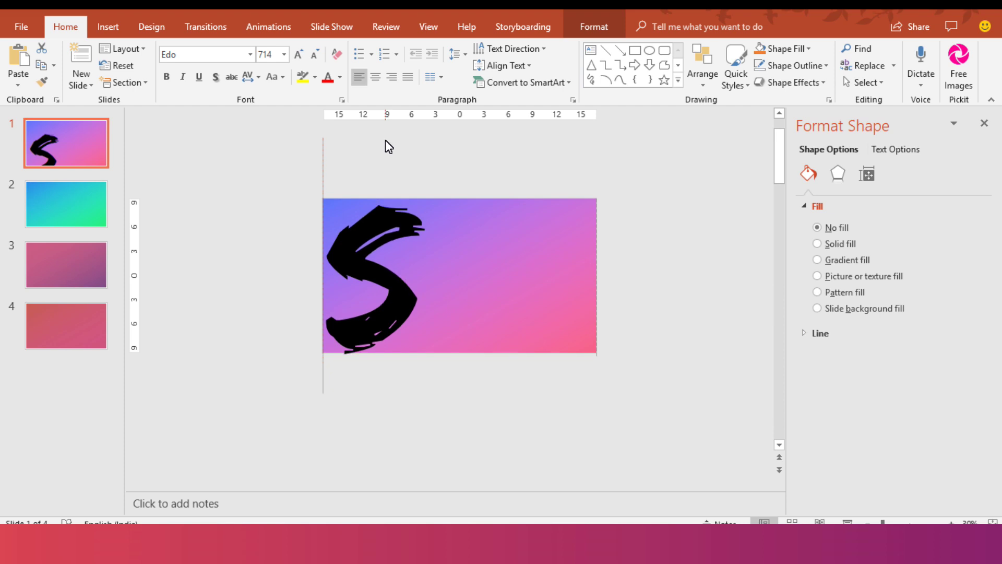
{"action": "left_click_drag", "start_coordinate": [389, 142], "coordinate": [388, 141]}
{"action": "left_click", "coordinate": [638, 259]}
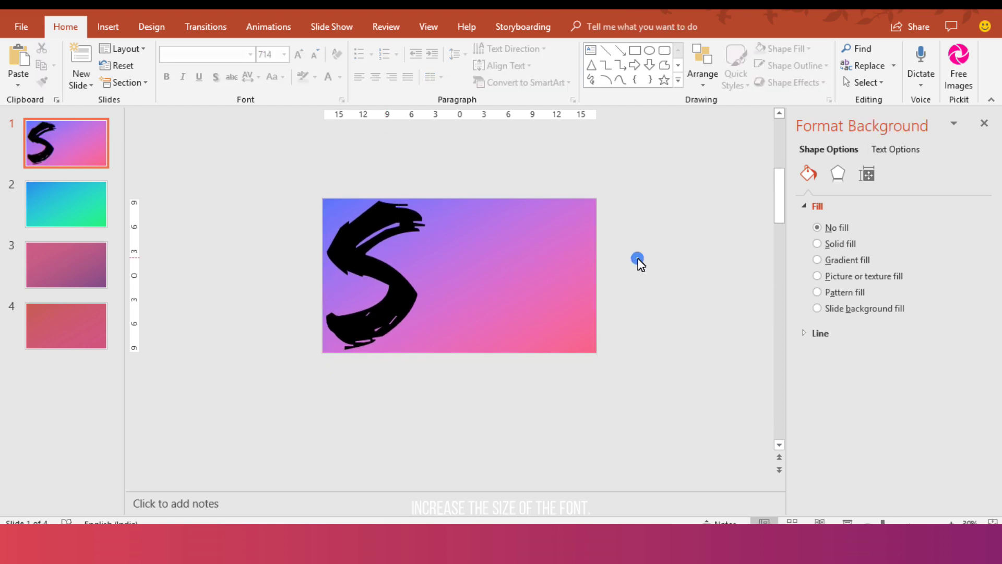
{"action": "left_click", "coordinate": [564, 276]}
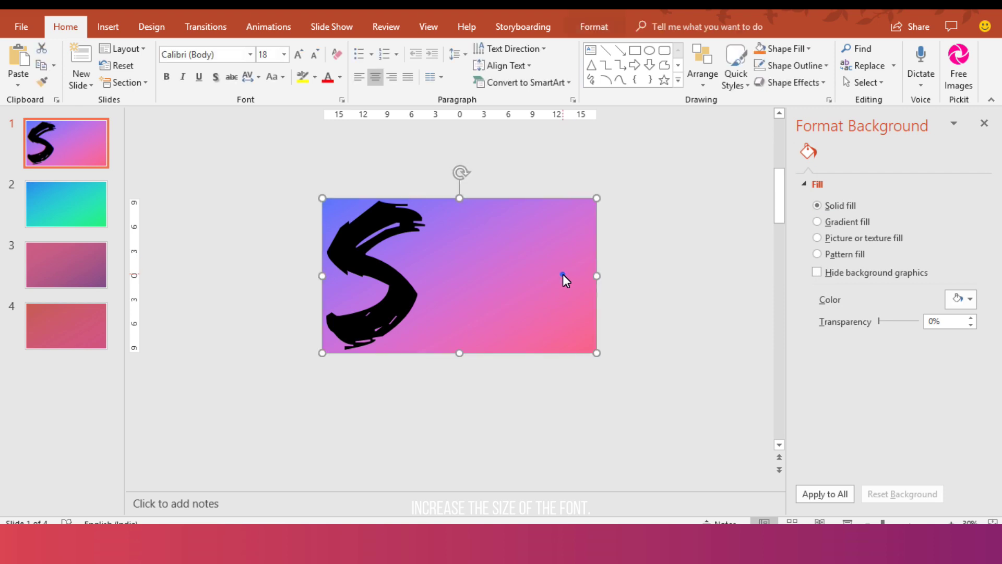
{"action": "left_click", "coordinate": [399, 302]}
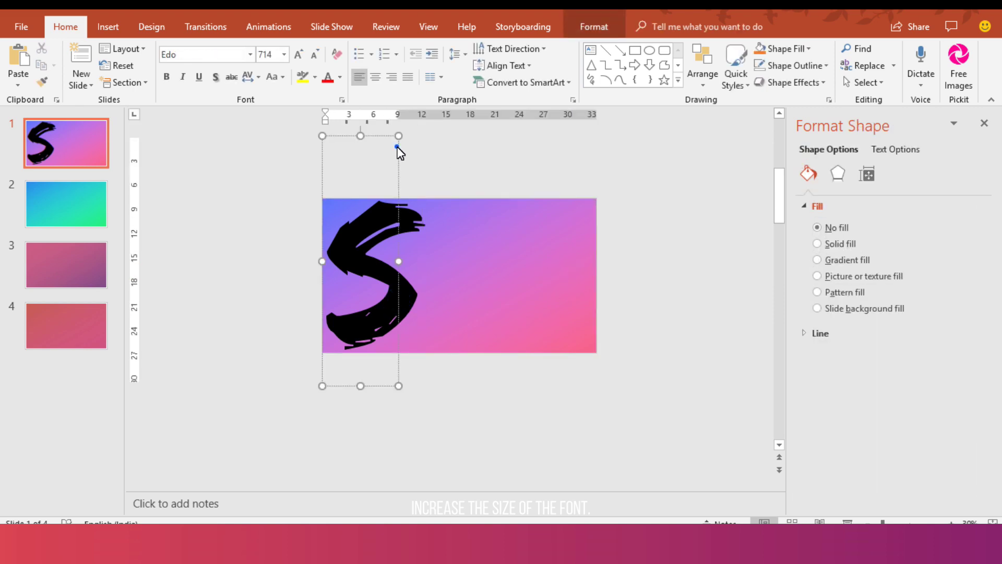
{"action": "left_click", "coordinate": [49, 193]}
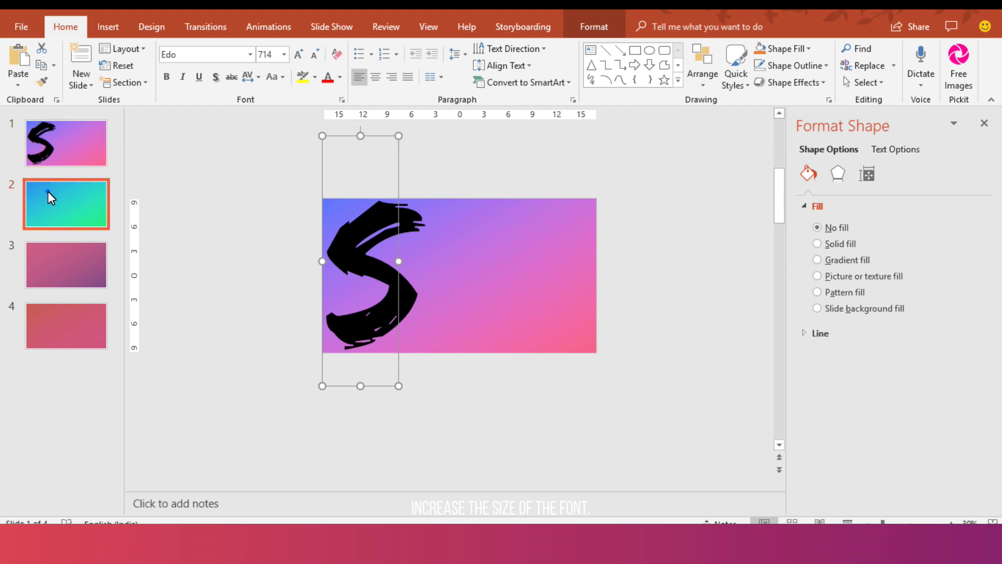
Step: Paste the S onto slide 2 and delete the small gradient picture beside it
{"action": "key", "text": "ctrl+v"}
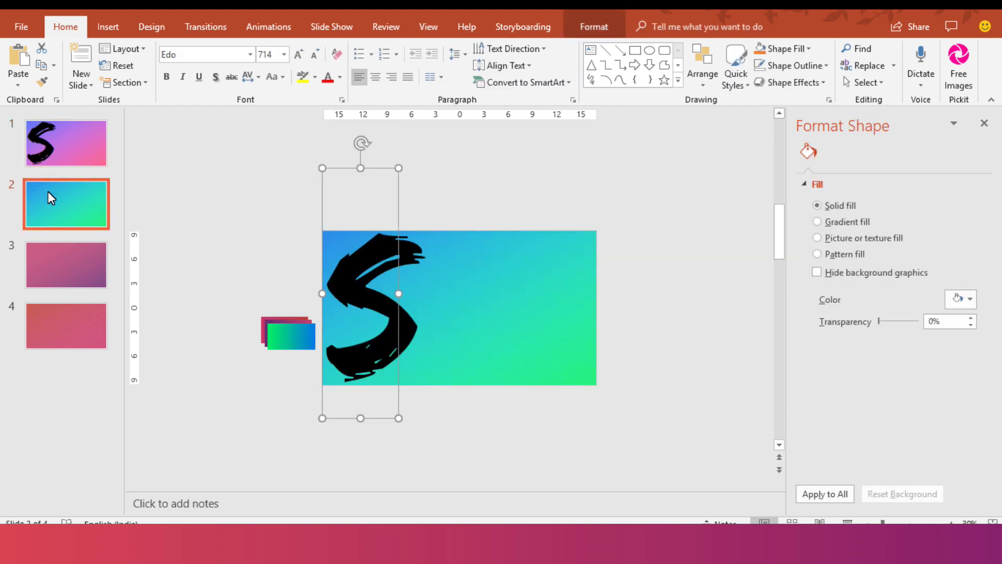
{"action": "mouse_move", "coordinate": [231, 378]}
{"action": "left_mouse_down"}
{"action": "mouse_move", "coordinate": [359, 256]}
{"action": "mouse_move", "coordinate": [334, 270]}
{"action": "left_mouse_up"}
{"action": "key", "text": "Delete"}
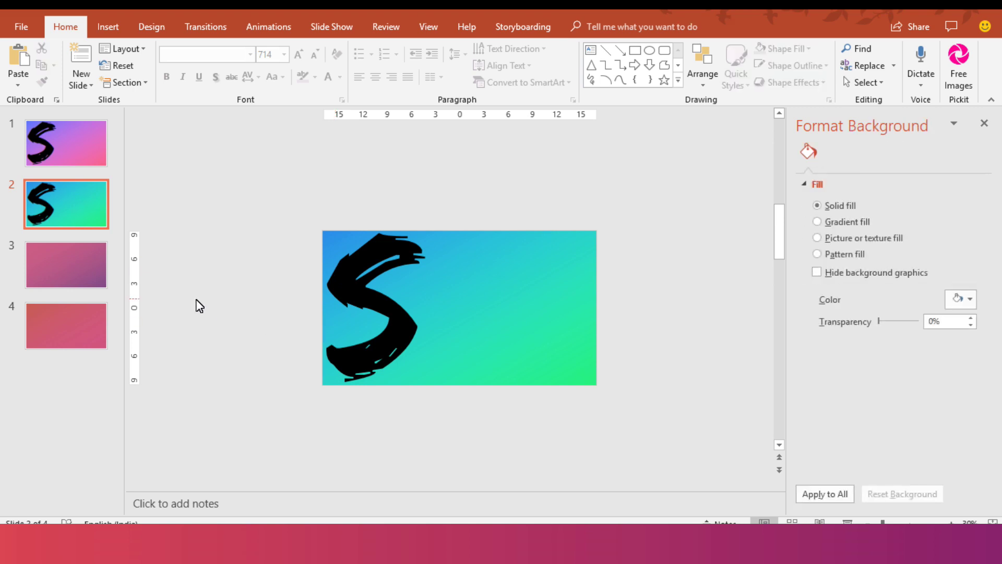
Step: Change the letter to W at 595 pt, placed along slide 2's left edge
{"action": "left_click", "coordinate": [384, 249]}
{"action": "double_click", "coordinate": [384, 249]}
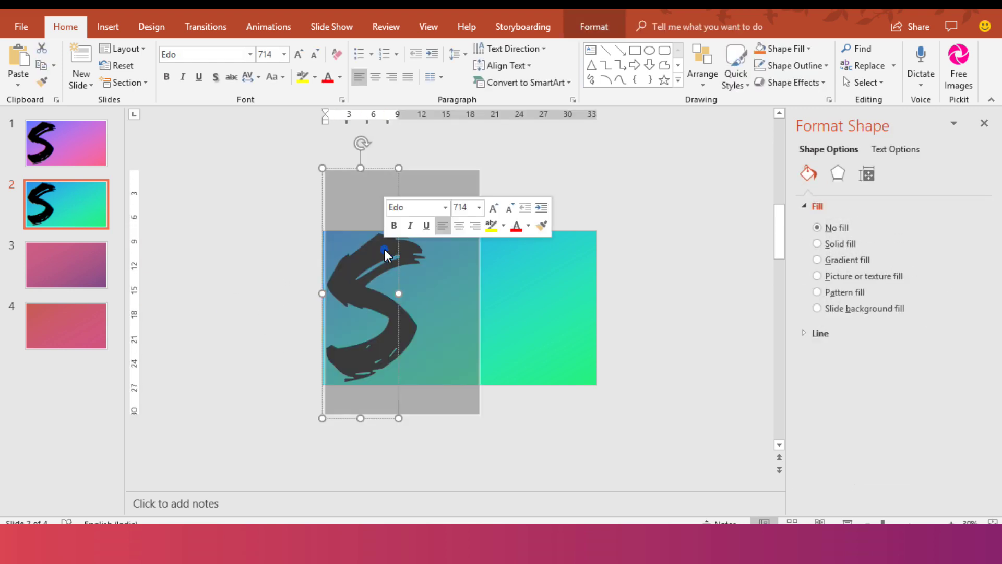
{"action": "type", "text": "W"}
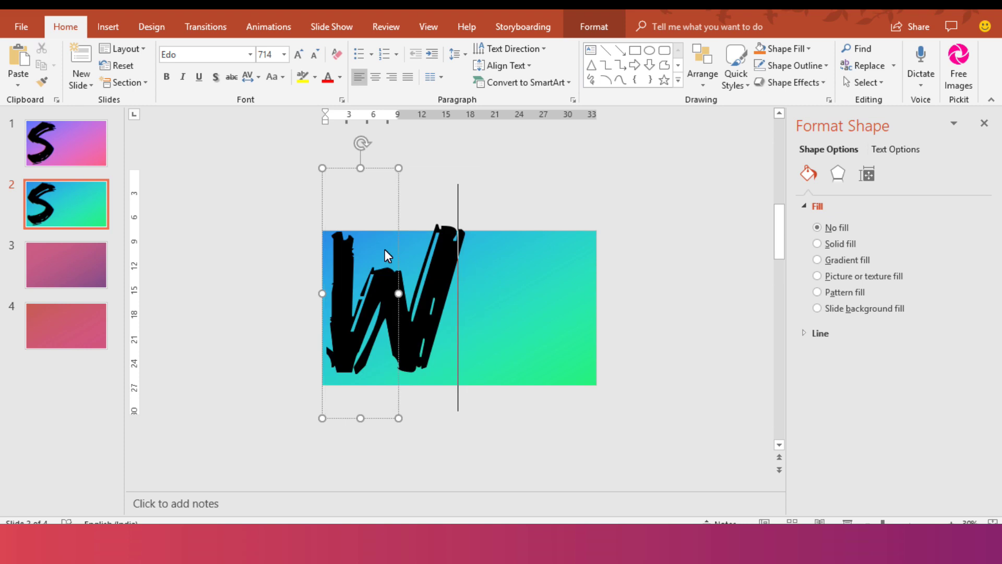
{"action": "left_click", "coordinate": [374, 169]}
{"action": "left_click", "coordinate": [315, 54]}
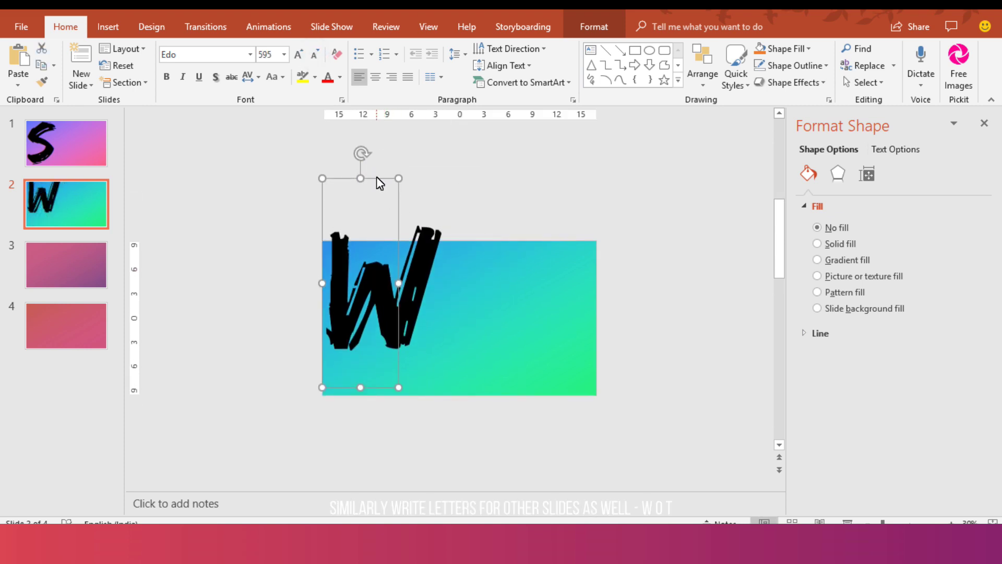
{"action": "left_click_drag", "start_coordinate": [377, 178], "coordinate": [376, 214]}
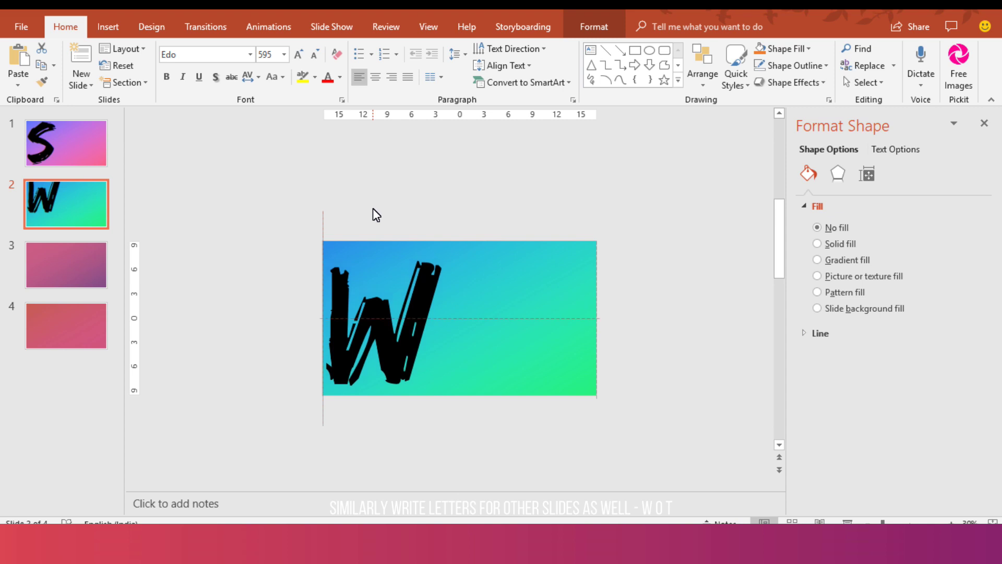
{"action": "left_click_drag", "start_coordinate": [375, 214], "coordinate": [373, 208]}
{"action": "left_click", "coordinate": [70, 155]}
{"action": "left_click", "coordinate": [364, 243]}
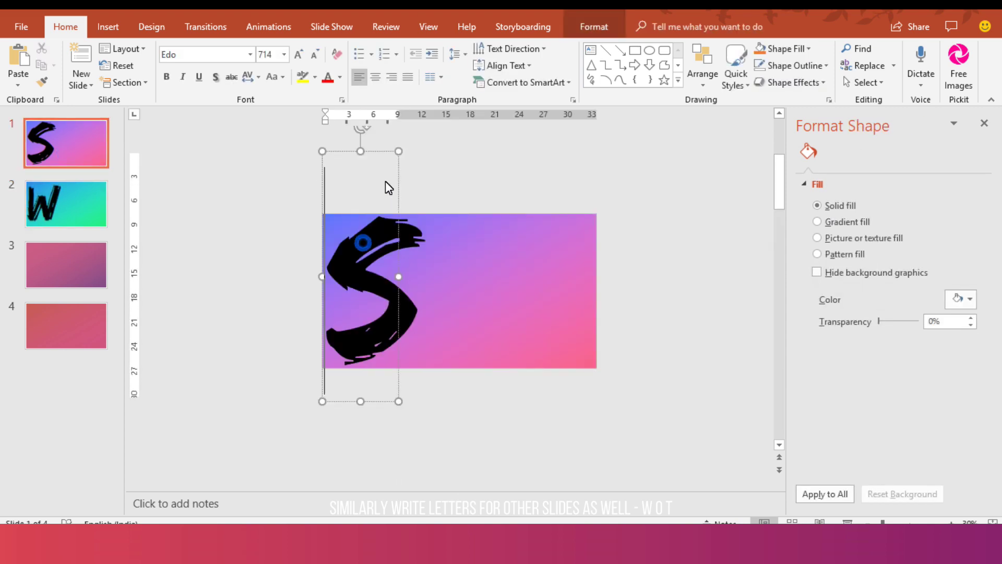
Step: Shrink slide 1's S to size 595 and move it down against the slide's left edge
{"action": "left_click", "coordinate": [380, 152]}
{"action": "left_click", "coordinate": [315, 54]}
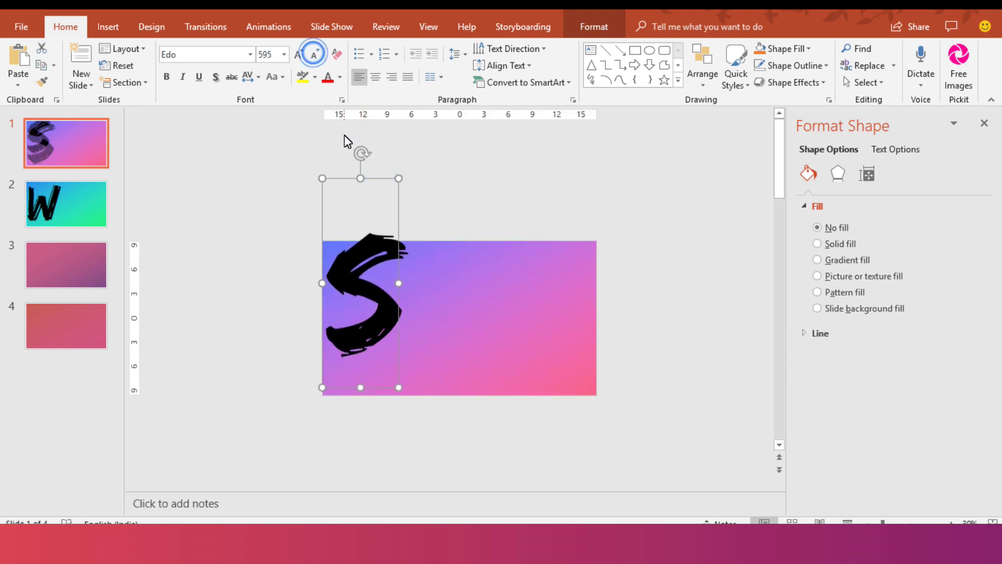
{"action": "left_click_drag", "start_coordinate": [377, 179], "coordinate": [383, 212]}
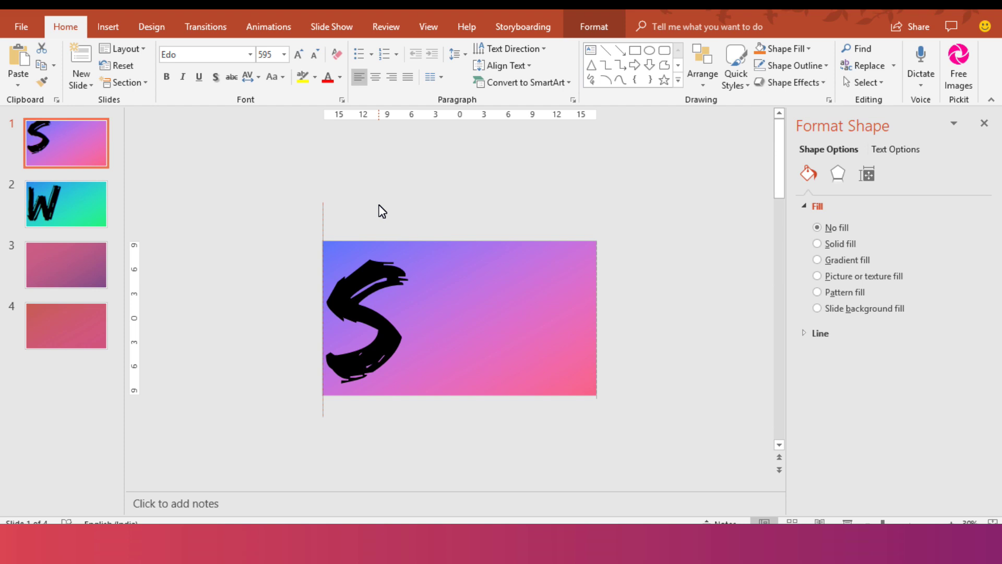
{"action": "left_click_drag", "start_coordinate": [382, 211], "coordinate": [378, 208]}
{"action": "left_click", "coordinate": [229, 234]}
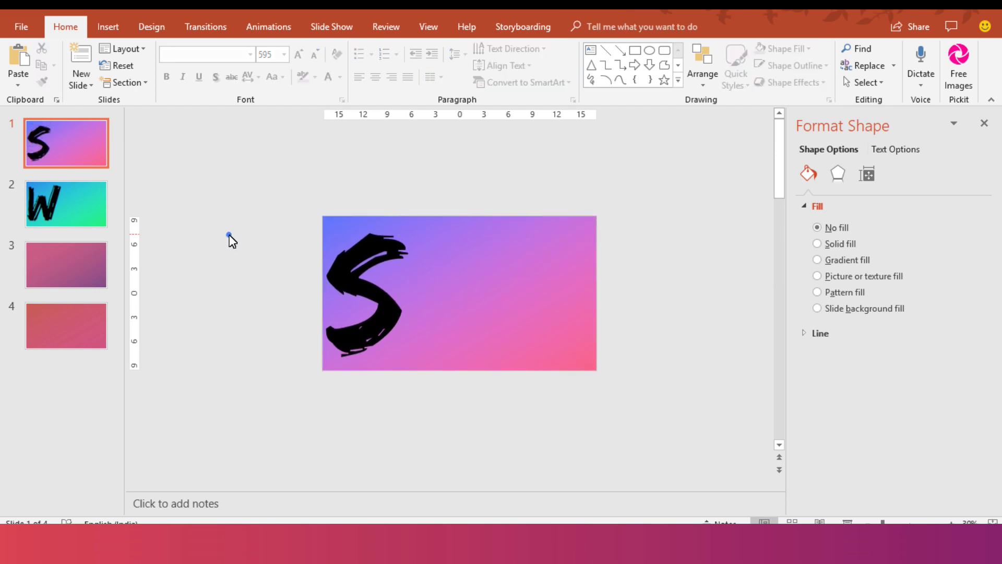
Step: Delete the small gradient picture from slide 3
{"action": "left_click", "coordinate": [43, 259]}
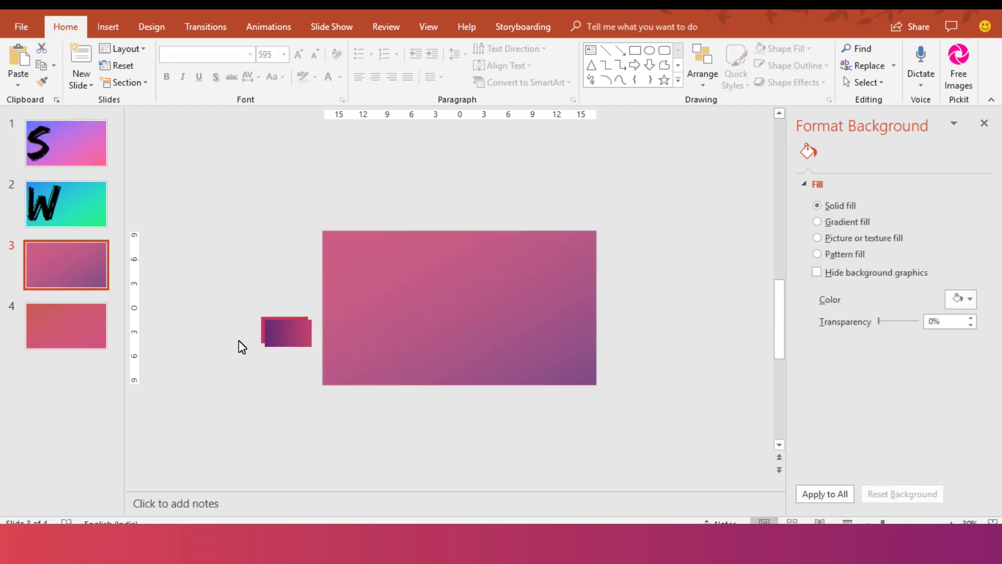
{"action": "left_click_drag", "start_coordinate": [330, 274], "coordinate": [233, 390]}
{"action": "key", "text": "Delete"}
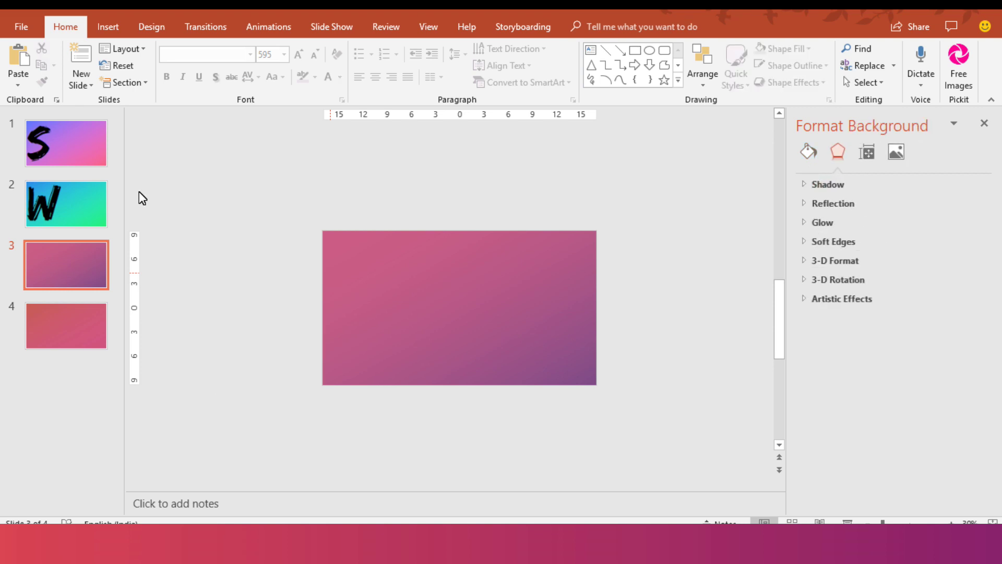
Step: Copy slide 2's brush-letter W onto slide 3 and retype it as O
{"action": "left_click", "coordinate": [34, 187]}
{"action": "left_click", "coordinate": [360, 239]}
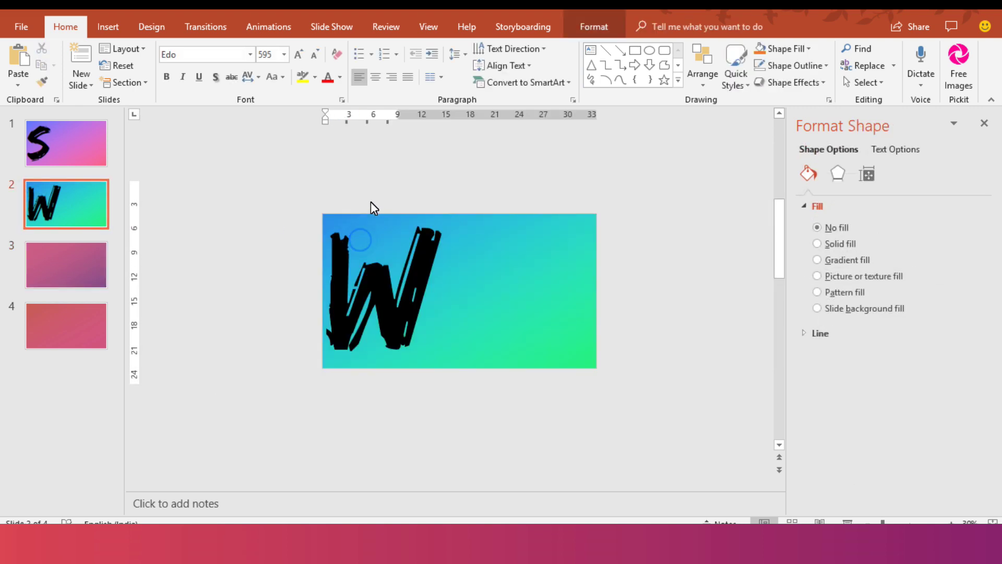
{"action": "left_click", "coordinate": [372, 178]}
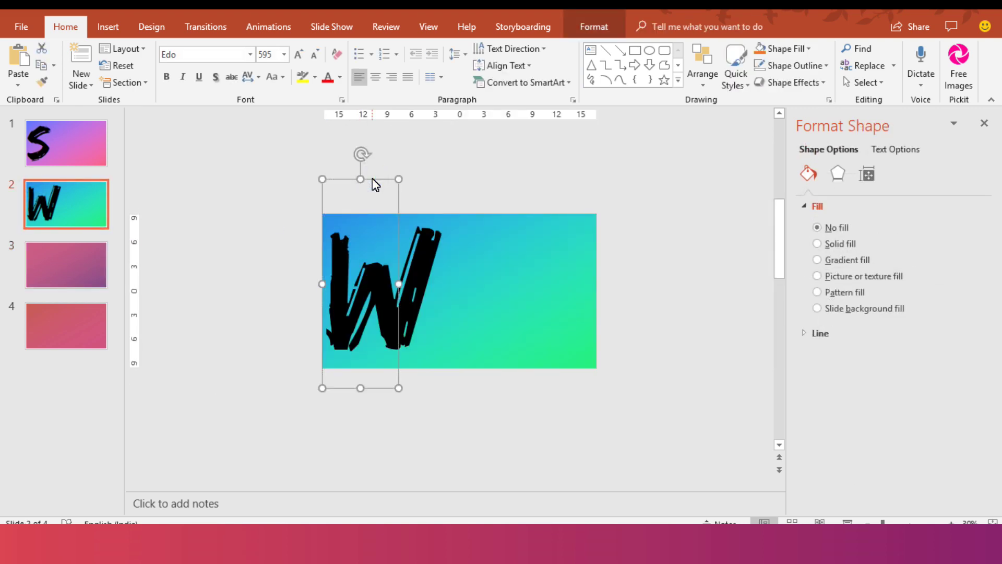
{"action": "left_click", "coordinate": [51, 252]}
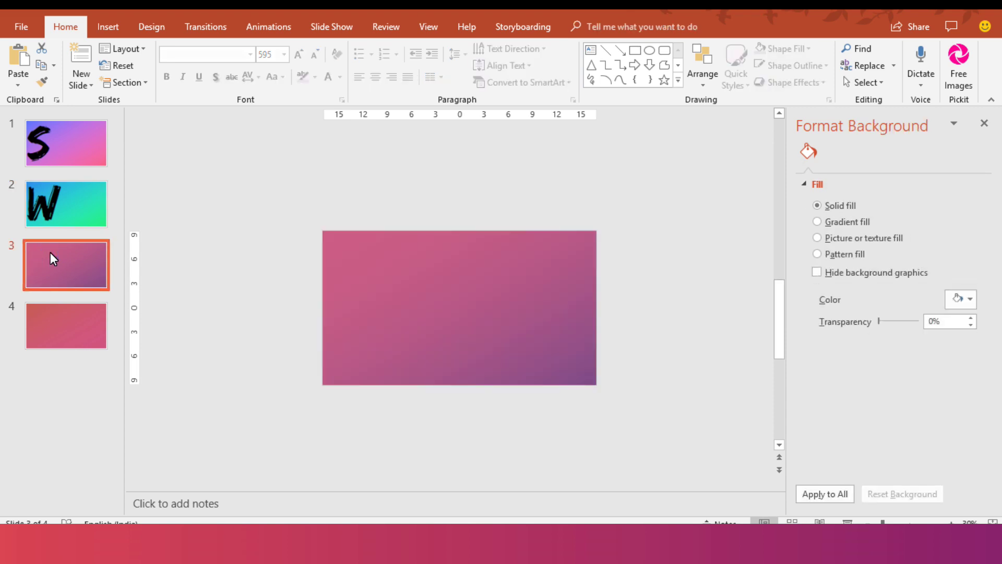
{"action": "key", "text": "ctrl+v"}
{"action": "left_click", "coordinate": [337, 267]}
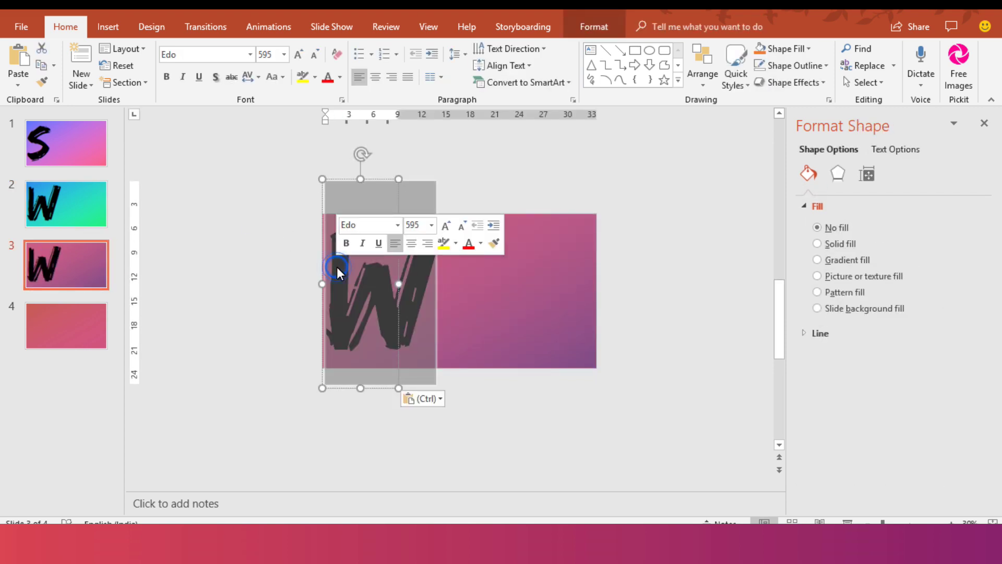
{"action": "type", "text": "O"}
{"action": "left_click", "coordinate": [286, 290]}
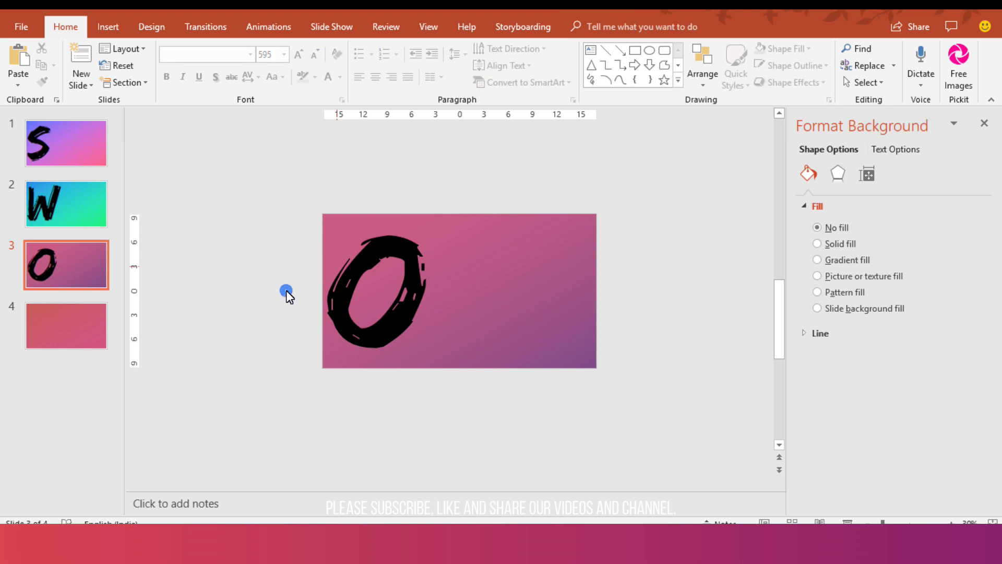
Step: Paste the brush letter onto slide 4 as a T and nudge it to the left edge
{"action": "left_click", "coordinate": [59, 330]}
{"action": "key", "text": "ctrl+v"}
{"action": "left_click", "coordinate": [362, 275]}
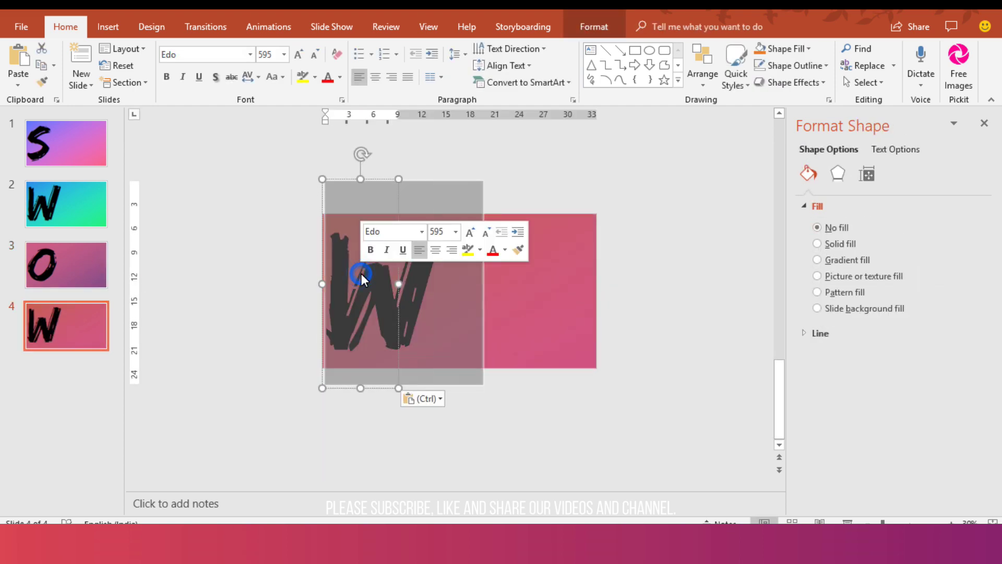
{"action": "type", "text": "T"}
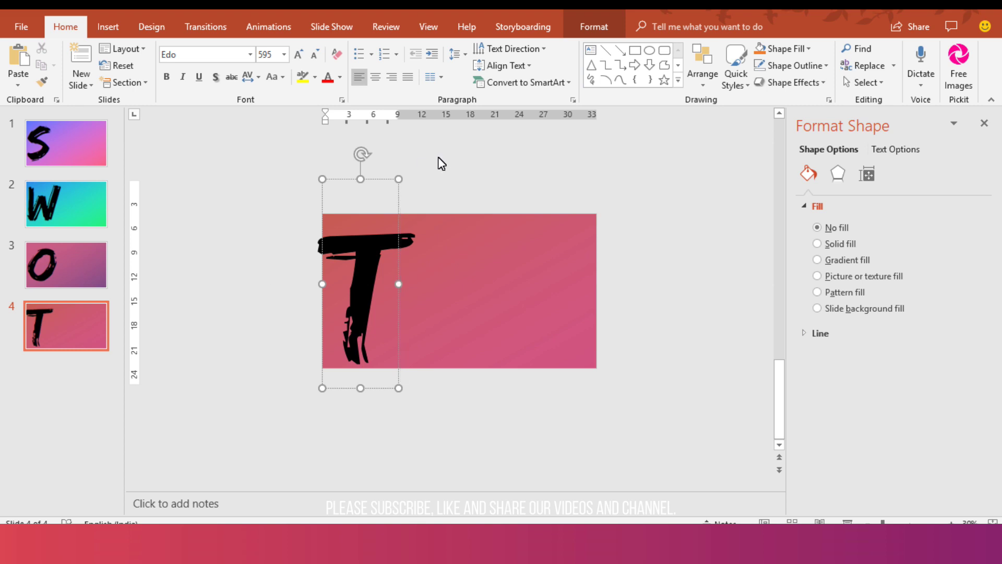
{"action": "key", "text": "Escape"}
{"action": "key", "text": "Right"}
{"action": "key", "text": "Right"}
{"action": "key", "text": "Right"}
{"action": "key", "text": "Right"}
{"action": "key", "text": "Right"}
{"action": "key", "text": "Right"}
{"action": "key", "text": "Right"}
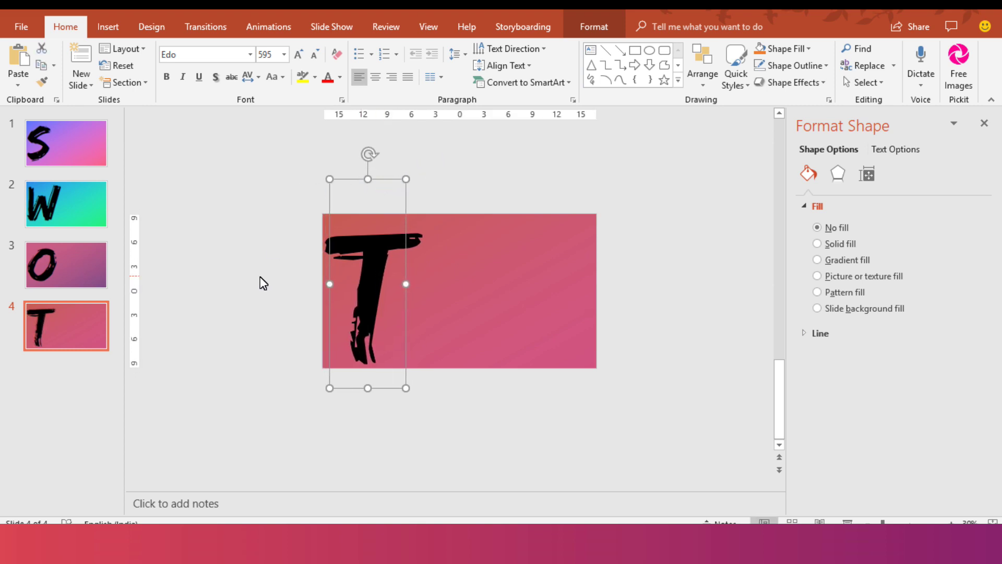
{"action": "key", "text": "Up"}
{"action": "key", "text": "Up"}
{"action": "key", "text": "Up"}
{"action": "left_click", "coordinate": [208, 283]}
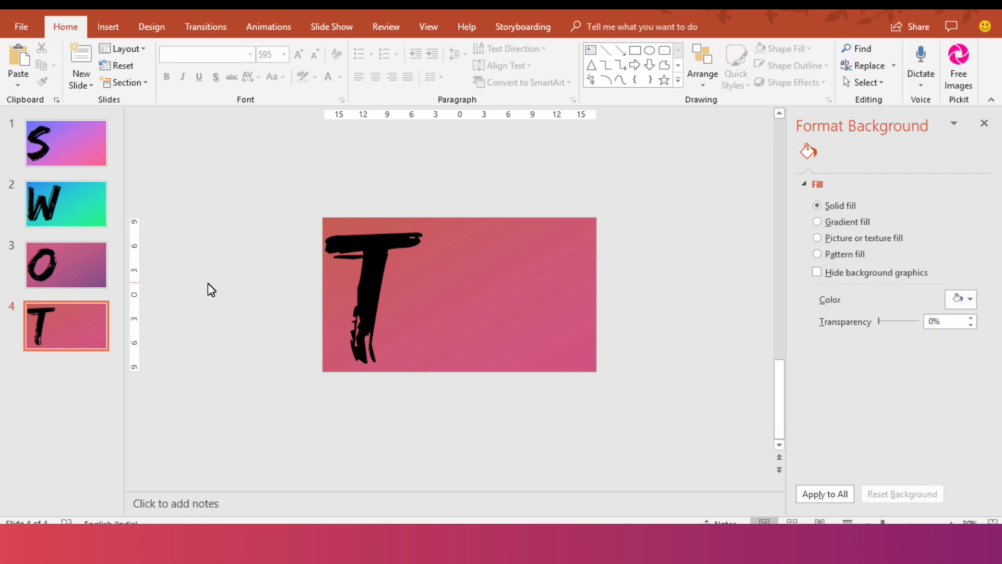
{"action": "left_click", "coordinate": [51, 137]}
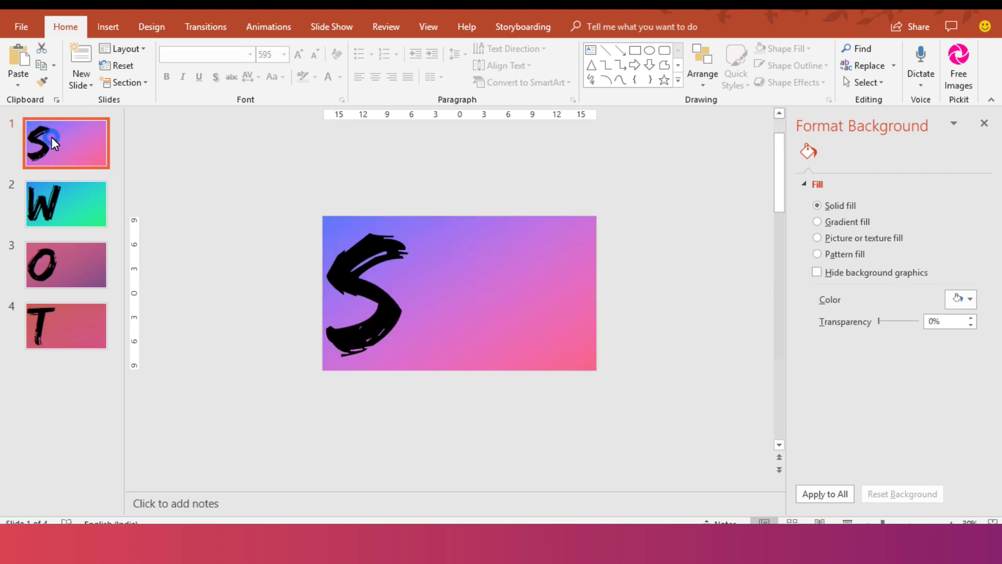
Step: Subtract the S and W letters from the gradient rectangles on slides 1 and 2
{"action": "left_click", "coordinate": [443, 274]}
{"action": "left_click", "coordinate": [366, 258], "text": "shift"}
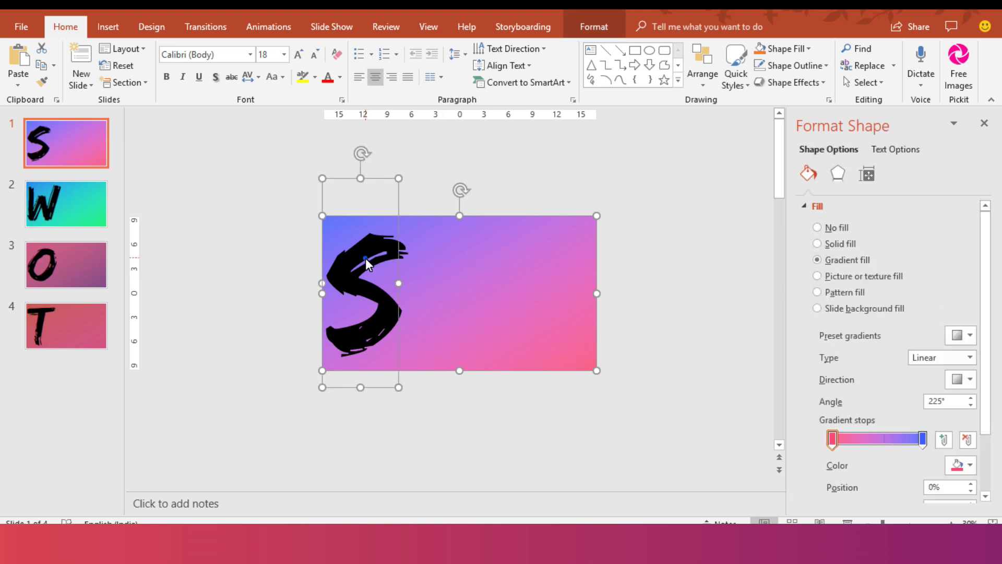
{"action": "left_click", "coordinate": [594, 26]}
{"action": "left_click", "coordinate": [147, 82]}
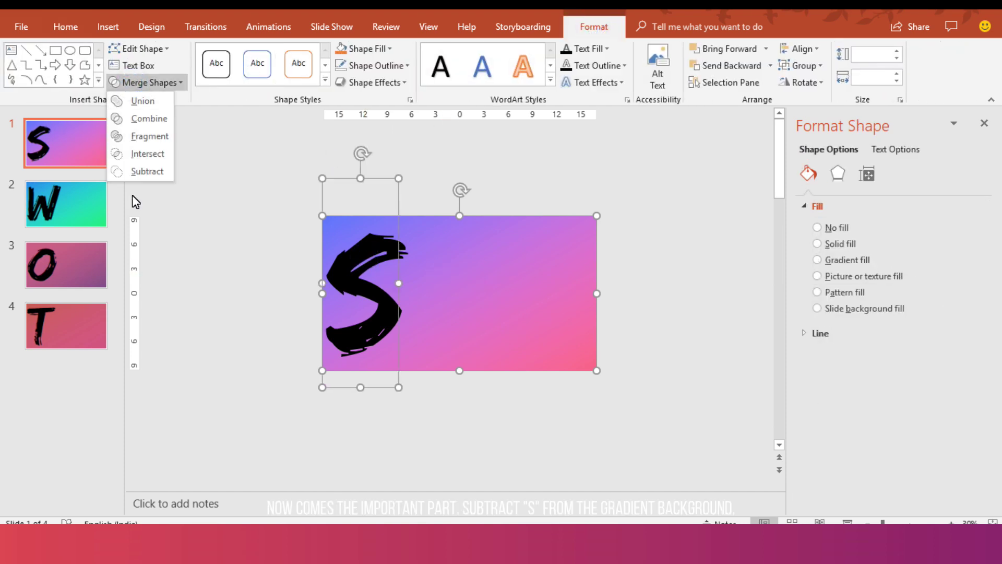
{"action": "left_click", "coordinate": [137, 172]}
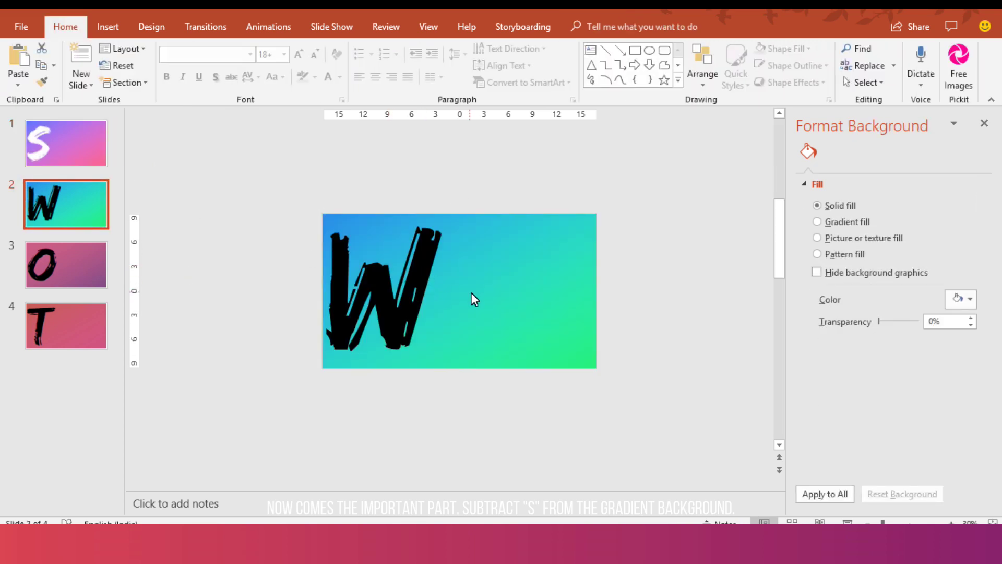
{"action": "left_click", "coordinate": [471, 292]}
{"action": "left_click", "coordinate": [413, 282], "text": "shift"}
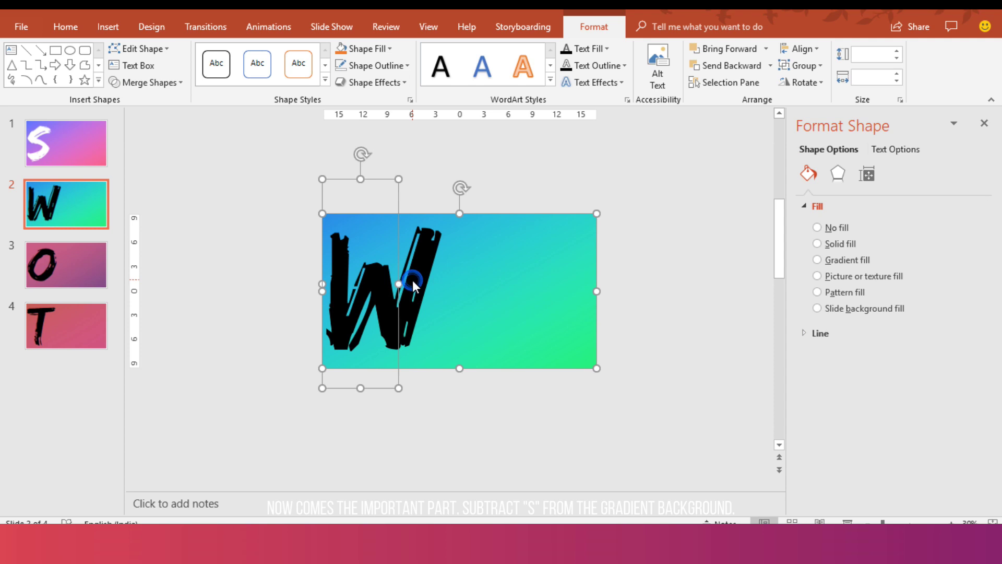
{"action": "left_click", "coordinate": [175, 86]}
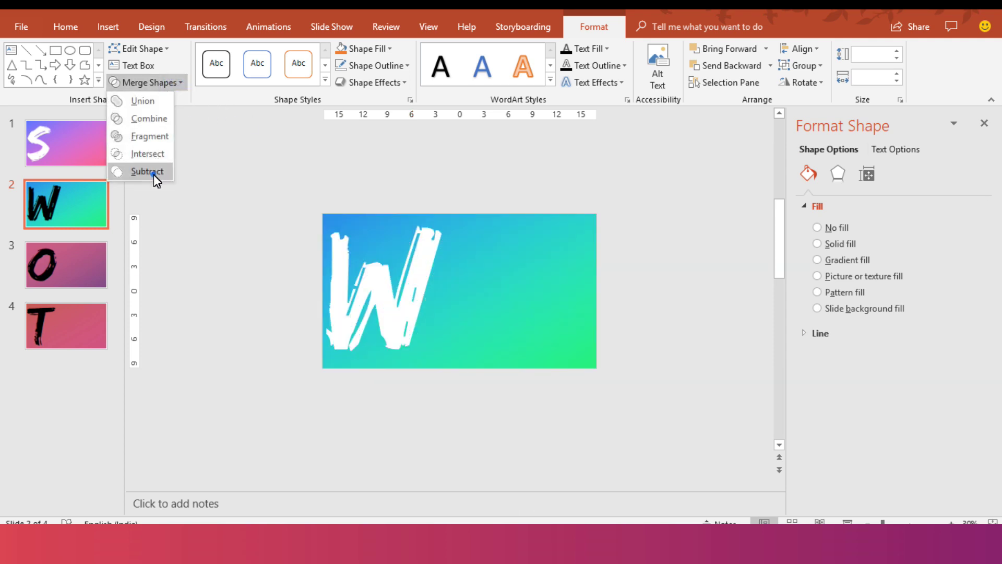
{"action": "left_click", "coordinate": [152, 175]}
Step: Subtract the O and T letters from the gradient rectangles on slides 3 and 4
{"action": "left_click", "coordinate": [51, 268]}
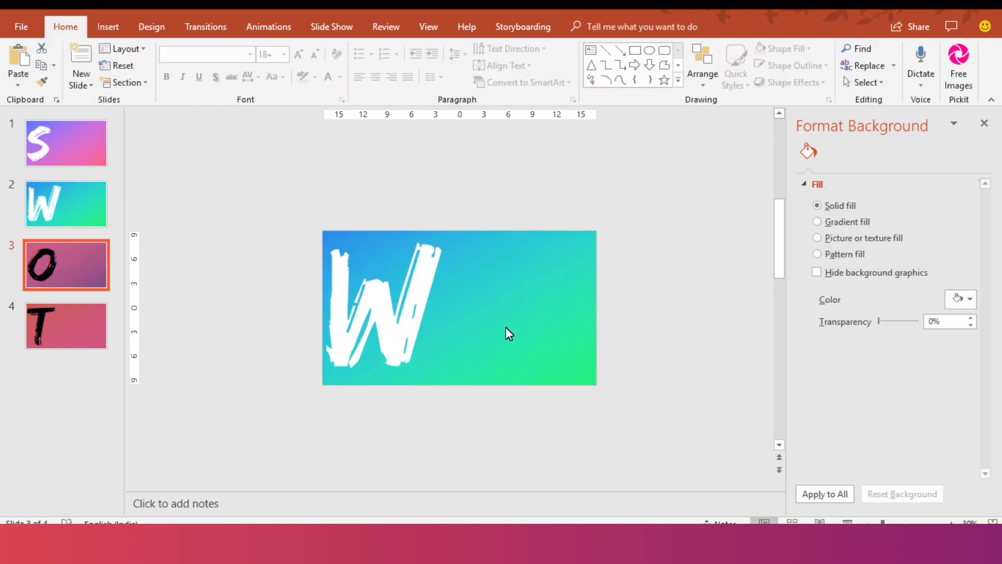
{"action": "left_click", "coordinate": [503, 293]}
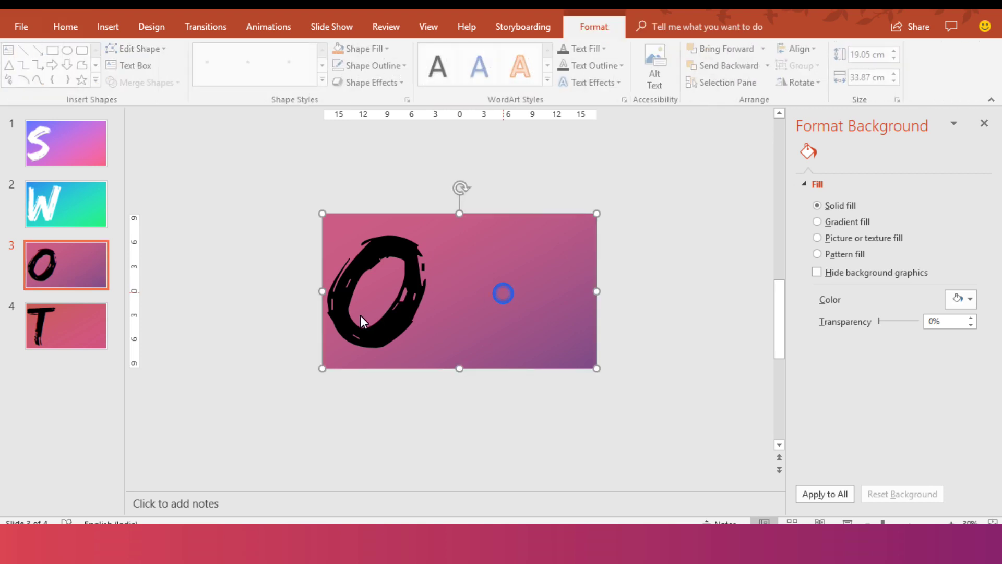
{"action": "left_click", "coordinate": [377, 327], "text": "shift"}
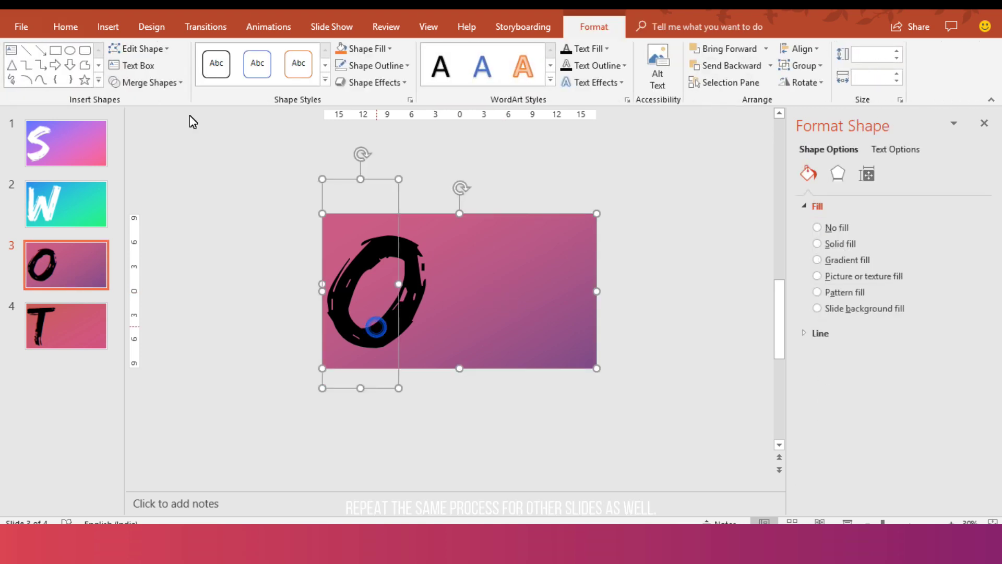
{"action": "left_click", "coordinate": [148, 82]}
{"action": "left_click", "coordinate": [145, 171]}
{"action": "left_click", "coordinate": [78, 334]}
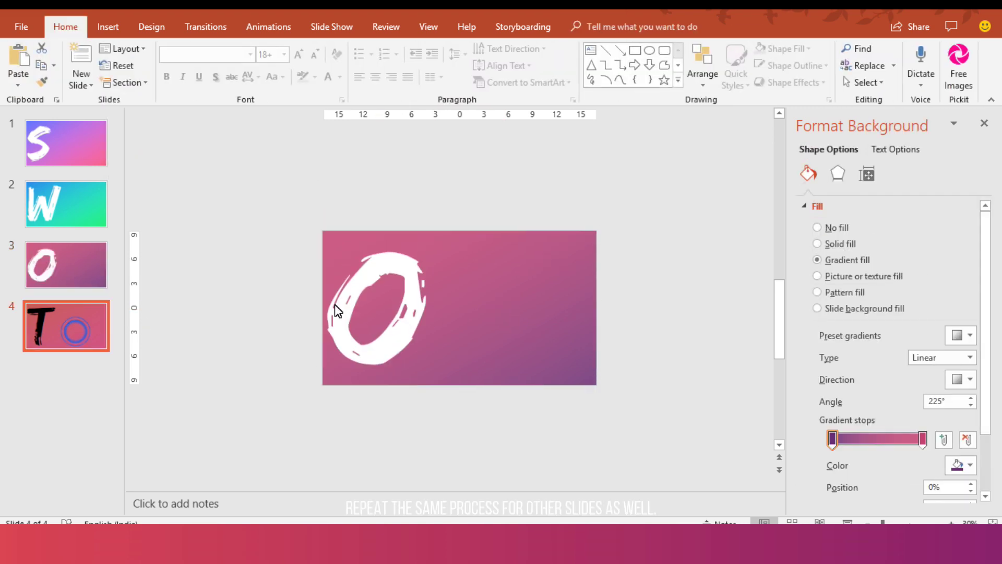
{"action": "left_click", "coordinate": [437, 310]}
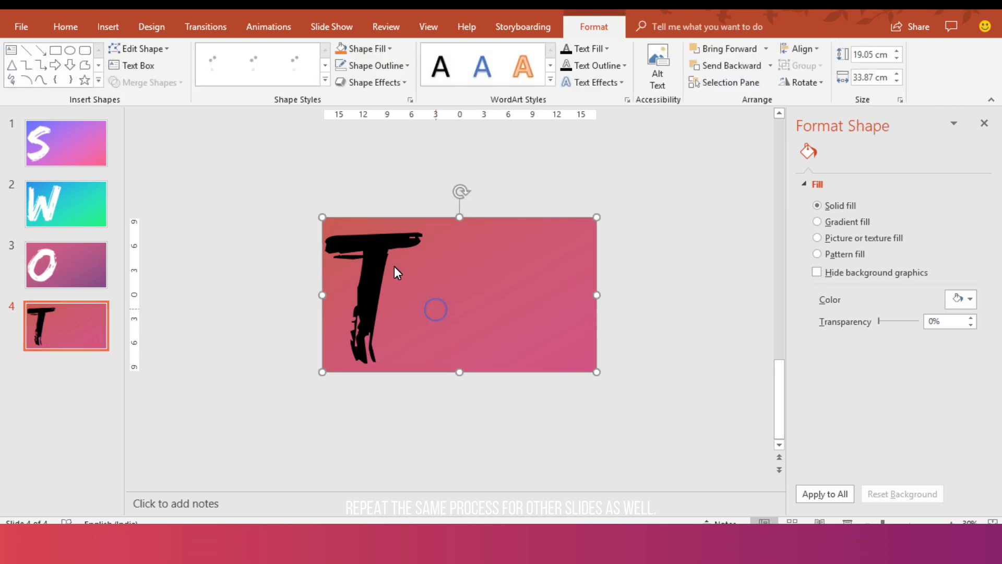
{"action": "left_click", "coordinate": [376, 252], "text": "shift"}
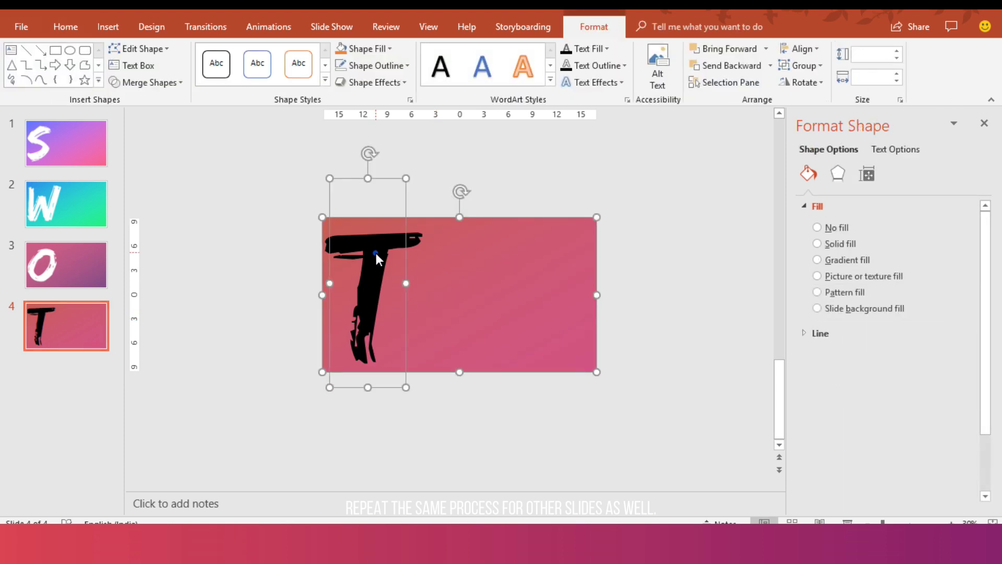
{"action": "left_click", "coordinate": [146, 83]}
{"action": "left_click", "coordinate": [140, 171]}
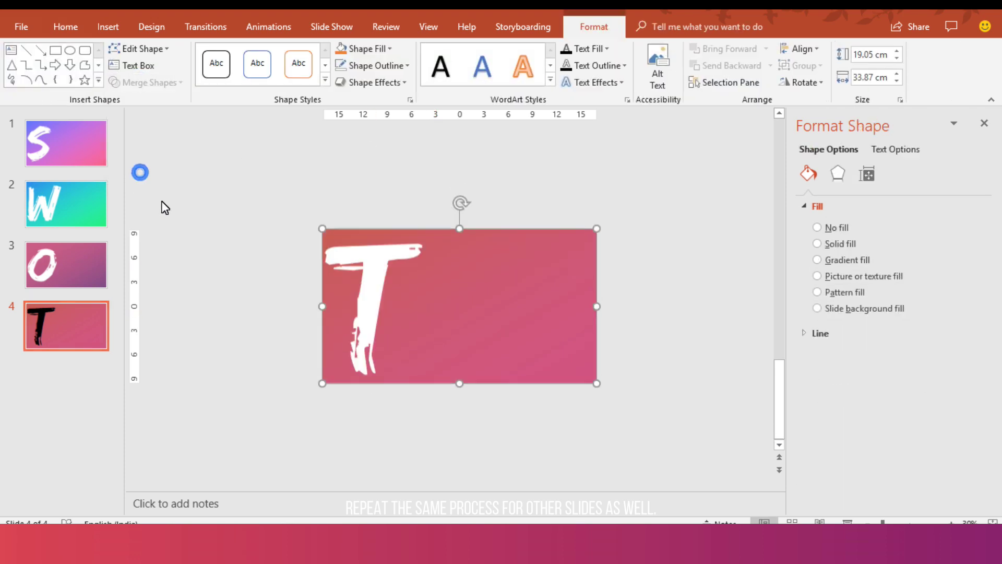
{"action": "left_click", "coordinate": [219, 266]}
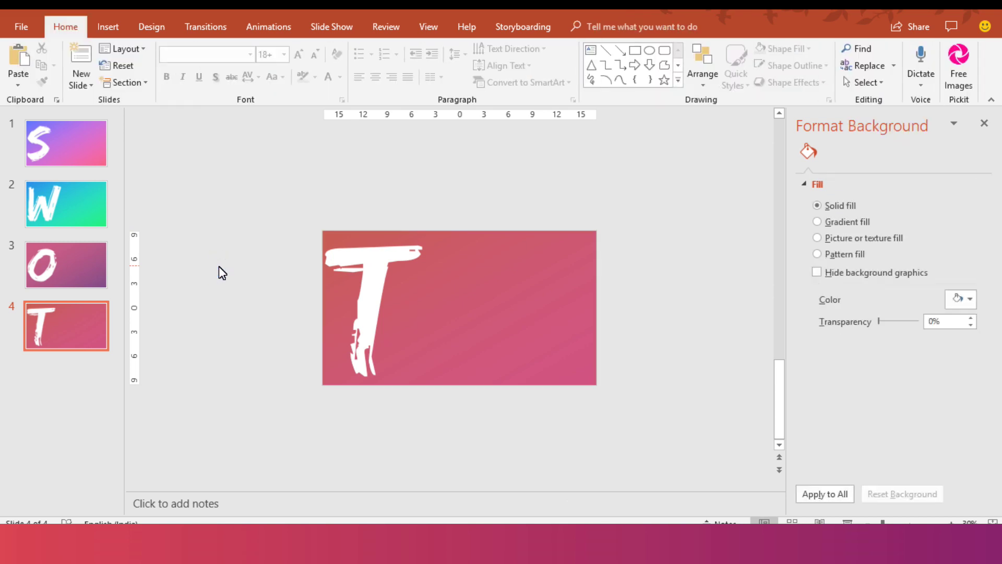
{"action": "key", "text": "Home"}
{"action": "left_click", "coordinate": [107, 27]}
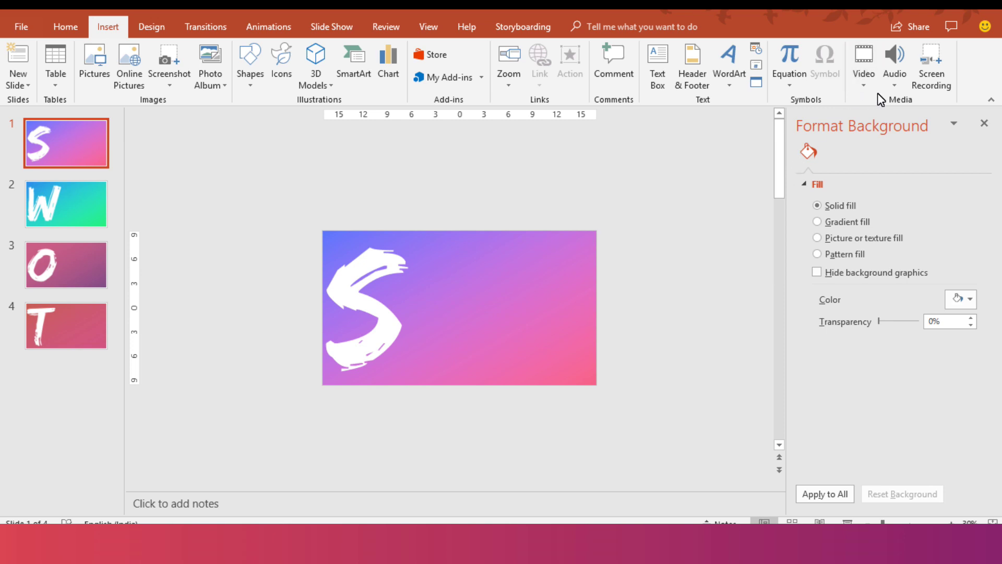
Step: Insert 343660890.mp4 from Video Projects > Video 426 onto slide 1
{"action": "left_click", "coordinate": [874, 88]}
{"action": "left_click", "coordinate": [884, 124]}
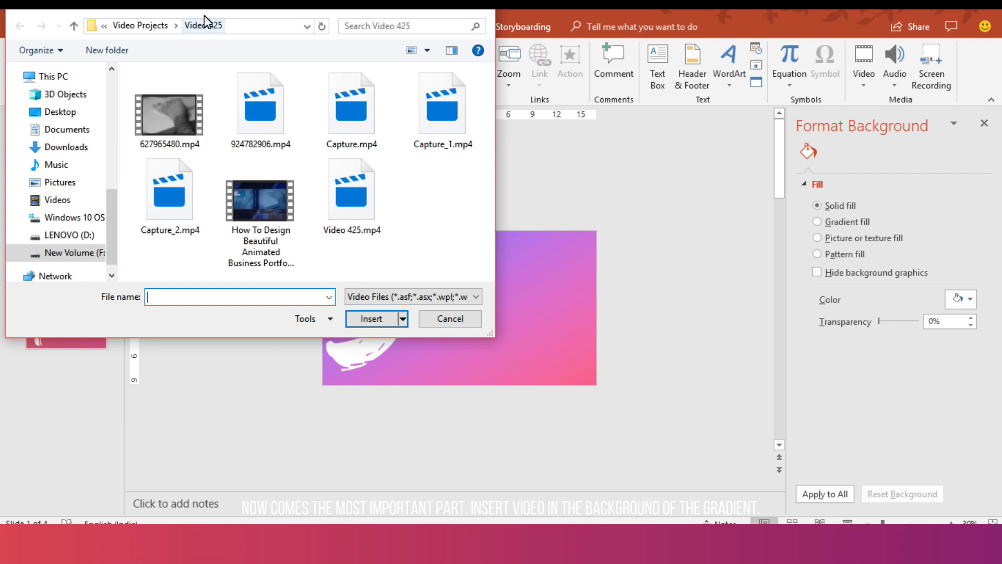
{"action": "left_click", "coordinate": [148, 27]}
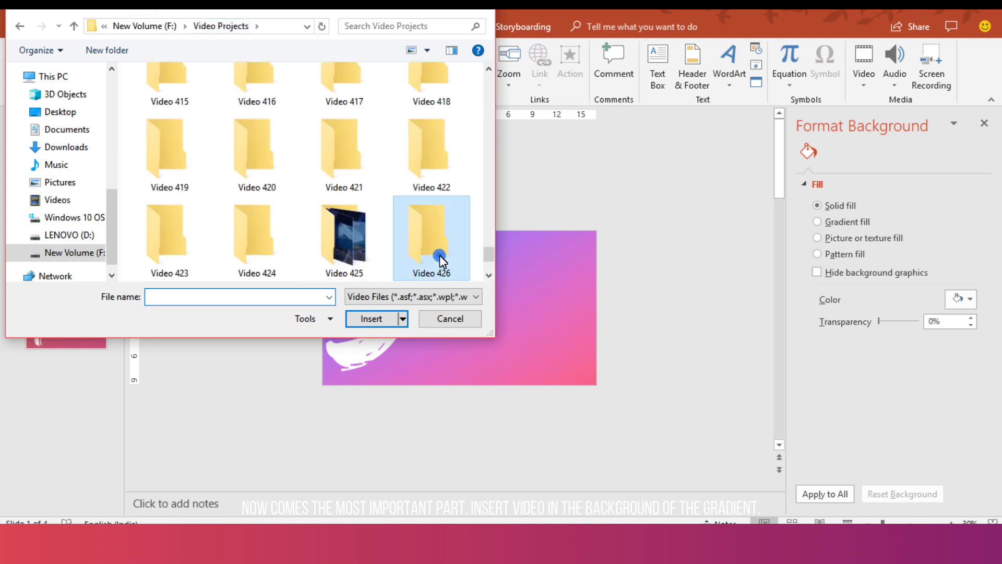
{"action": "double_click", "coordinate": [440, 255]}
{"action": "left_click", "coordinate": [175, 127]}
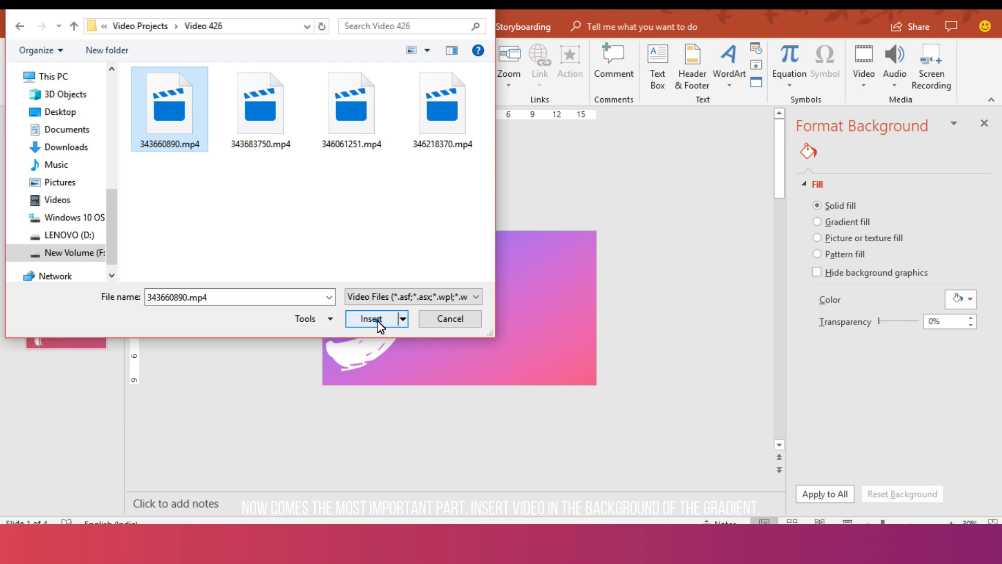
{"action": "left_click", "coordinate": [376, 319]}
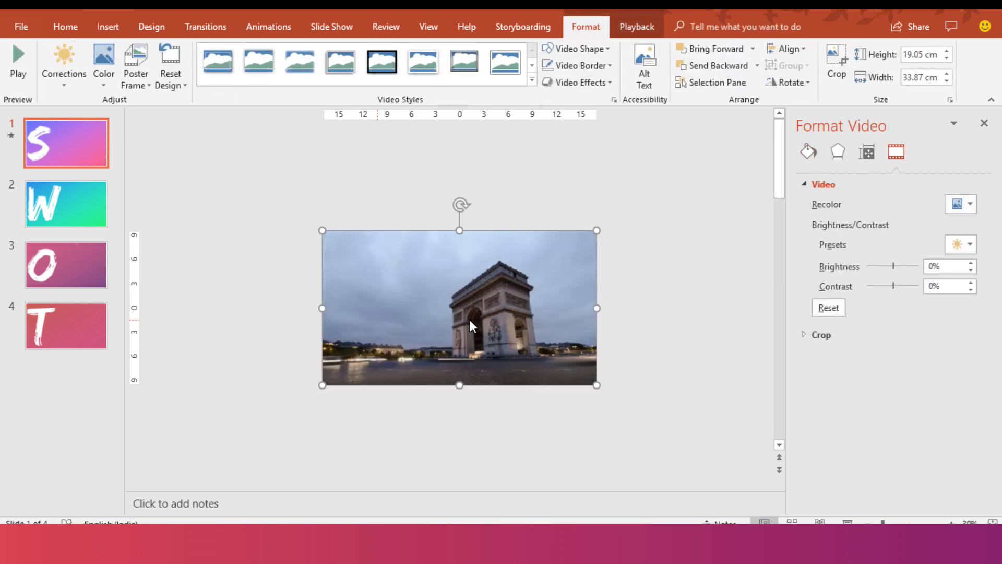
{"action": "right_click", "coordinate": [465, 308]}
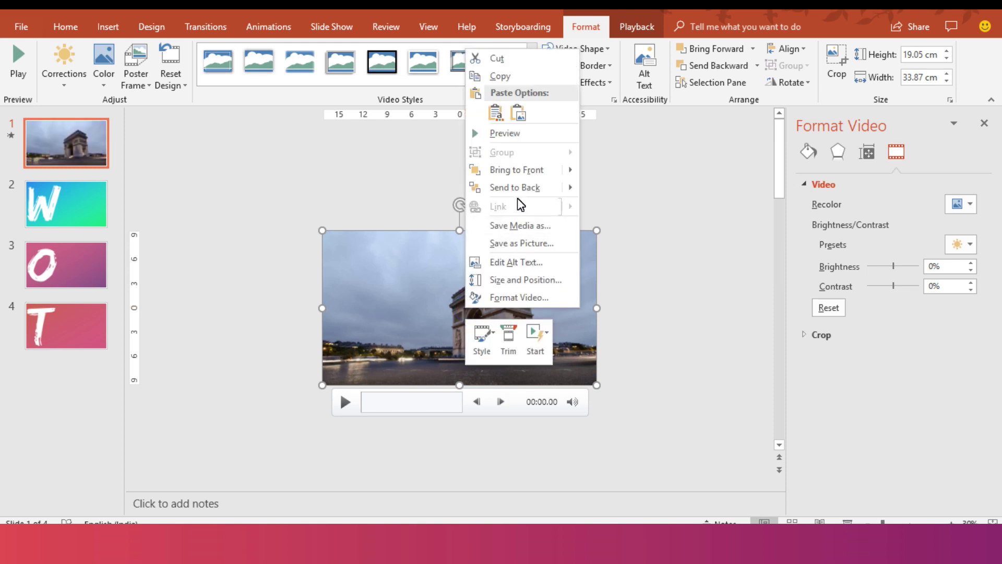
Step: Send slide 1's video to the back so it plays through the S cut-out
{"action": "left_click", "coordinate": [518, 186]}
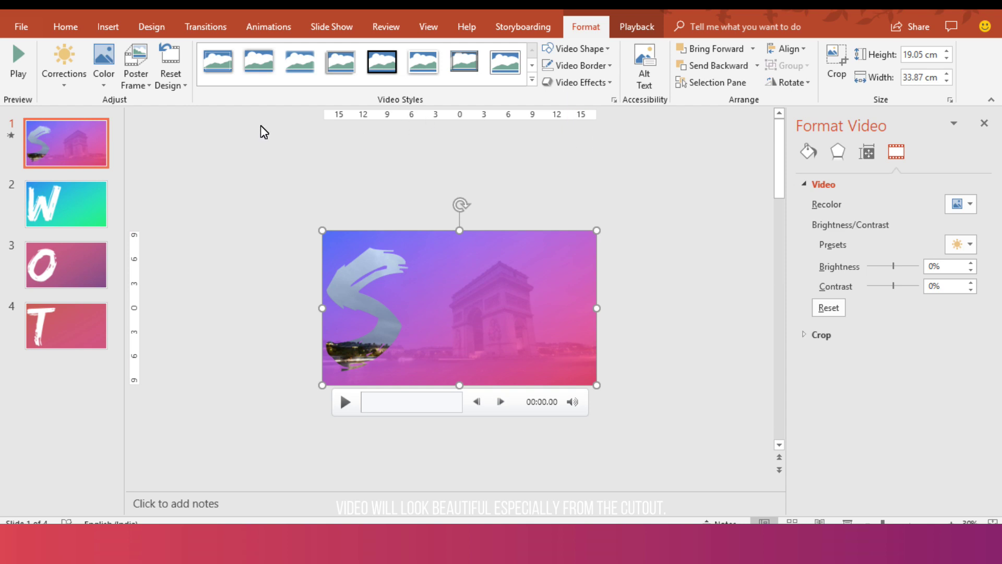
{"action": "left_click", "coordinate": [810, 81]}
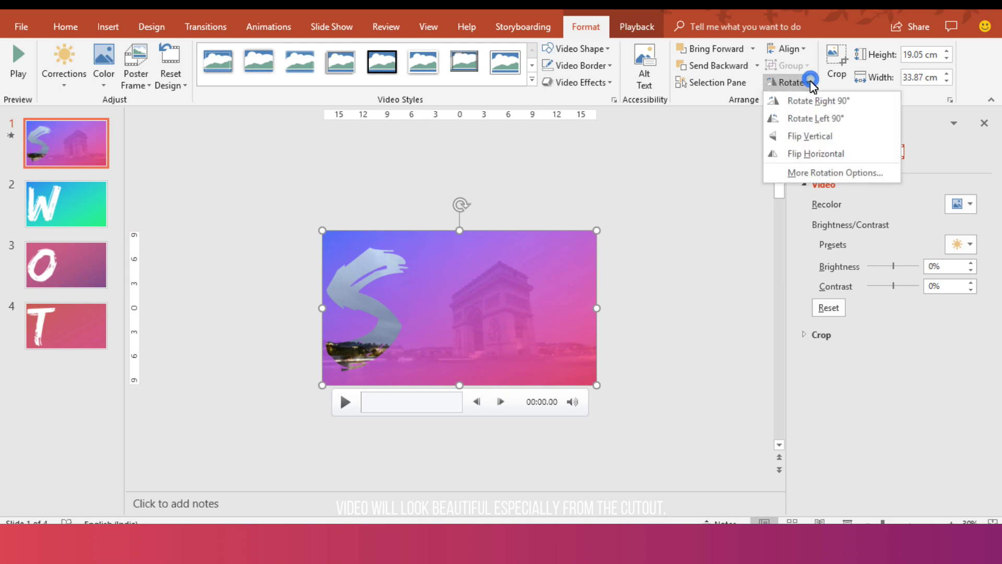
{"action": "left_click", "coordinate": [825, 152]}
{"action": "left_click_drag", "start_coordinate": [321, 309], "coordinate": [285, 311]}
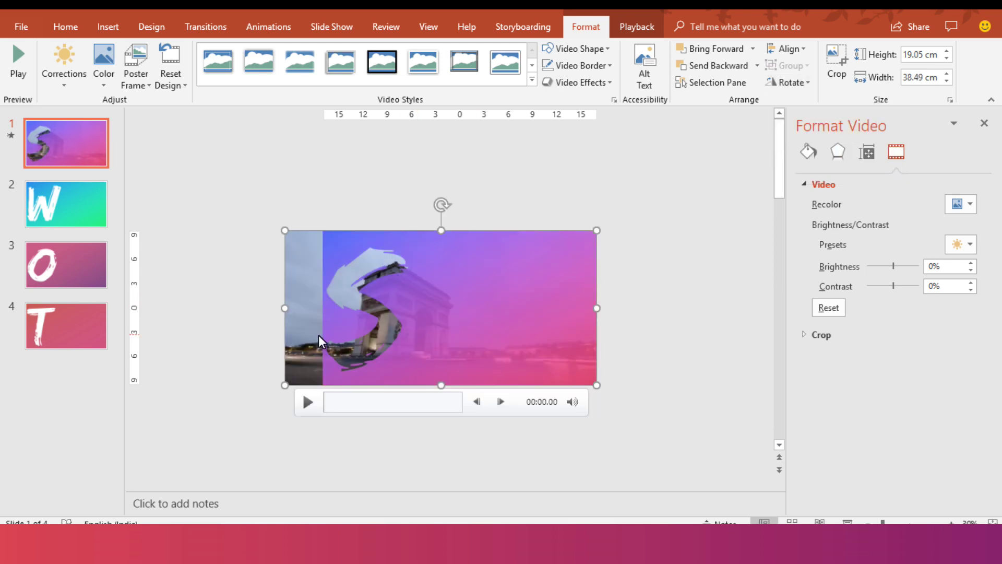
{"action": "left_click_drag", "start_coordinate": [285, 309], "coordinate": [324, 310]}
{"action": "left_click", "coordinate": [264, 330]}
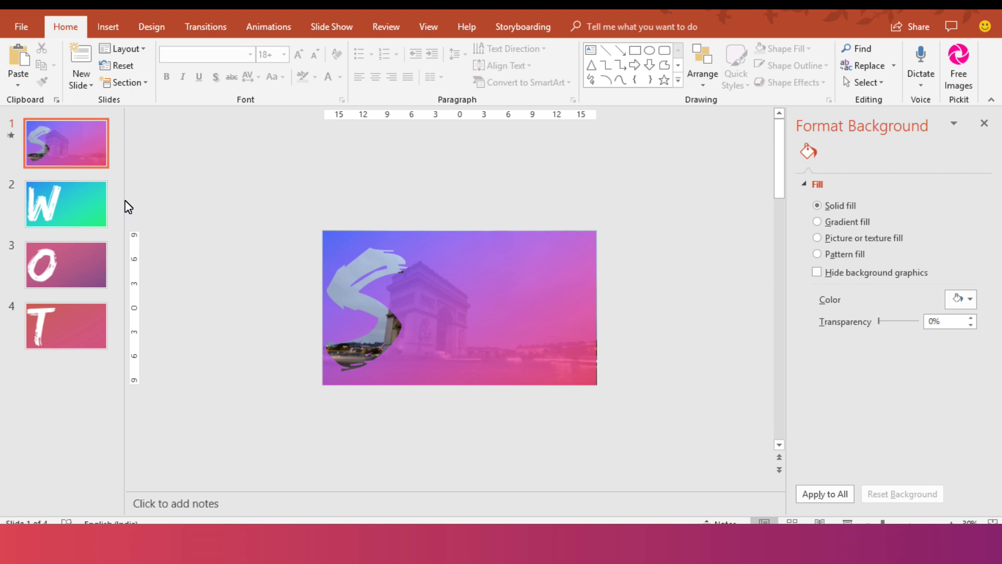
{"action": "key", "text": "ctrl+v"}
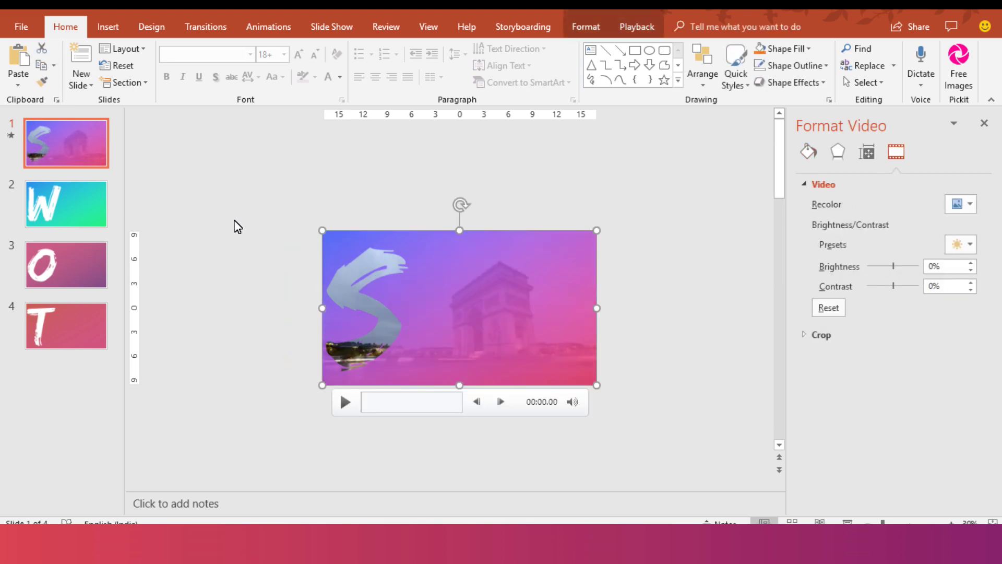
{"action": "left_click", "coordinate": [49, 198]}
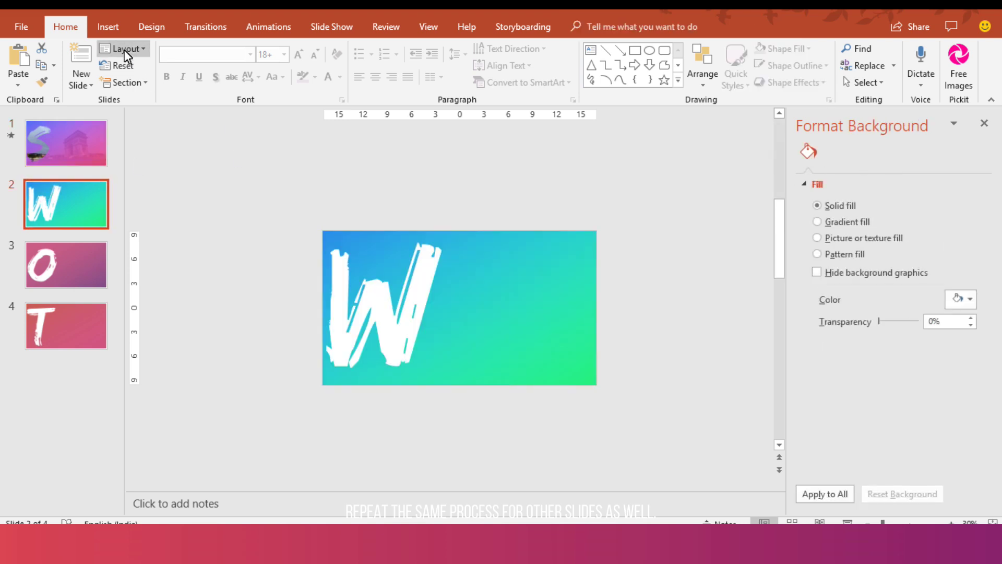
Step: Insert 343683750.mp4 onto slide 2 and send it behind the W cut-out
{"action": "left_click", "coordinate": [110, 29]}
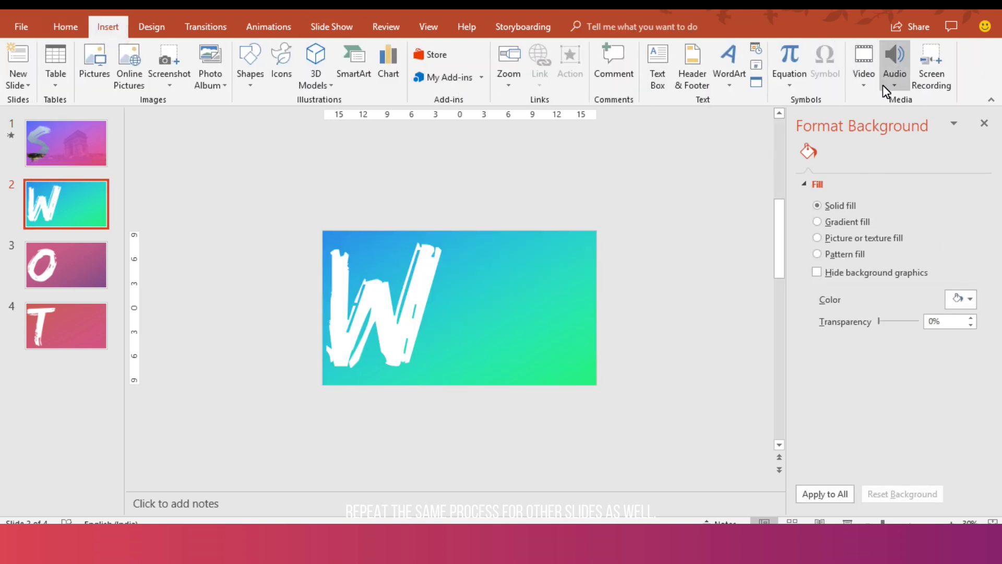
{"action": "left_click", "coordinate": [868, 84]}
{"action": "left_click", "coordinate": [877, 121]}
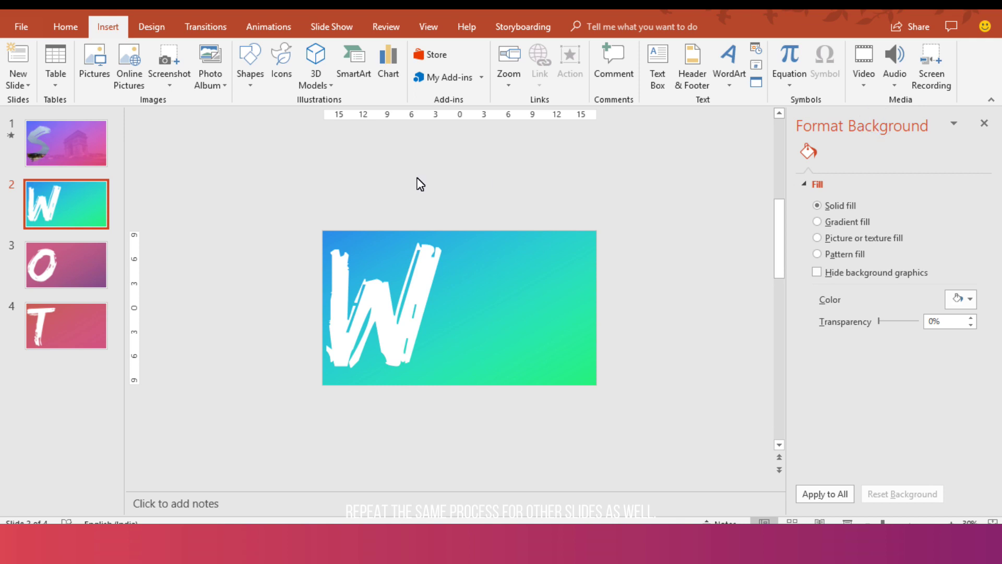
{"action": "left_click", "coordinate": [274, 127]}
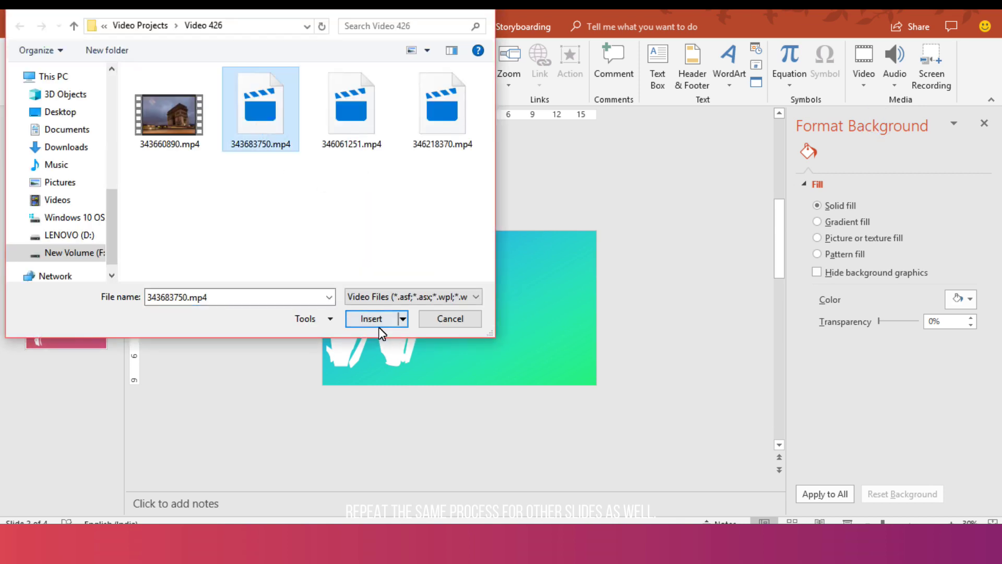
{"action": "left_click", "coordinate": [374, 321]}
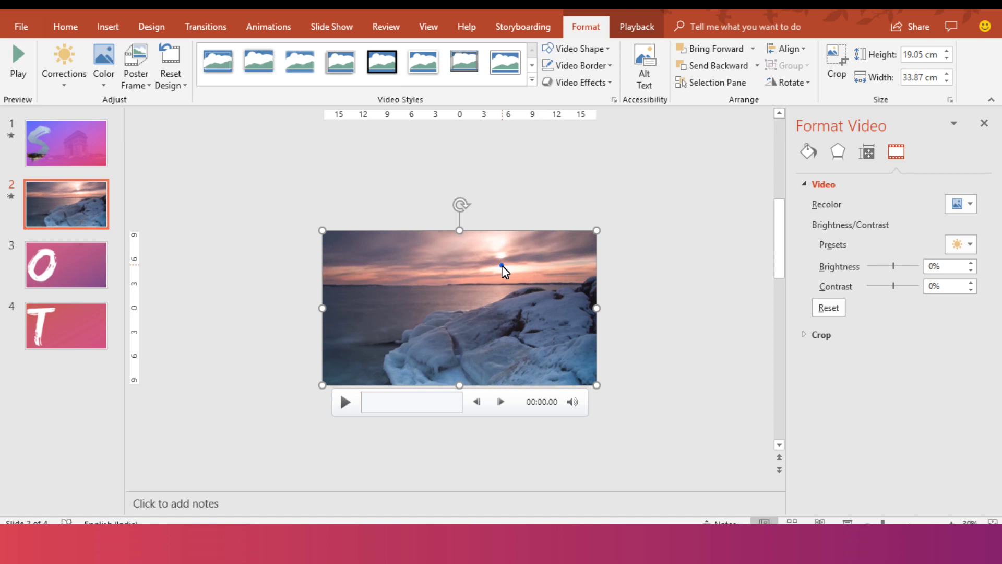
{"action": "right_click", "coordinate": [502, 266]}
{"action": "left_click", "coordinate": [558, 405]}
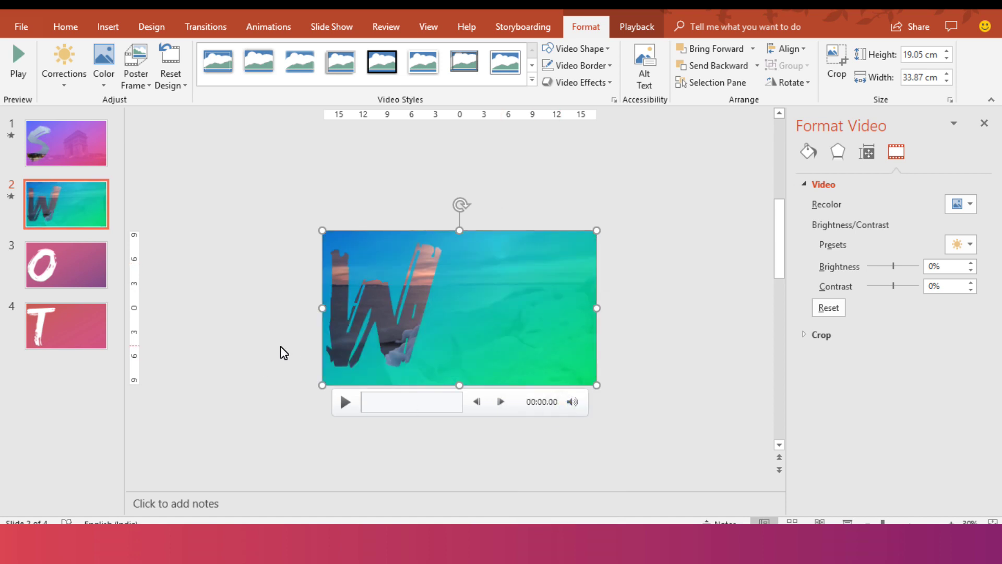
{"action": "left_click", "coordinate": [79, 270]}
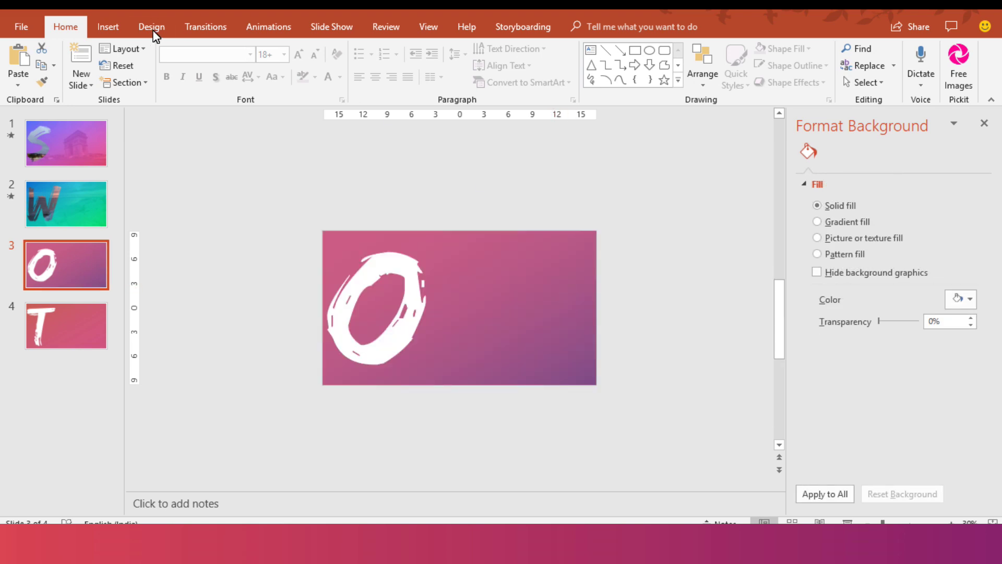
Step: Insert the starry night video on slide 3, send it to back and flip it horizontally
{"action": "left_click", "coordinate": [108, 27]}
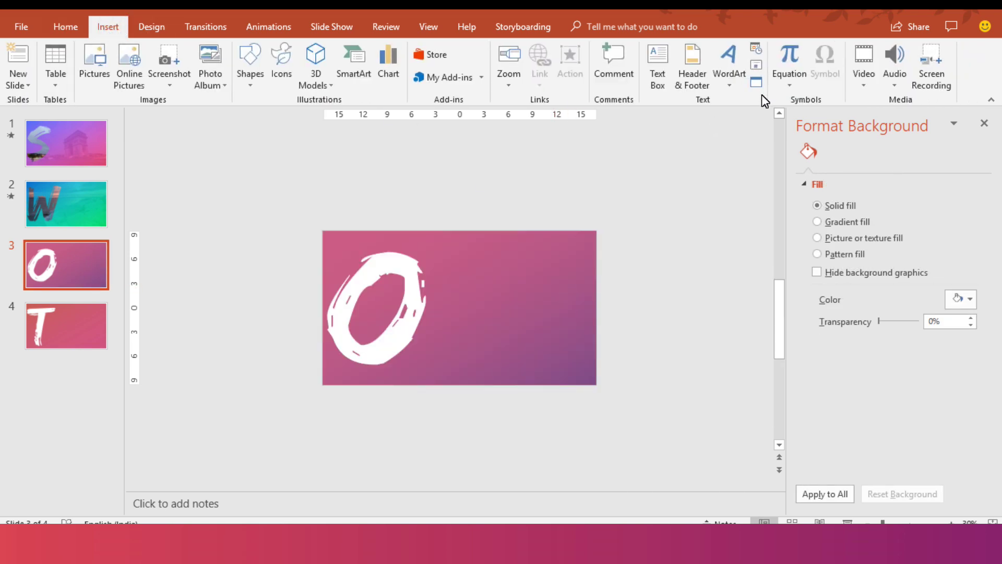
{"action": "left_click", "coordinate": [874, 83]}
{"action": "left_click", "coordinate": [874, 119]}
{"action": "left_click", "coordinate": [372, 129]}
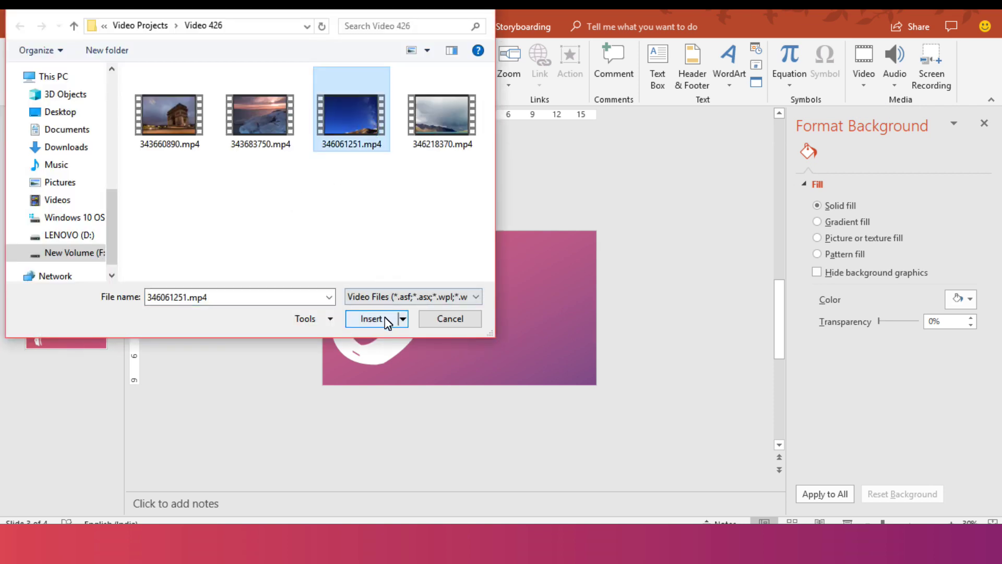
{"action": "left_click", "coordinate": [384, 319]}
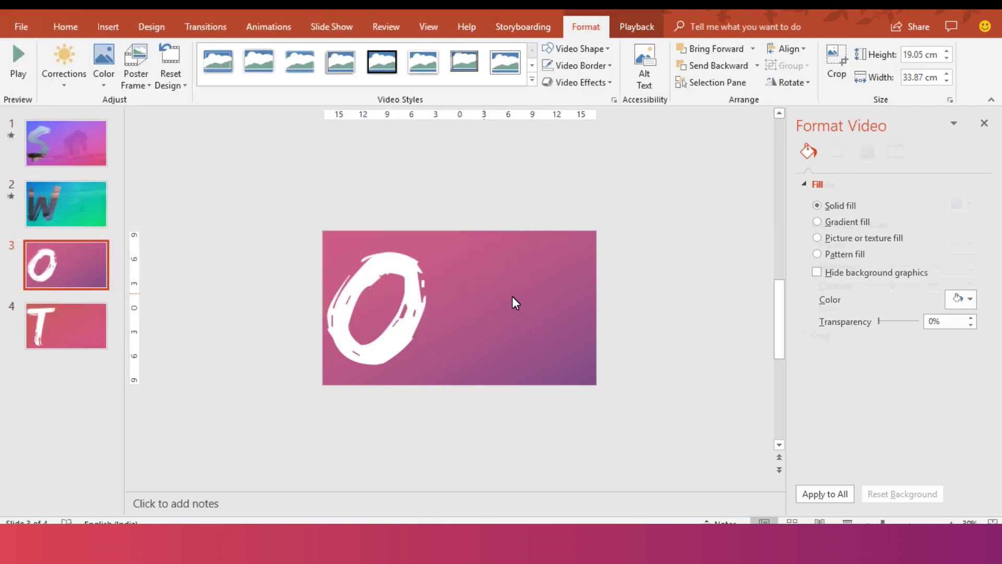
{"action": "left_click", "coordinate": [474, 271]}
{"action": "right_click", "coordinate": [474, 272]}
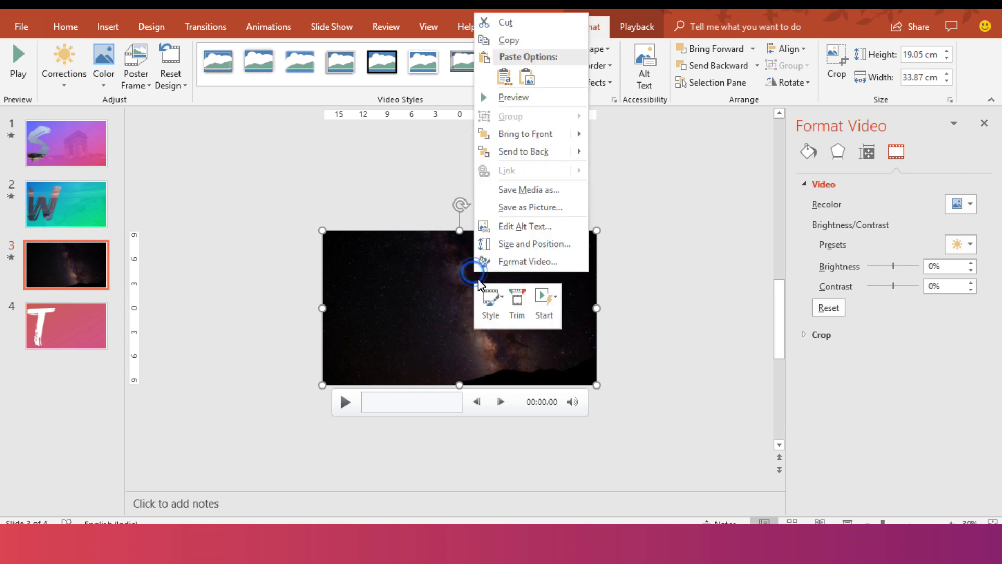
{"action": "left_click", "coordinate": [528, 152]}
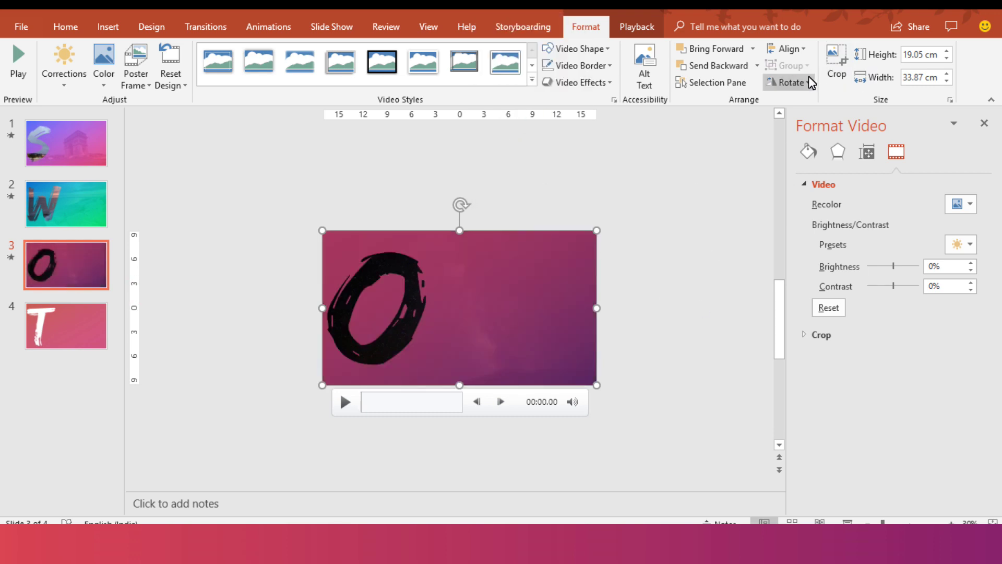
{"action": "left_click", "coordinate": [788, 82]}
{"action": "left_click", "coordinate": [812, 153]}
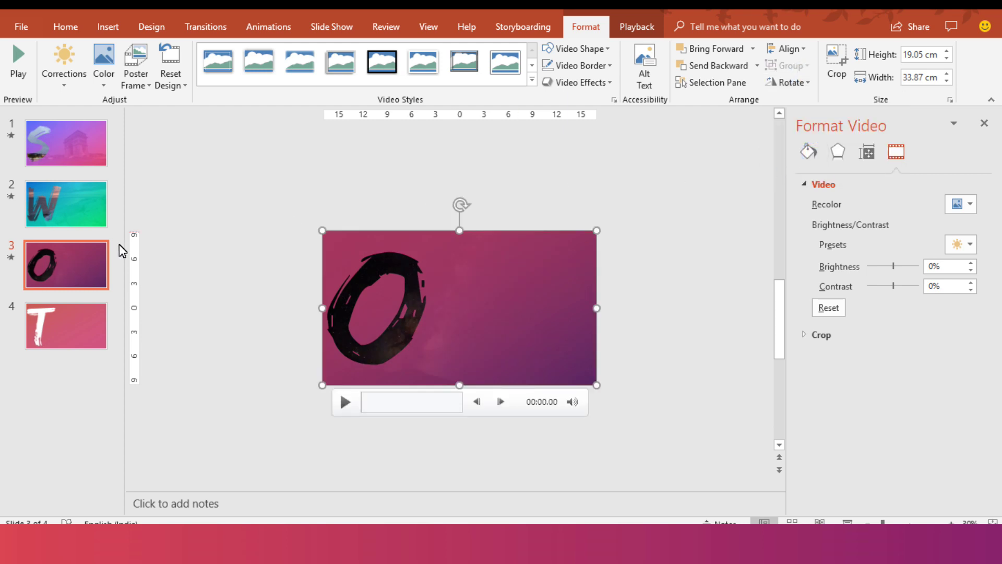
Step: Insert 346218370.mp4 on slide 4 behind the T cut-out and preview it playing
{"action": "left_click", "coordinate": [80, 313]}
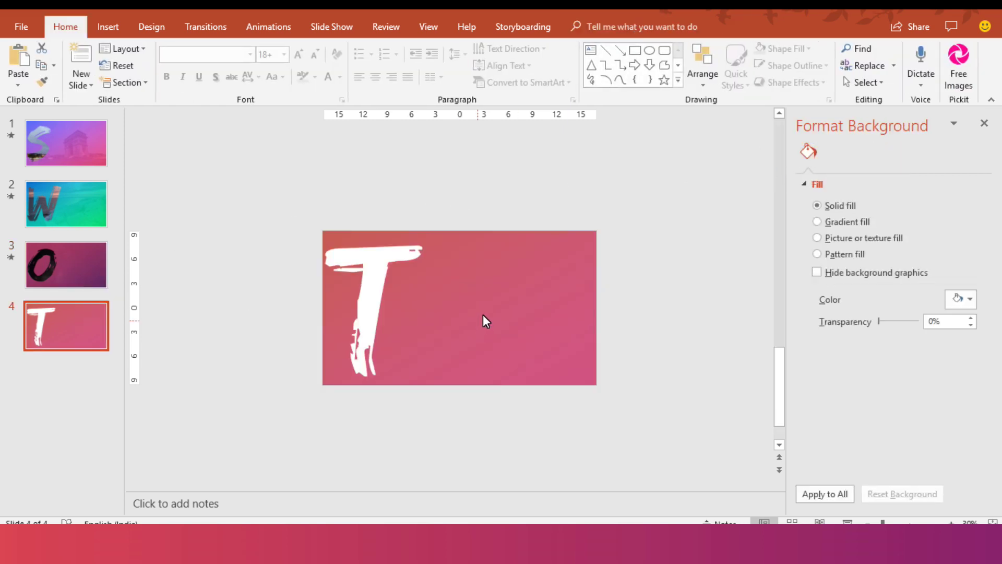
{"action": "left_click", "coordinate": [108, 27]}
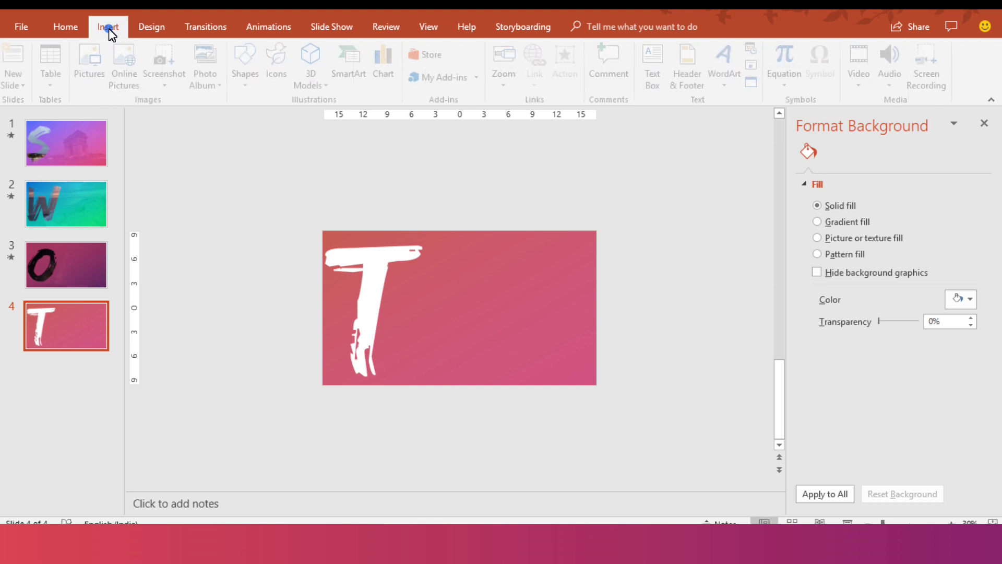
{"action": "left_click", "coordinate": [864, 82]}
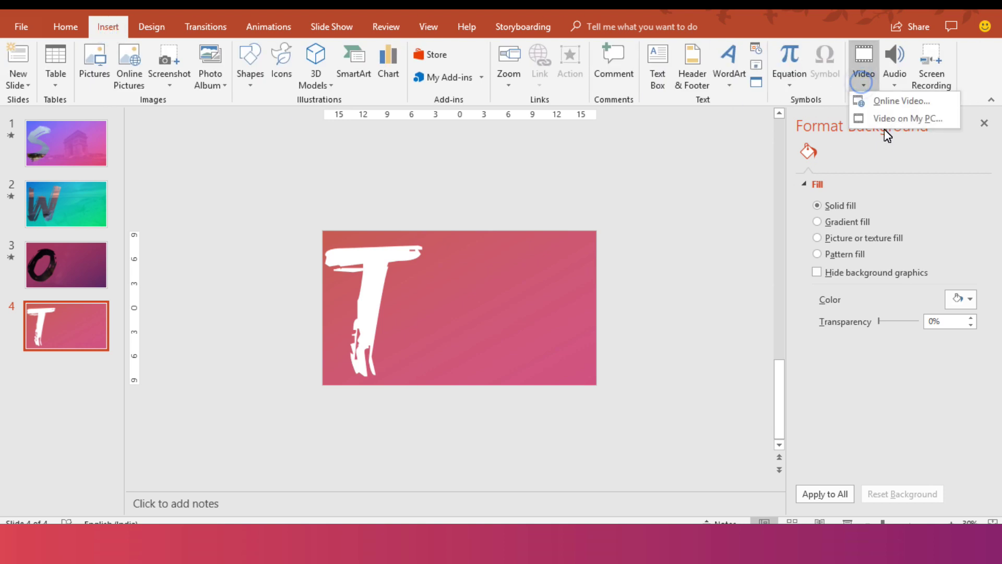
{"action": "left_click", "coordinate": [887, 114]}
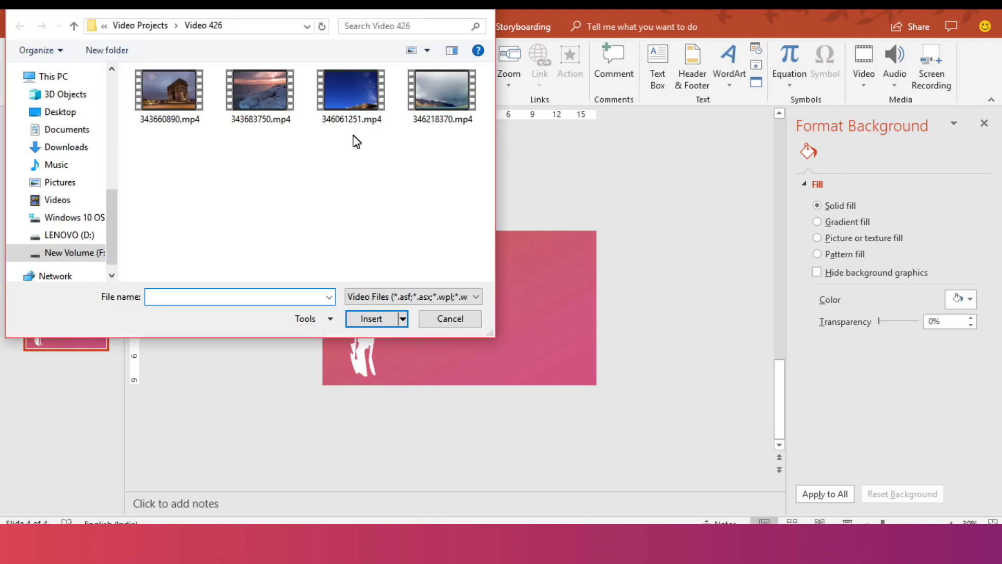
{"action": "left_click", "coordinate": [422, 96]}
{"action": "left_click", "coordinate": [371, 319]}
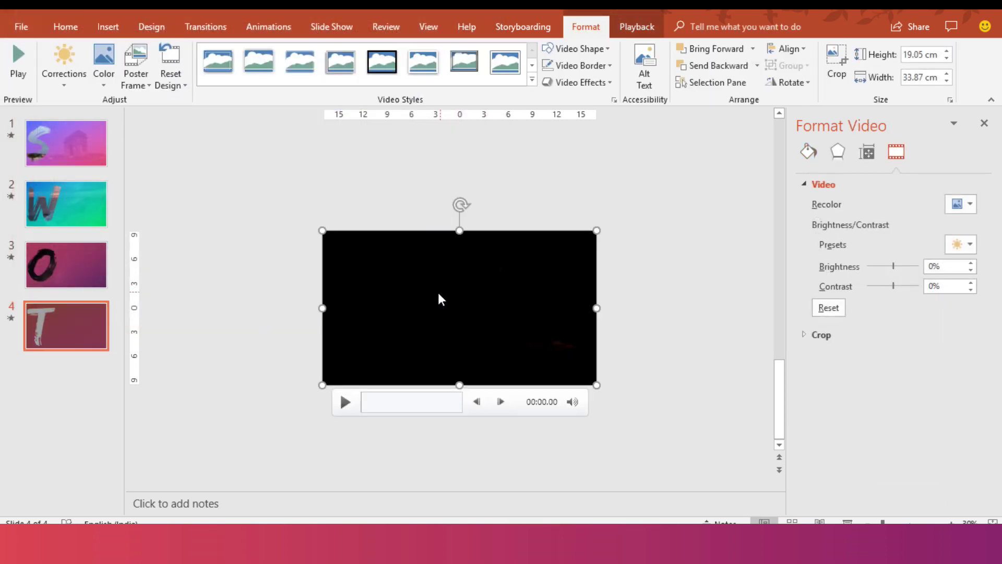
{"action": "right_click", "coordinate": [438, 292]}
{"action": "left_click", "coordinate": [488, 172]}
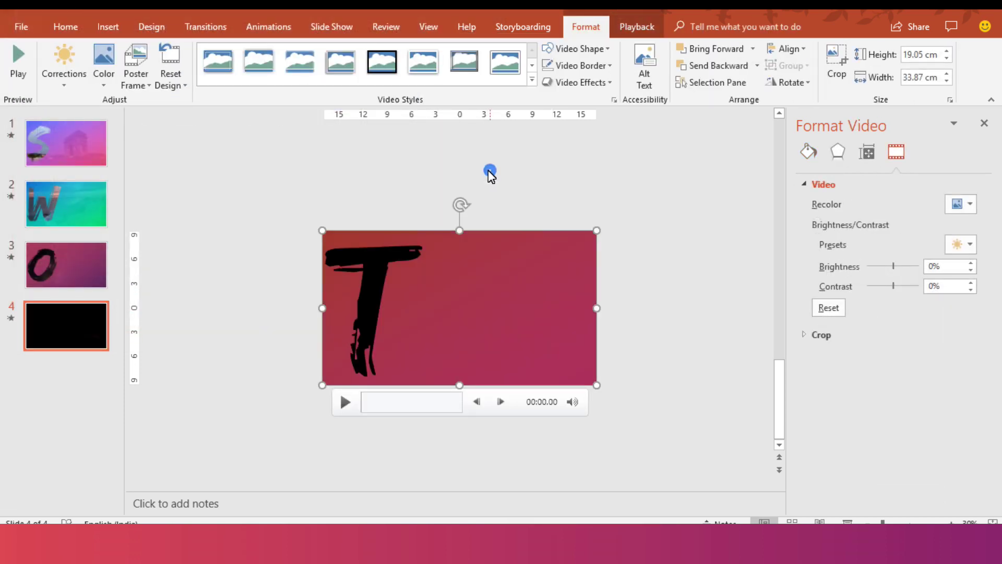
{"action": "left_click", "coordinate": [345, 402]}
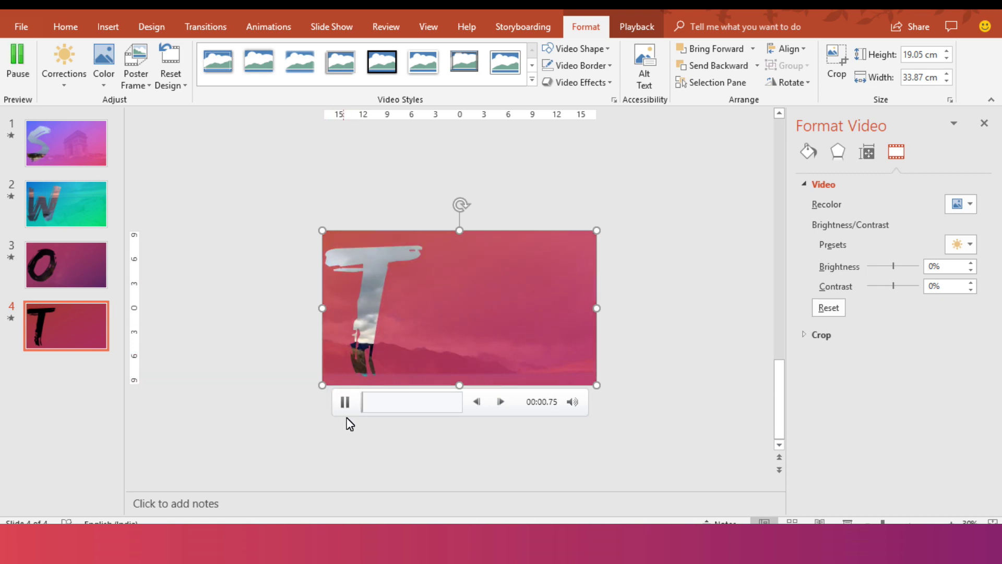
{"action": "left_click", "coordinate": [345, 402]}
{"action": "left_click", "coordinate": [191, 274]}
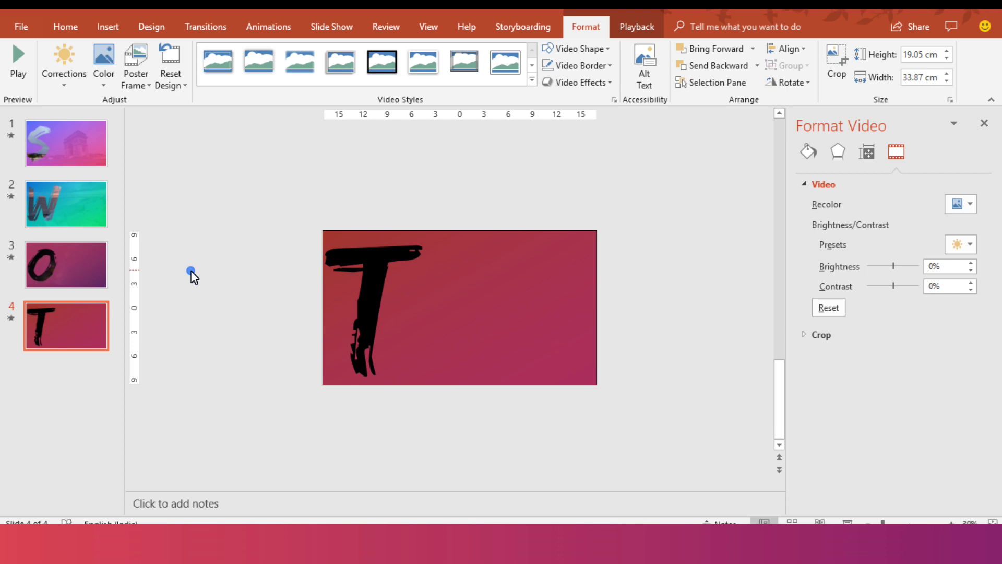
{"action": "left_click", "coordinate": [52, 143]}
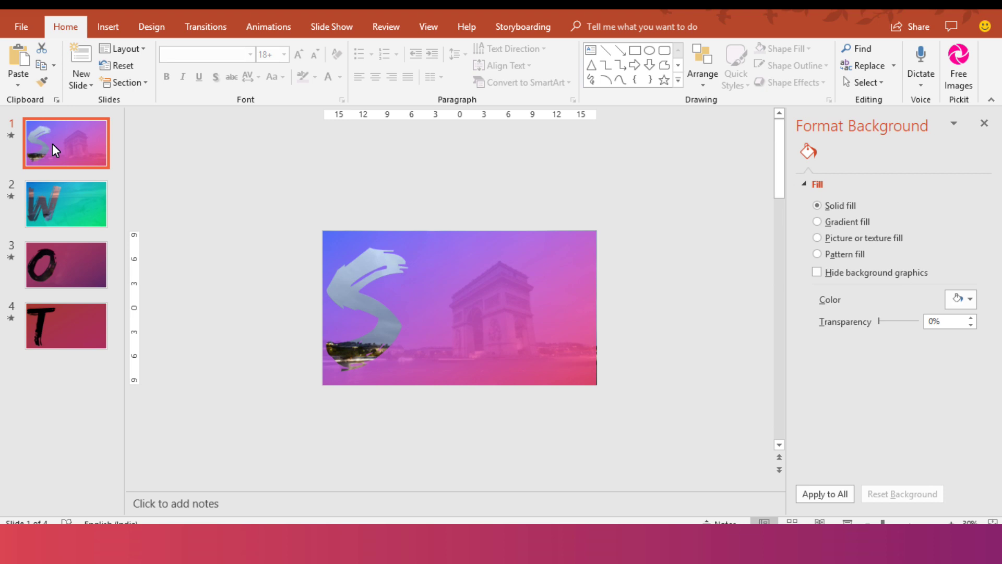
Step: Draw a text box at the upper right of slide 1 and start typing the STRENGTH title
{"action": "left_click", "coordinate": [160, 180]}
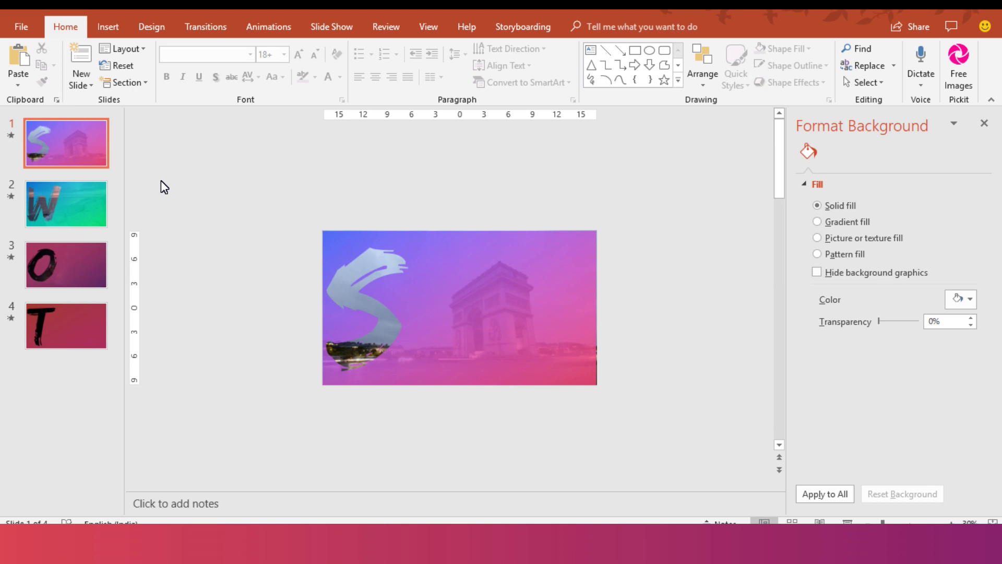
{"action": "left_click", "coordinate": [107, 36]}
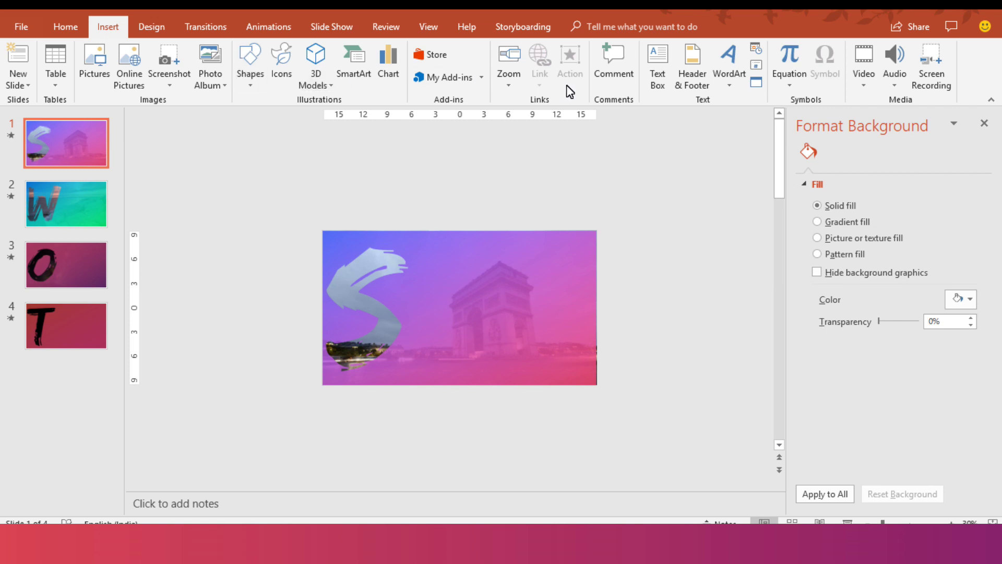
{"action": "left_click", "coordinate": [658, 68]}
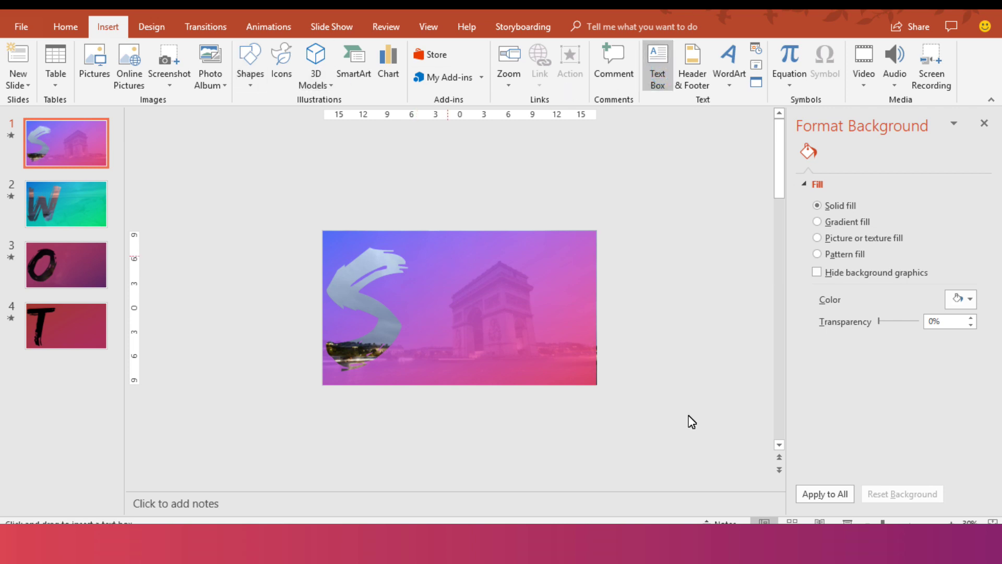
{"action": "left_click", "coordinate": [952, 521]}
{"action": "left_click", "coordinate": [952, 521]}
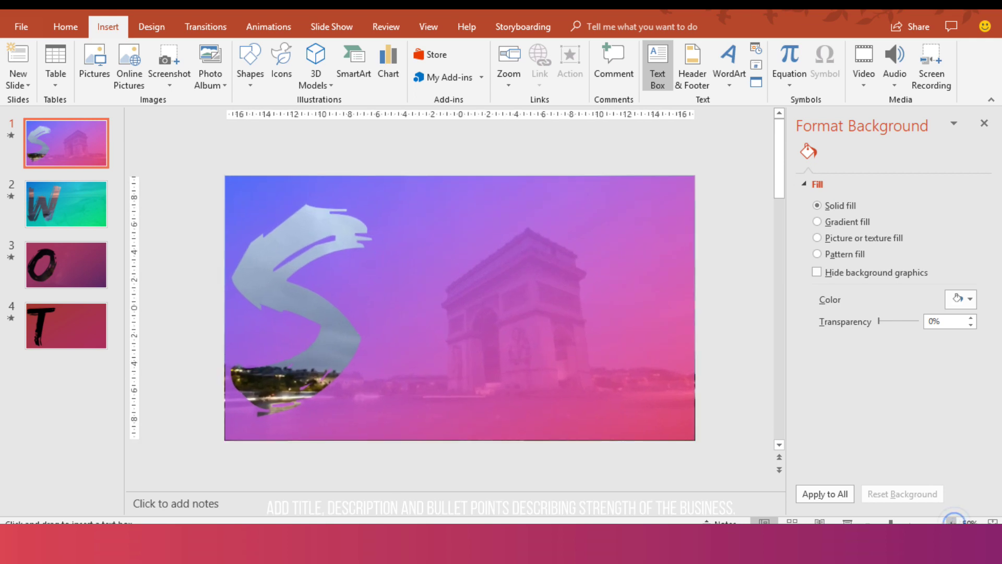
{"action": "left_click_drag", "start_coordinate": [445, 228], "coordinate": [672, 259]}
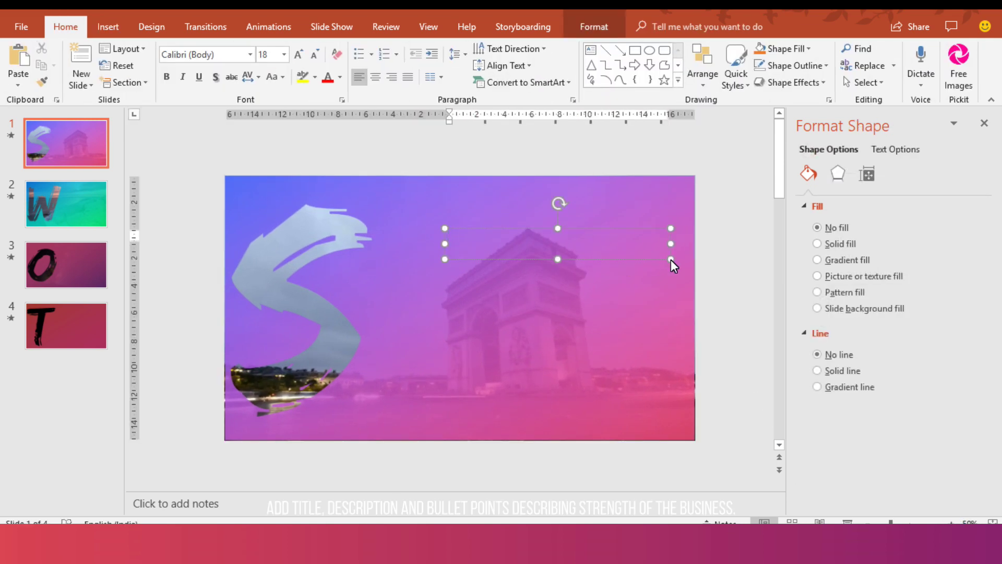
{"action": "type", "text": "strength"}
Step: Style the title as white Bebas Neue Bold at 60 pt and move it beside the S
{"action": "key", "text": "ctrl+a"}
{"action": "left_click", "coordinate": [217, 61]}
{"action": "type", "text": "Be"}
{"action": "key", "text": "Return"}
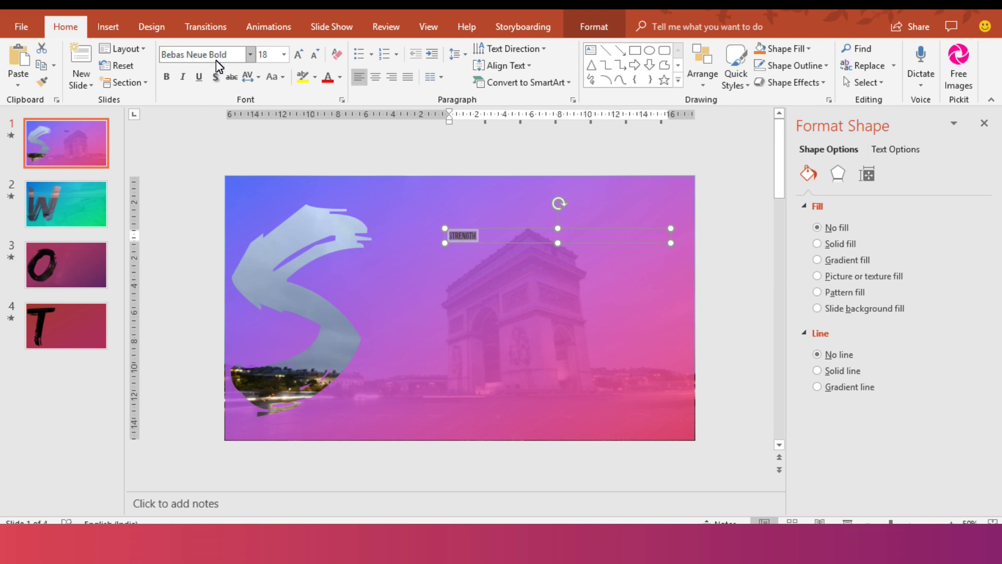
{"action": "left_click", "coordinate": [303, 54]}
{"action": "left_click", "coordinate": [303, 54]}
{"action": "left_click", "coordinate": [303, 54]}
{"action": "left_click", "coordinate": [305, 54]}
{"action": "left_click", "coordinate": [305, 54]}
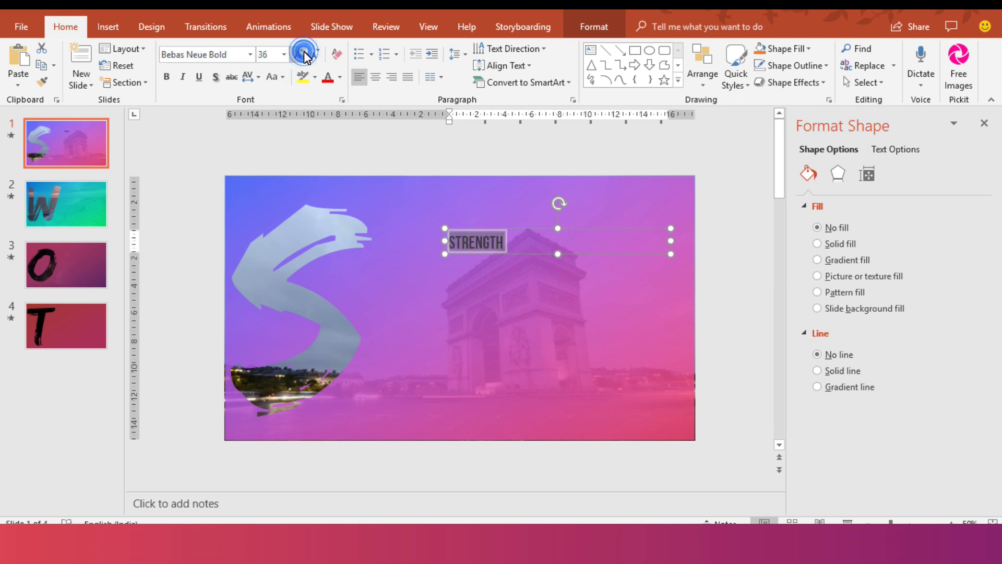
{"action": "left_click", "coordinate": [340, 78]}
{"action": "left_click", "coordinate": [328, 110]}
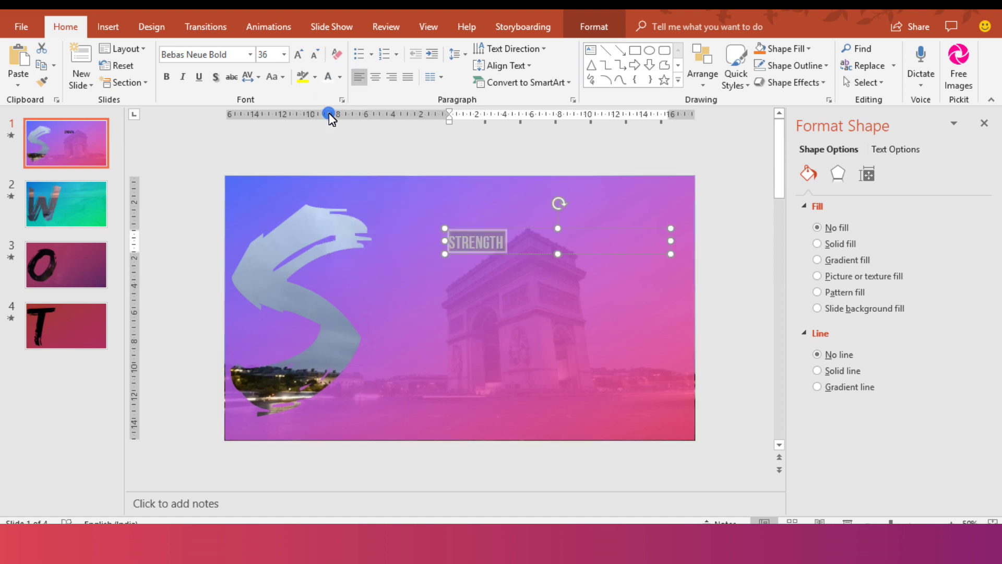
{"action": "left_click", "coordinate": [300, 55]}
{"action": "left_click", "coordinate": [300, 55]}
{"action": "left_click", "coordinate": [300, 55]}
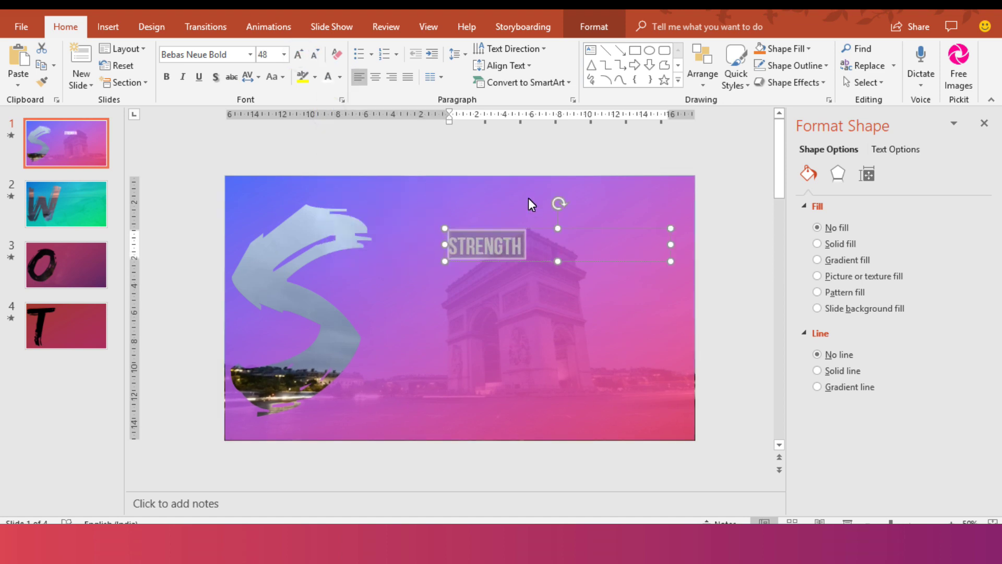
{"action": "left_click", "coordinate": [299, 54]}
{"action": "left_click", "coordinate": [299, 54]}
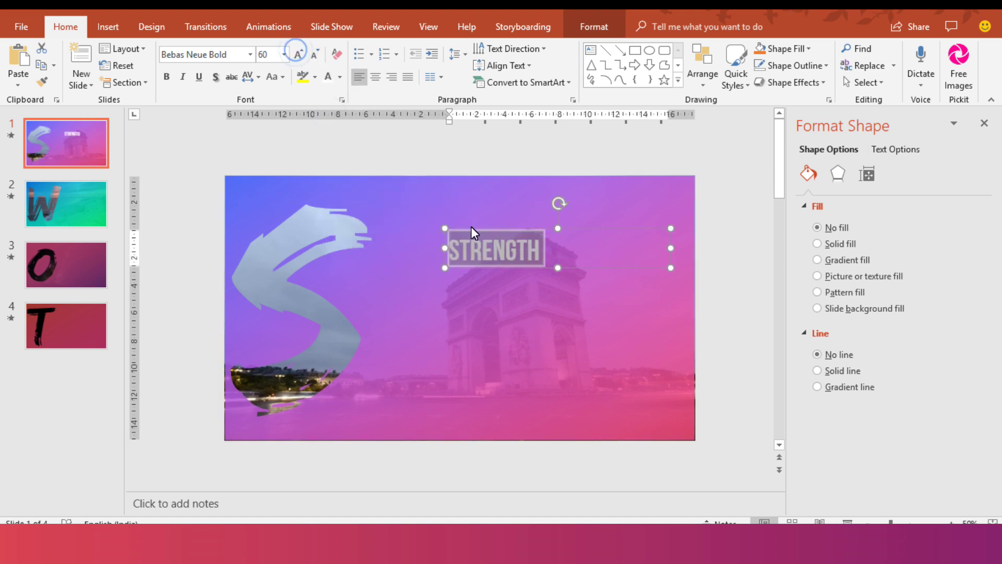
{"action": "left_click_drag", "start_coordinate": [472, 230], "coordinate": [453, 242]}
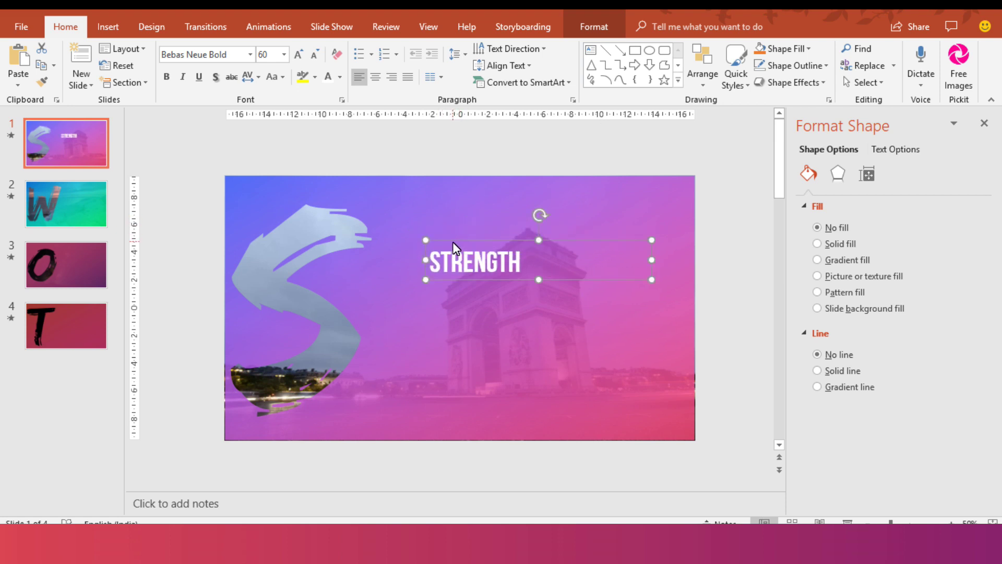
Step: Duplicate the STRENGTH box below the title and replace its word with =LOREM(2) placeholder text
{"action": "key", "text": "ctrl+d"}
{"action": "left_click_drag", "start_coordinate": [461, 256], "coordinate": [456, 285]}
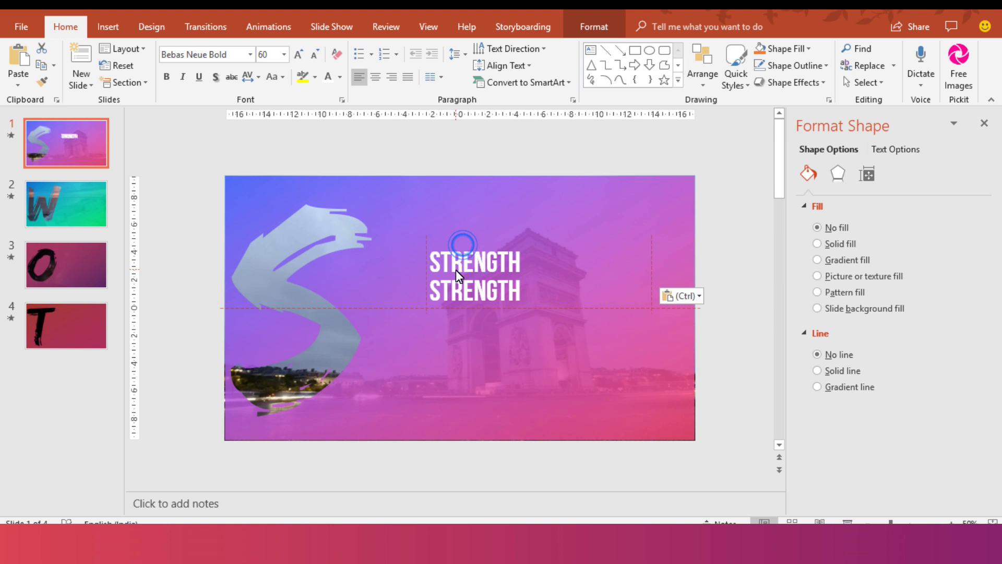
{"action": "double_click", "coordinate": [456, 296]}
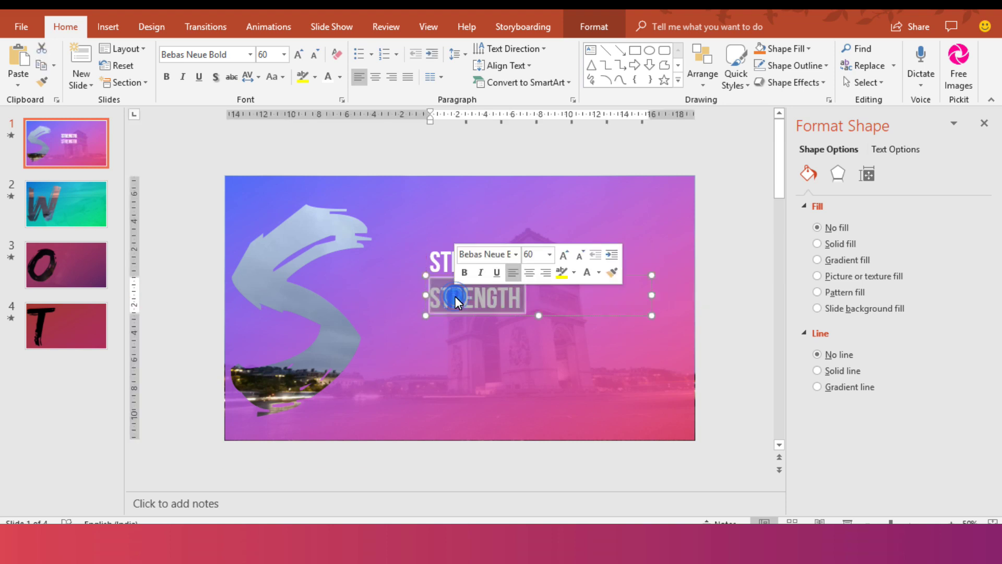
{"action": "type", "text": "=LOREM*"}
{"action": "key", "text": "BackSpace"}
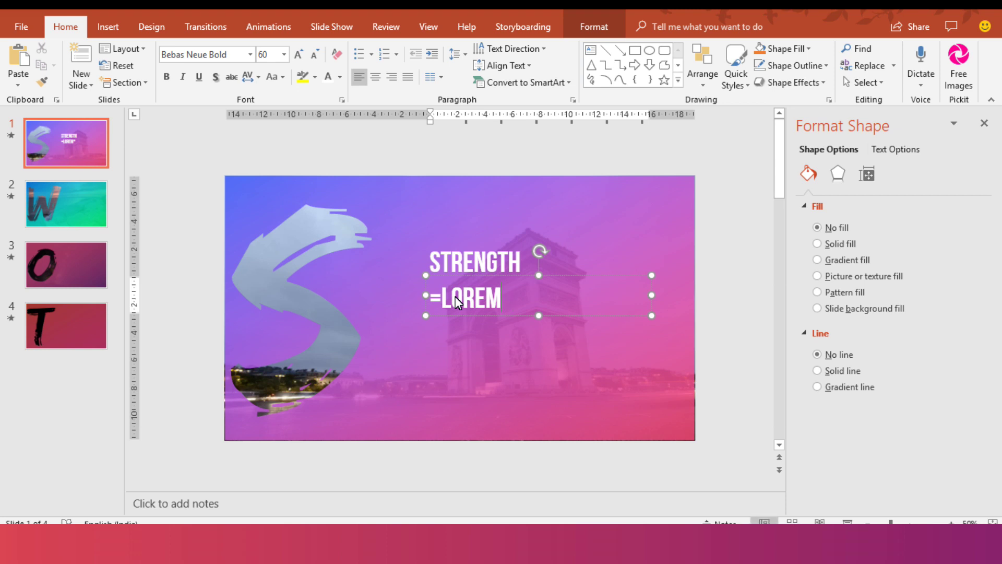
{"action": "type", "text": "(1"}
{"action": "key", "text": "BackSpace"}
{"action": "type", "text": "2)"}
{"action": "key", "text": "Return"}
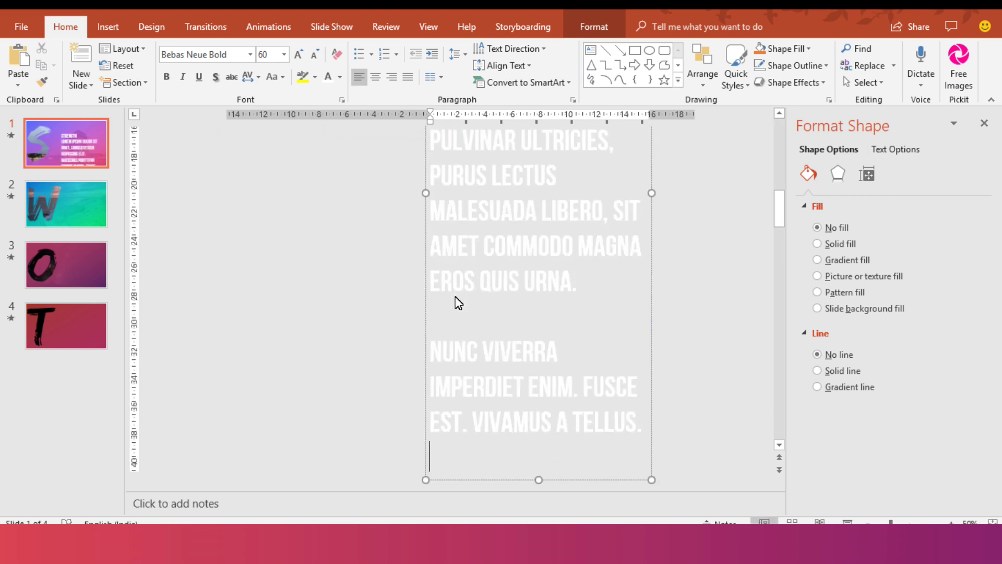
Step: Shrink the generated lorem ipsum body text to 20 pt
{"action": "key", "text": "ctrl+a"}
{"action": "left_click", "coordinate": [313, 53]}
{"action": "left_click", "coordinate": [312, 53]}
{"action": "left_click", "coordinate": [312, 53]}
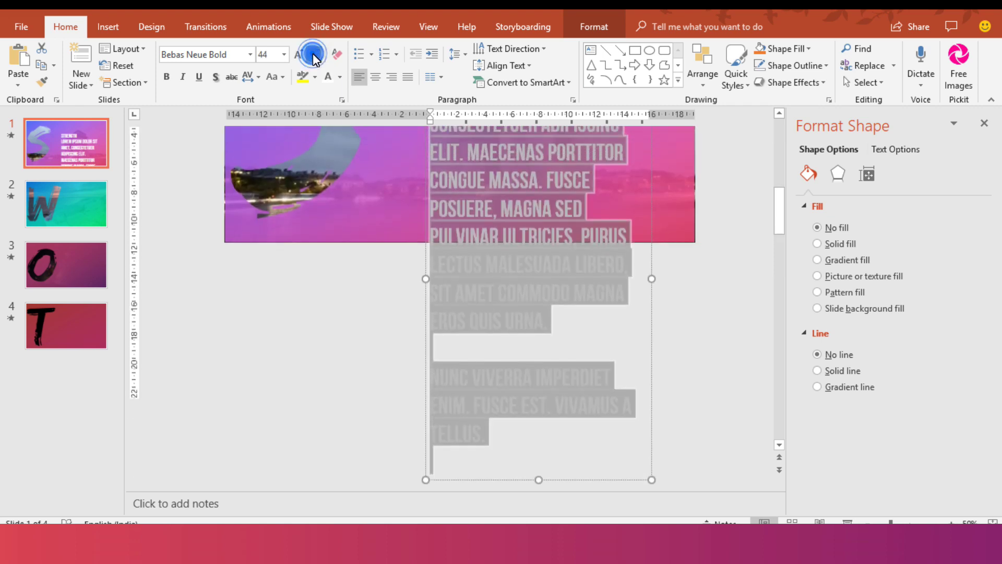
{"action": "left_click", "coordinate": [313, 54]}
{"action": "left_click", "coordinate": [313, 53]}
{"action": "left_click", "coordinate": [312, 54]}
{"action": "left_click", "coordinate": [312, 54]}
{"action": "left_click", "coordinate": [314, 54]}
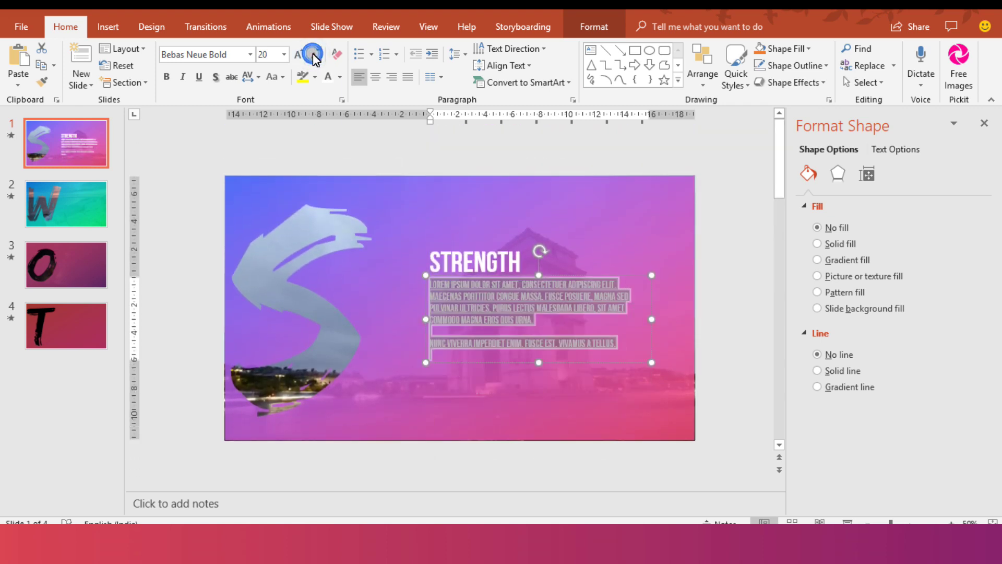
Step: Set the body text font to Roboto Light
{"action": "left_click", "coordinate": [230, 55]}
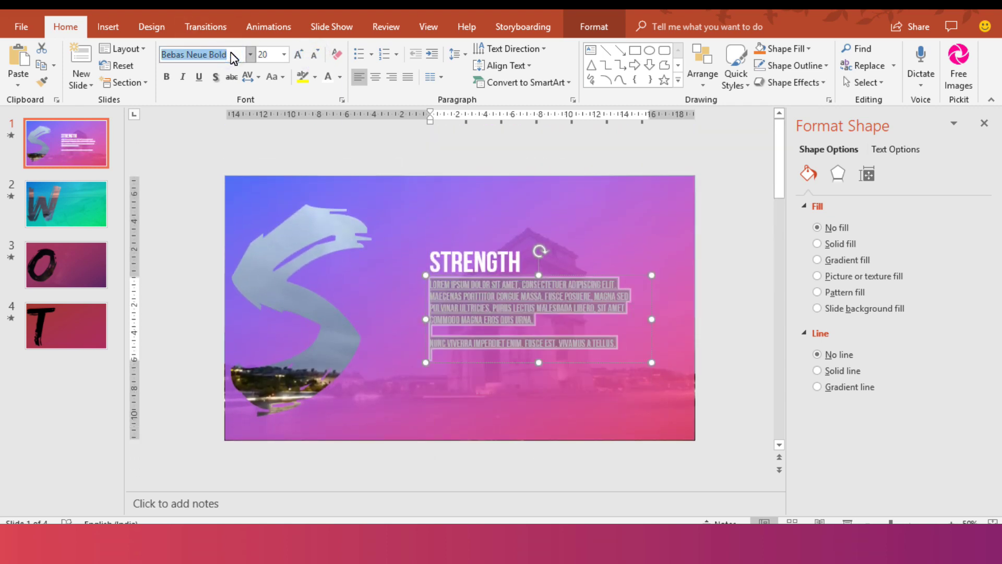
{"action": "type", "text": "R"}
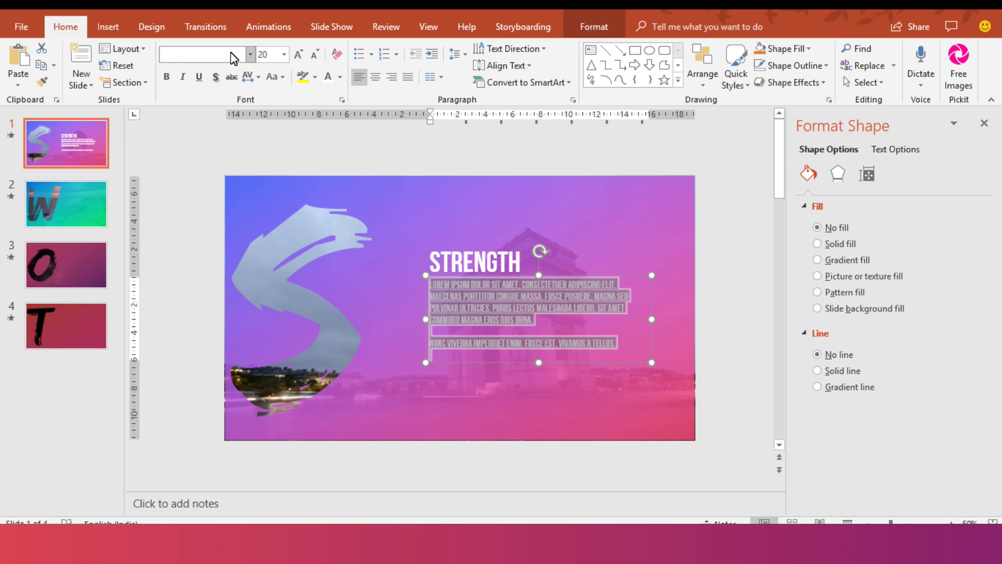
{"action": "type", "text": "Roboto"}
{"action": "key", "text": "BackSpace"}
{"action": "key", "text": "Return"}
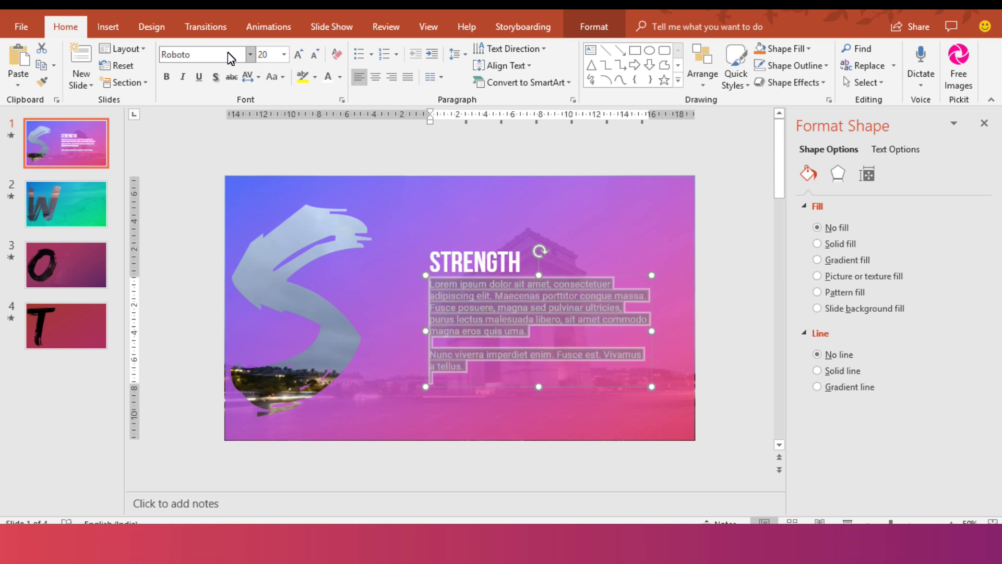
{"action": "left_click", "coordinate": [224, 59]}
{"action": "type", "text": "Light"}
{"action": "key", "text": "Return"}
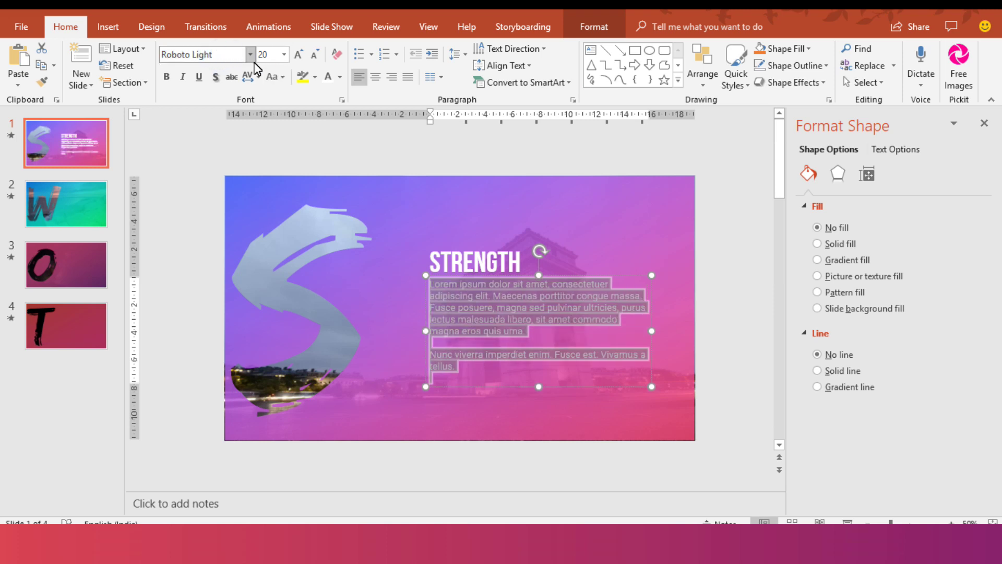
Step: Reduce the description to 11 pt and justify its paragraphs
{"action": "left_click", "coordinate": [313, 55]}
{"action": "left_click", "coordinate": [314, 55]}
{"action": "left_click", "coordinate": [314, 54]}
{"action": "left_click", "coordinate": [313, 54]}
{"action": "left_click", "coordinate": [313, 54]}
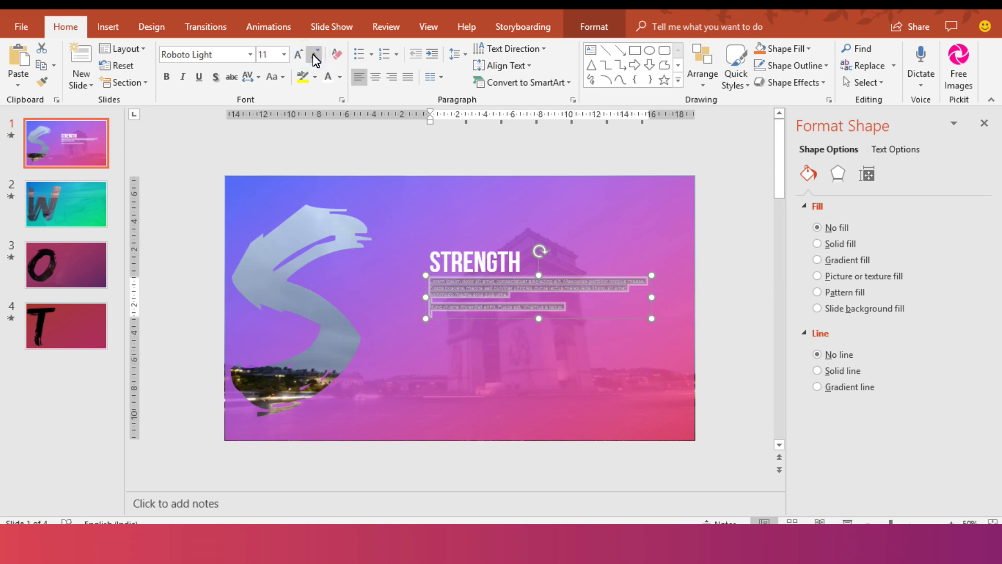
{"action": "left_click", "coordinate": [409, 78]}
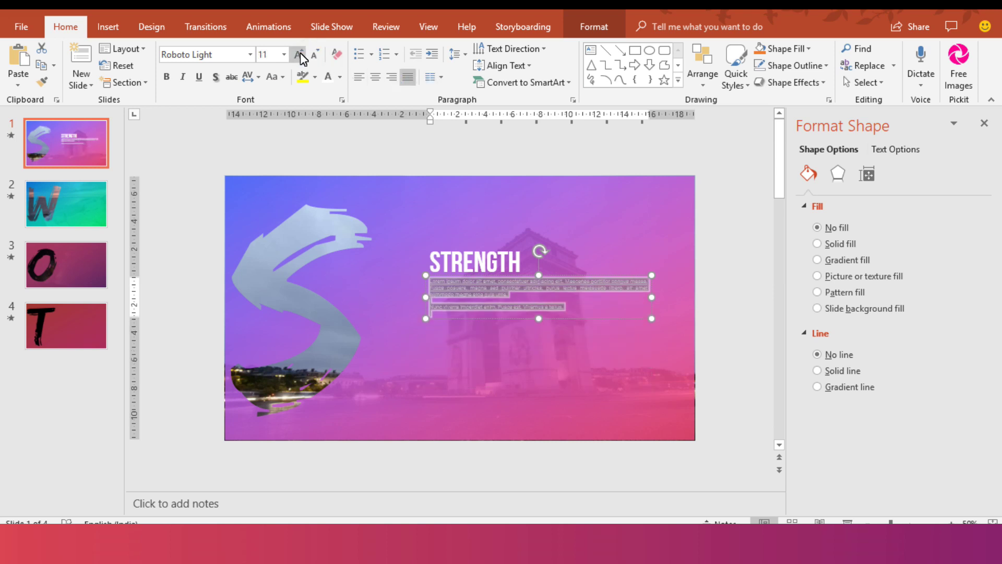
Step: Nudge the description box down and select its last paragraph for copying
{"action": "left_click_drag", "start_coordinate": [525, 275], "coordinate": [526, 281]}
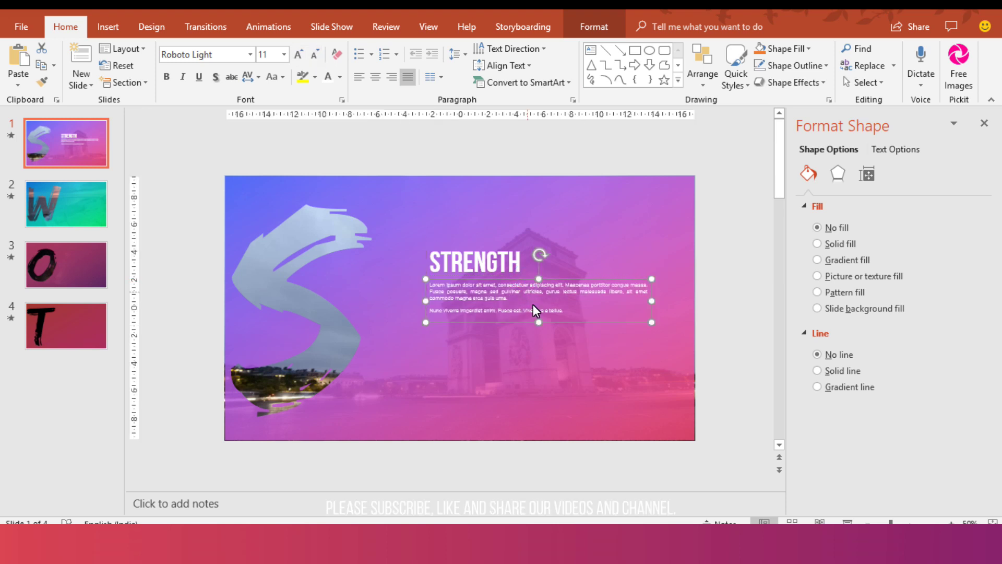
{"action": "triple_click", "coordinate": [422, 311]}
{"action": "key", "text": "ctrl+c"}
{"action": "left_click", "coordinate": [192, 323]}
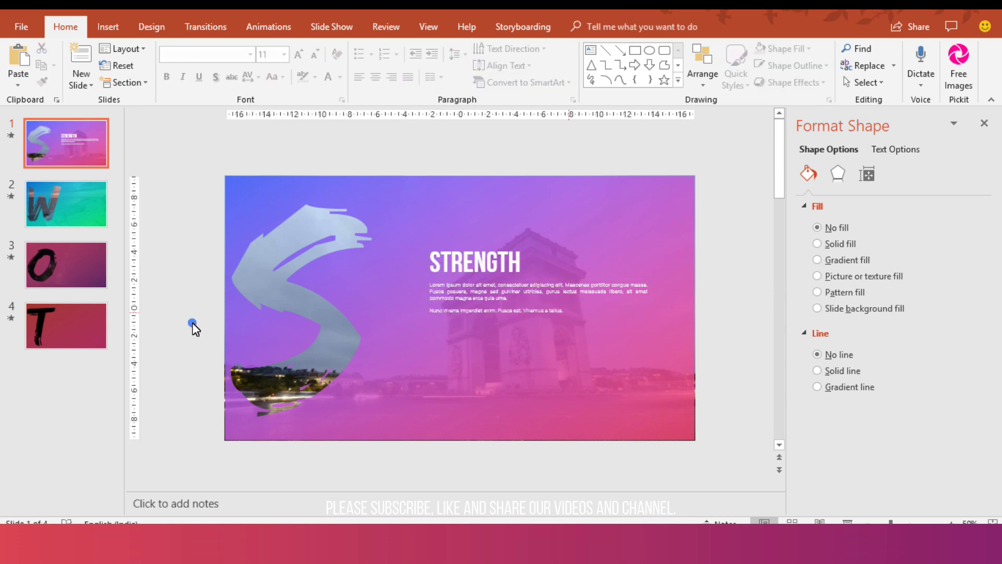
Step: Paste the copied paragraph as an 11 pt line aligned below the description
{"action": "key", "text": "ctrl+v"}
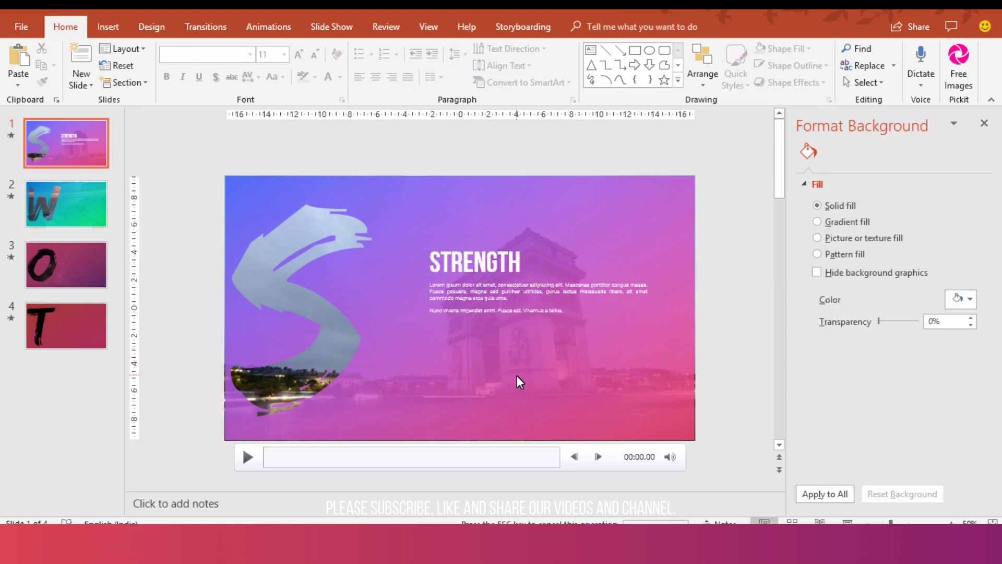
{"action": "left_click_drag", "start_coordinate": [543, 297], "coordinate": [619, 326]}
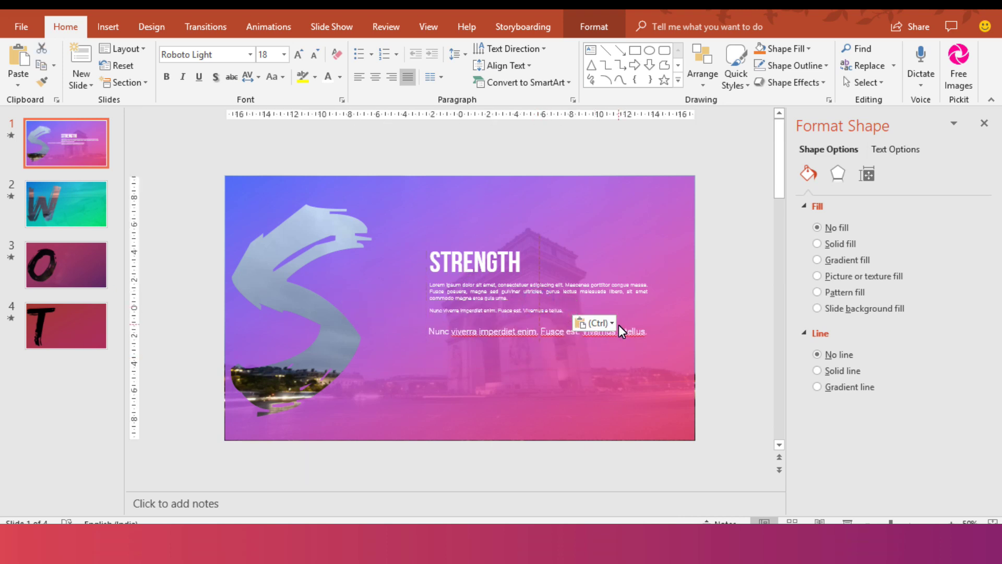
{"action": "left_click", "coordinate": [318, 54]}
{"action": "left_click", "coordinate": [318, 54]}
{"action": "left_click", "coordinate": [319, 54]}
{"action": "left_click", "coordinate": [318, 54]}
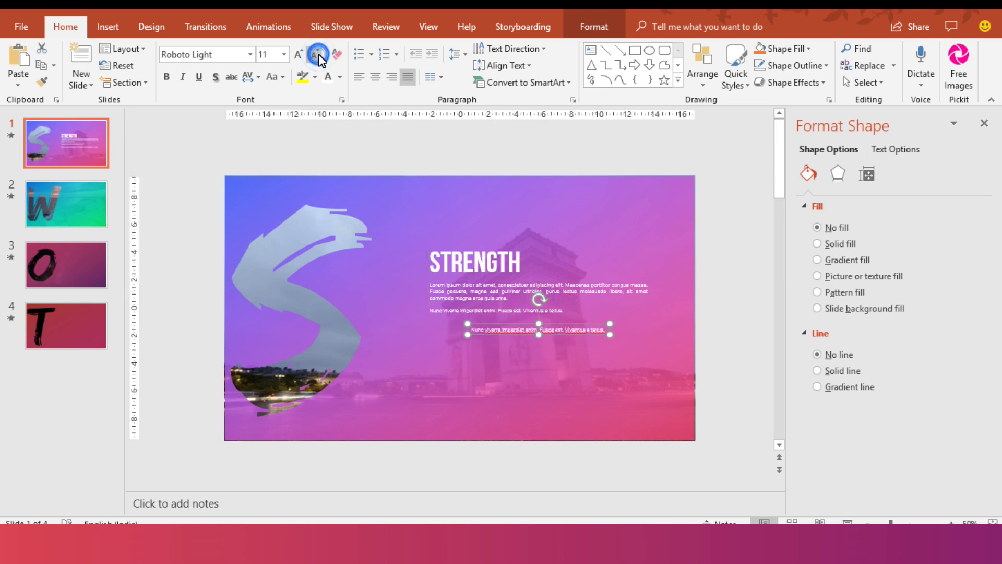
{"action": "left_click", "coordinate": [447, 300]}
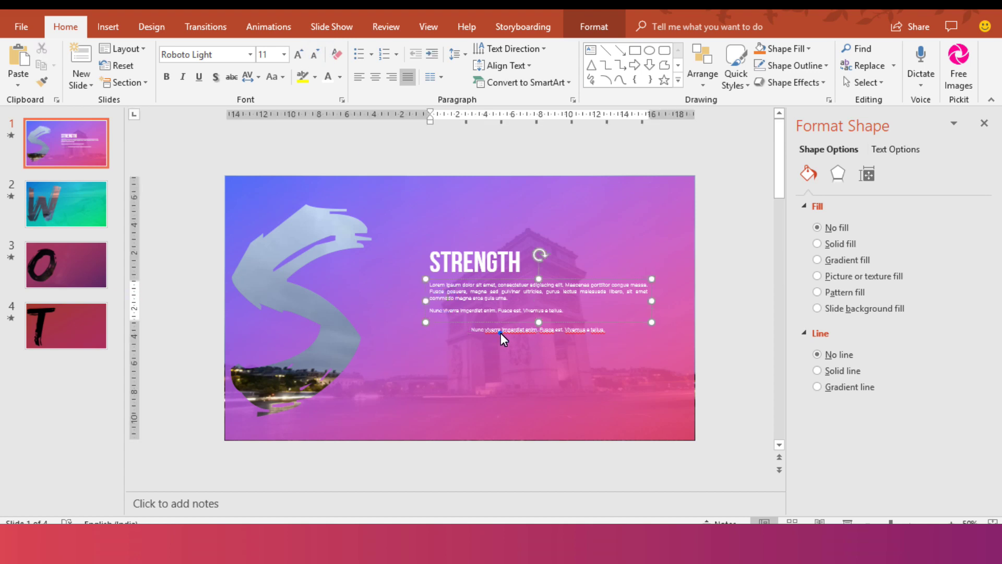
{"action": "left_click", "coordinate": [501, 333]}
{"action": "left_click_drag", "start_coordinate": [494, 327], "coordinate": [459, 330]}
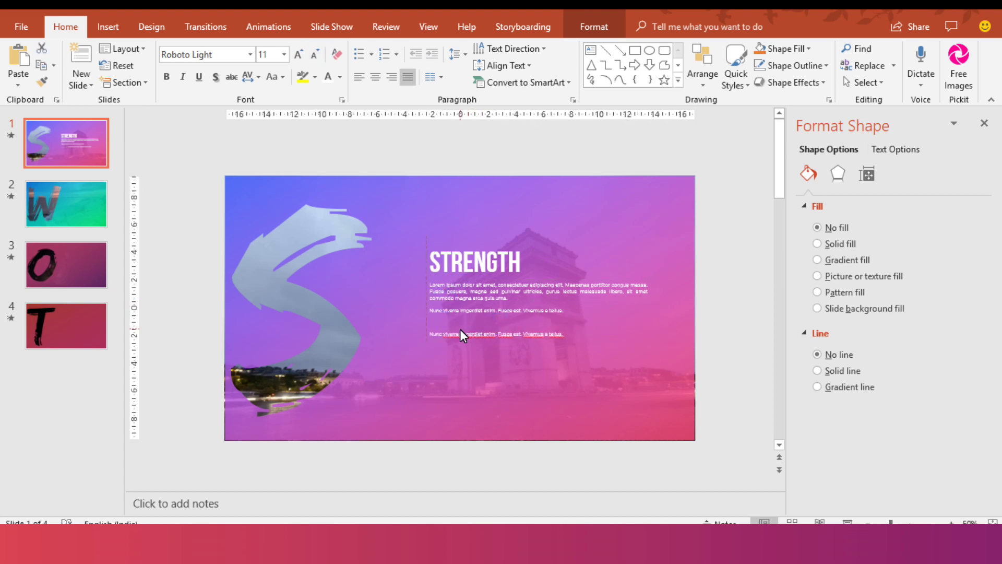
{"action": "left_click", "coordinate": [464, 331]}
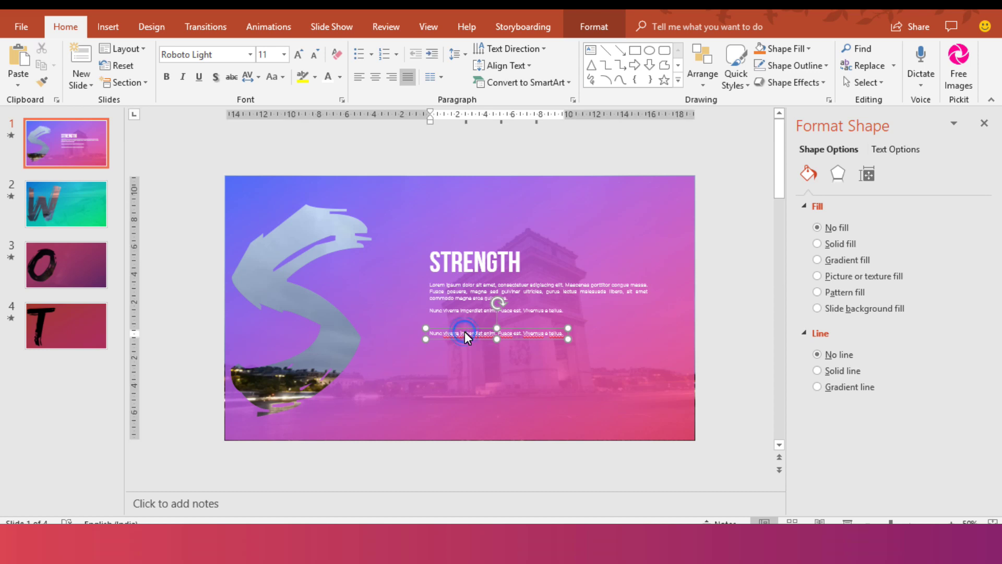
Step: Widen the line's text box and paste repeated copies of the sample line into it
{"action": "key", "text": "ctrl+v"}
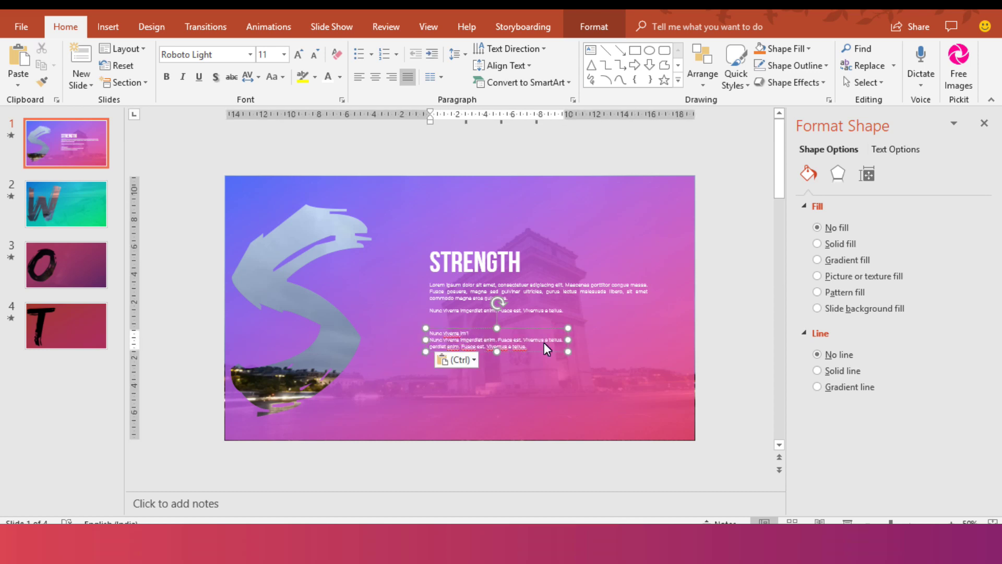
{"action": "left_click_drag", "start_coordinate": [569, 343], "coordinate": [617, 340]}
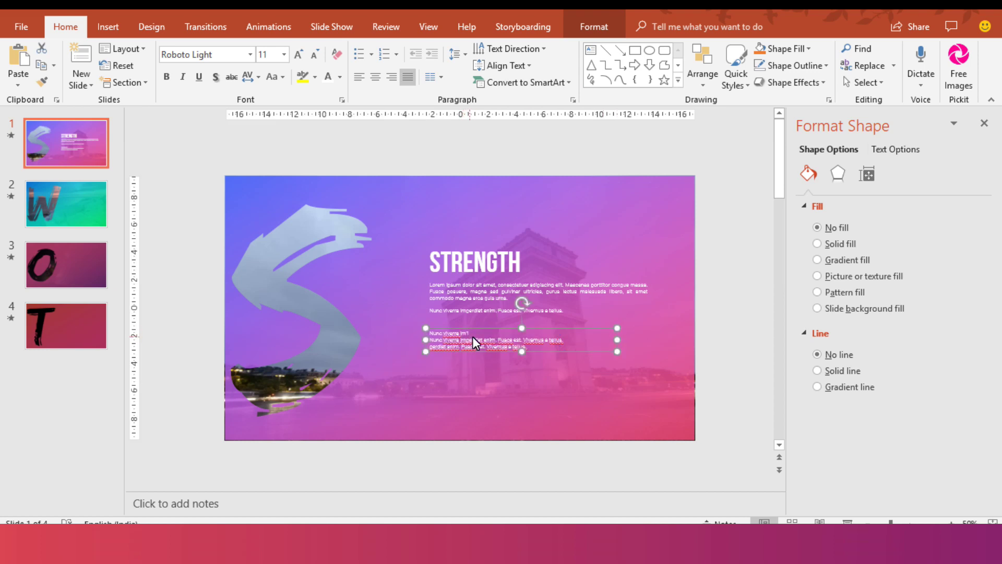
{"action": "key", "text": "ctrl+z"}
{"action": "key", "text": "ctrl+z"}
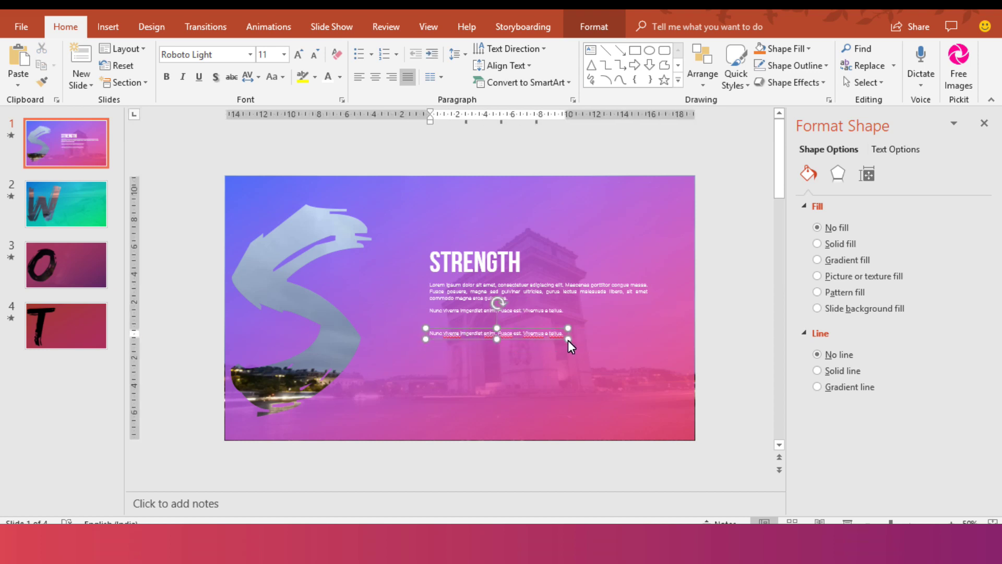
{"action": "left_click_drag", "start_coordinate": [568, 339], "coordinate": [590, 351]}
{"action": "left_click", "coordinate": [561, 335]}
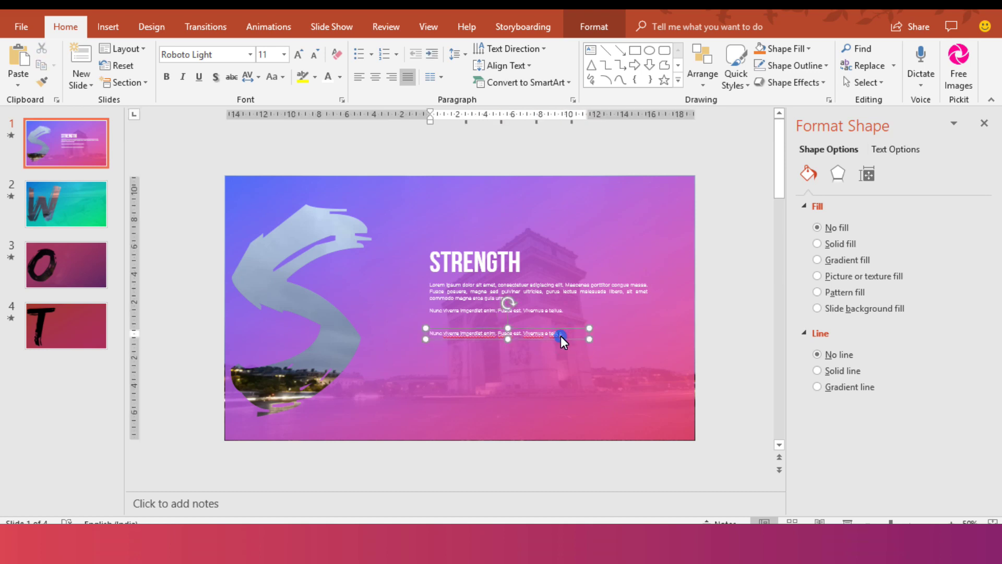
{"action": "key", "text": "ctrl+v"}
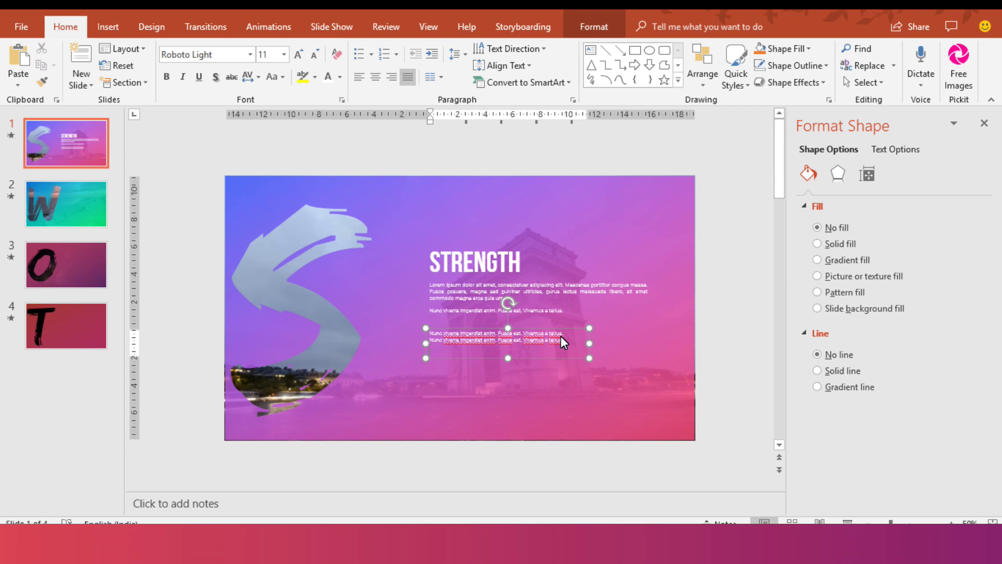
{"action": "key", "text": "ctrl+v"}
{"action": "key", "text": "ctrl+v"}
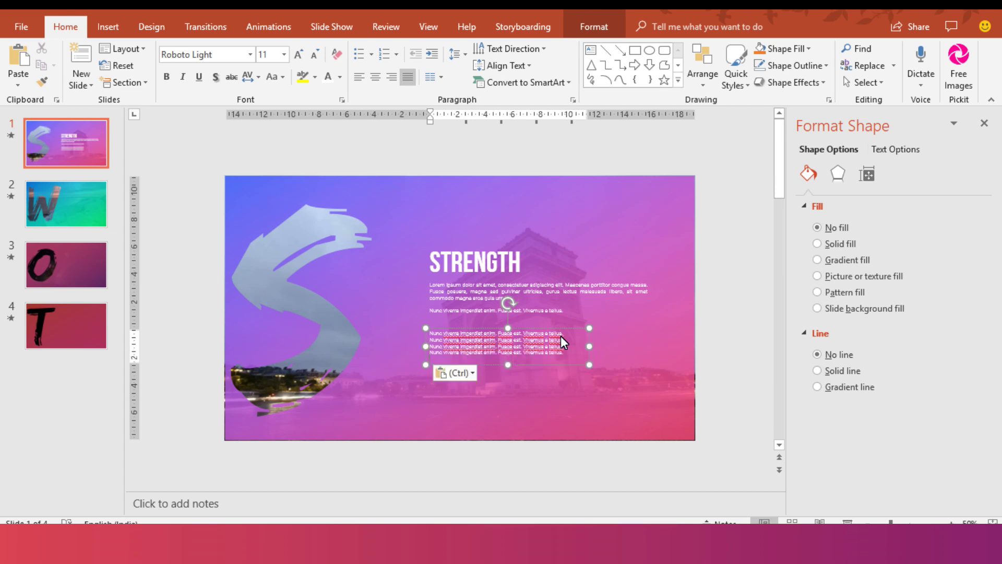
{"action": "key", "text": "ctrl+v"}
{"action": "key", "text": "ctrl+v"}
{"action": "key", "text": "ctrl+v"}
{"action": "key", "text": "ctrl+v"}
{"action": "key", "text": "ctrl+v"}
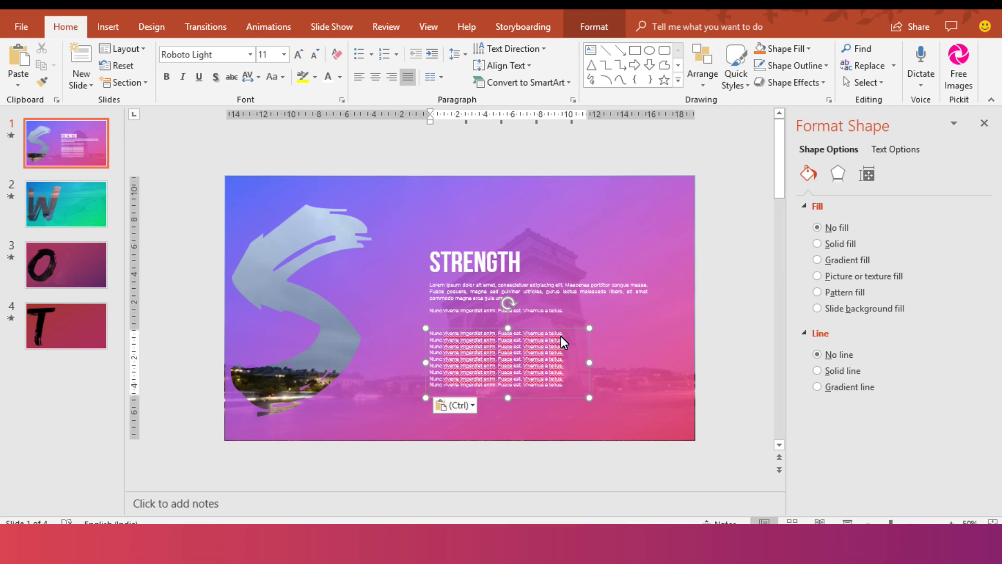
Step: Apply square bullets to all the repeated lines and move the list up slightly
{"action": "key", "text": "ctrl+a"}
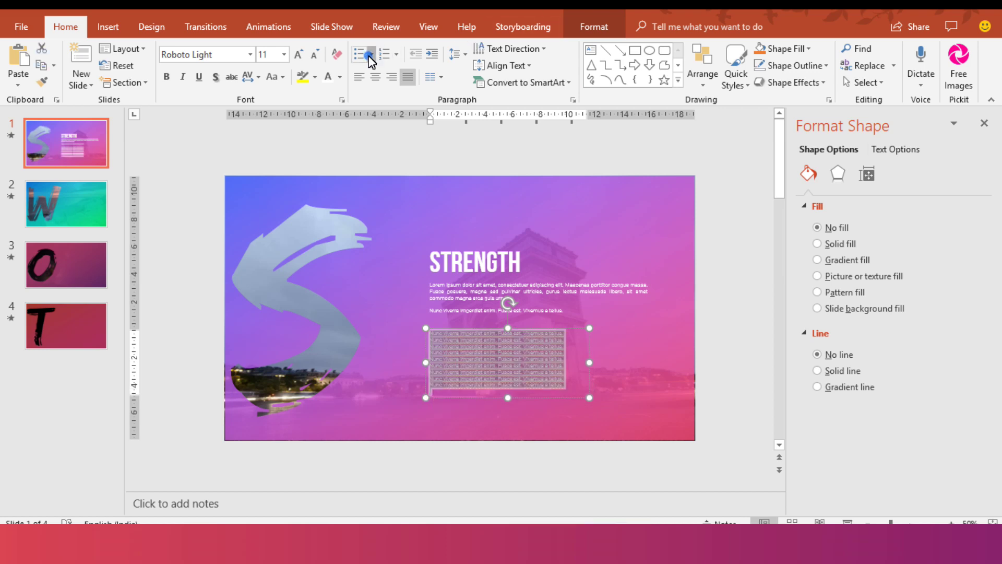
{"action": "left_click", "coordinate": [370, 54]}
{"action": "left_click", "coordinate": [395, 170]}
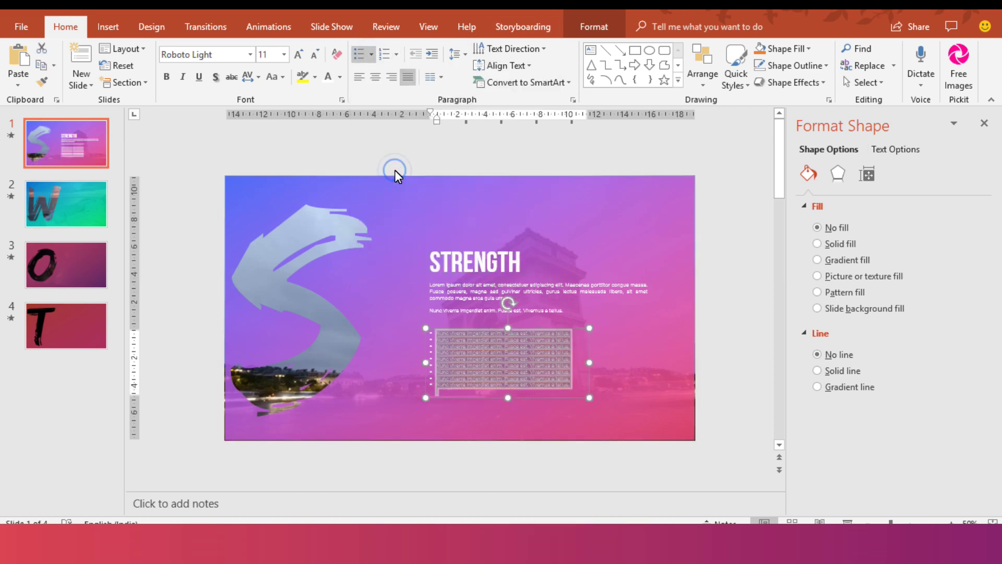
{"action": "left_click_drag", "start_coordinate": [541, 327], "coordinate": [539, 321]}
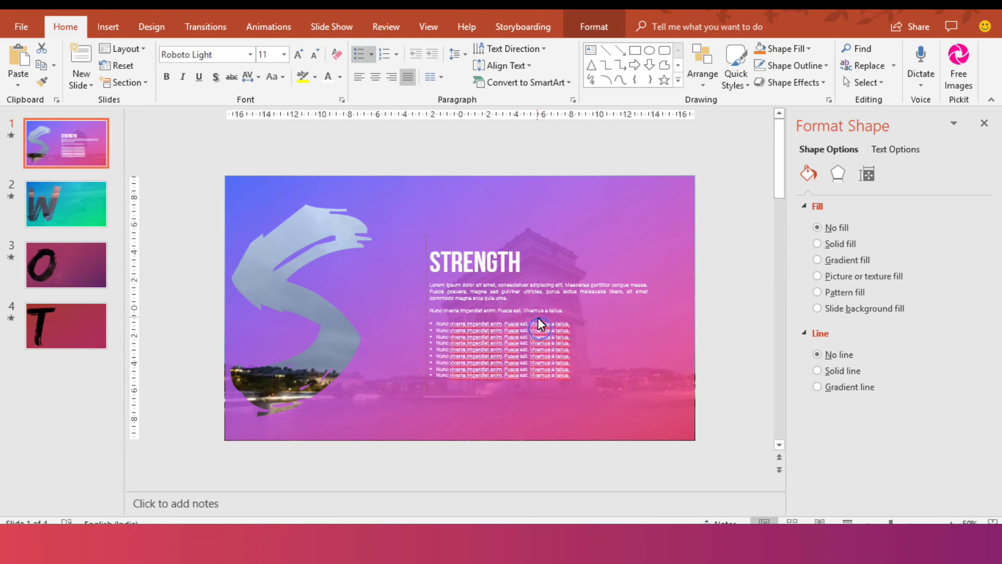
{"action": "left_click", "coordinate": [735, 387]}
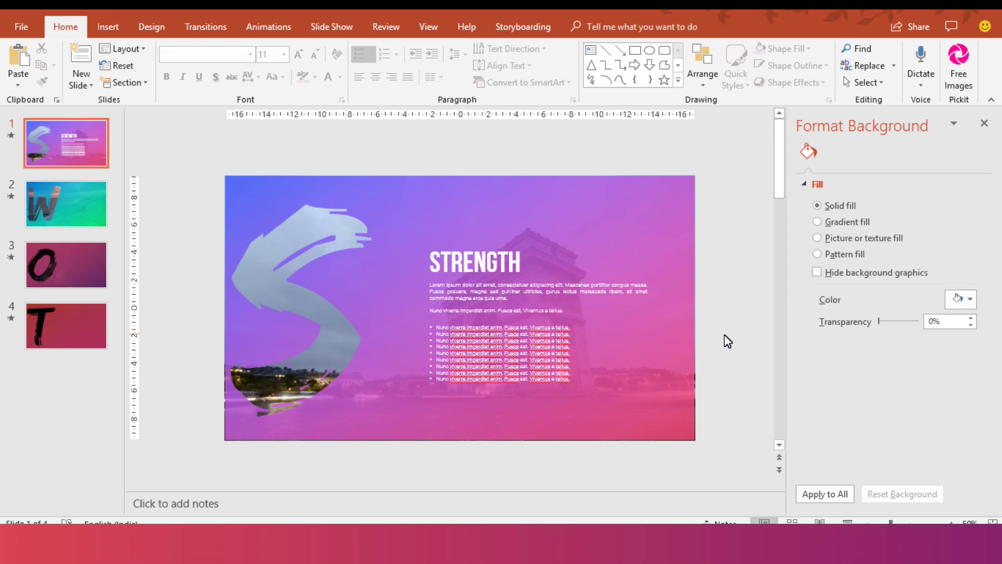